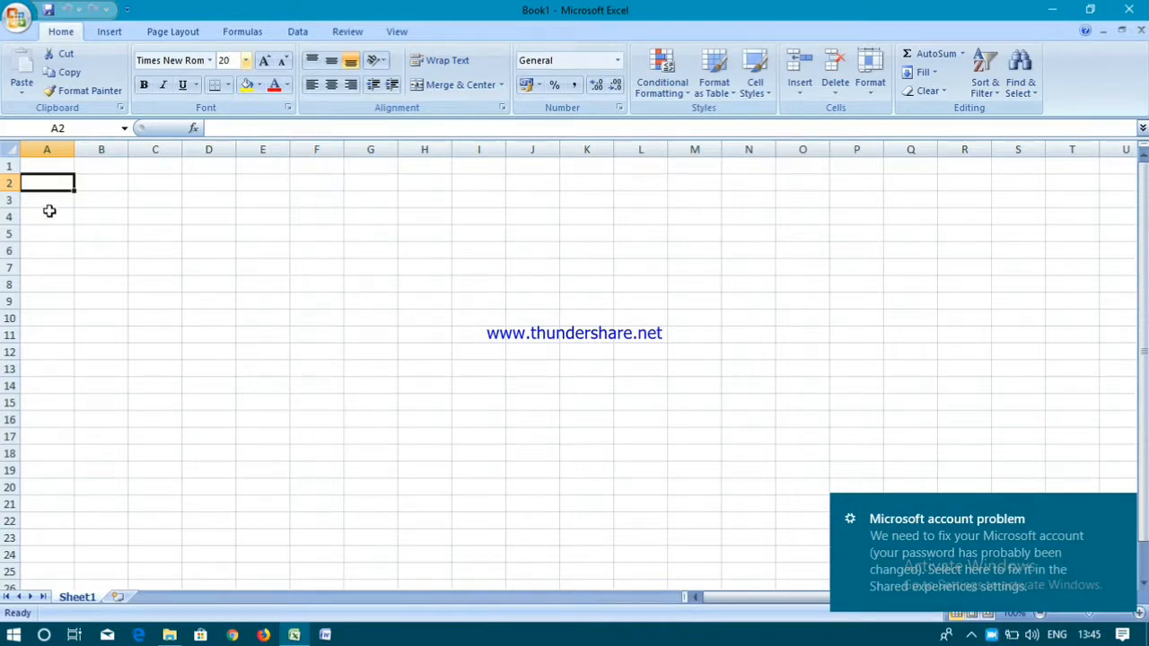
# Enter the school title "Sharda English Medium School" in cell A2.
pyautogui.click(66, 194)
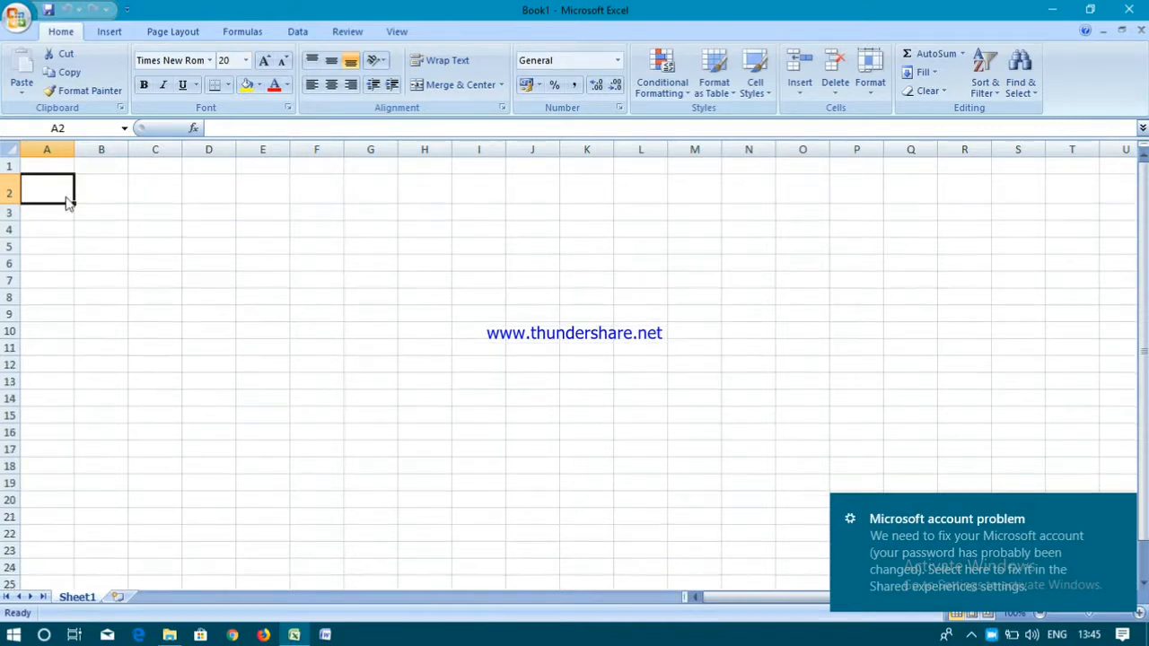
pyautogui.write('S')
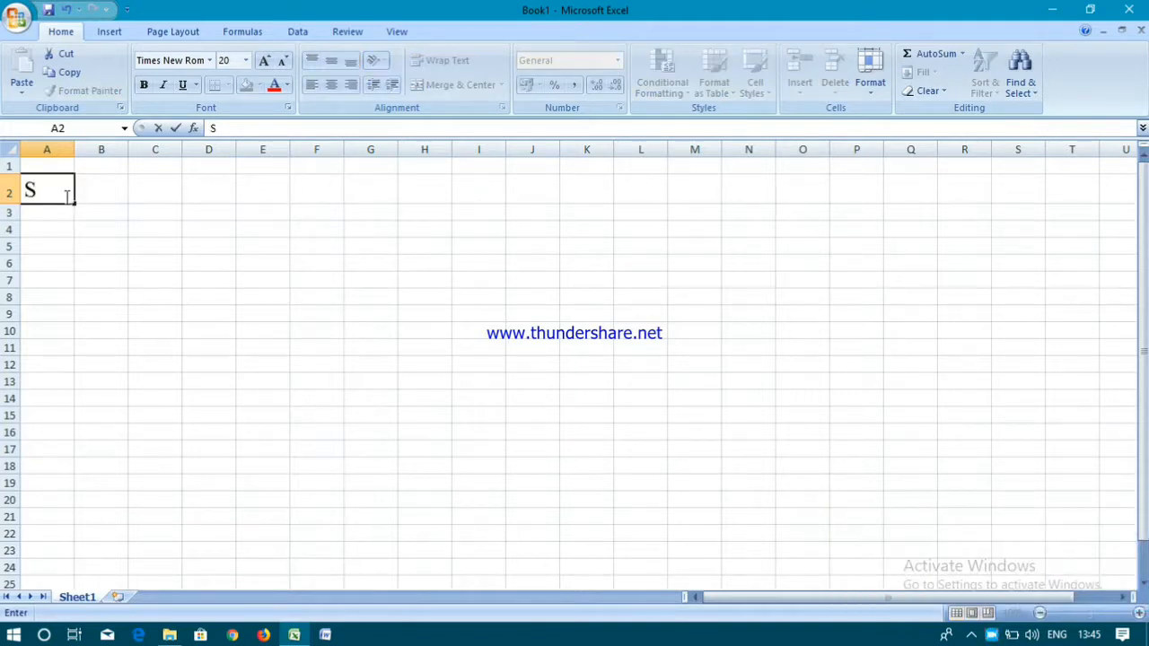
pyautogui.write('harda ')
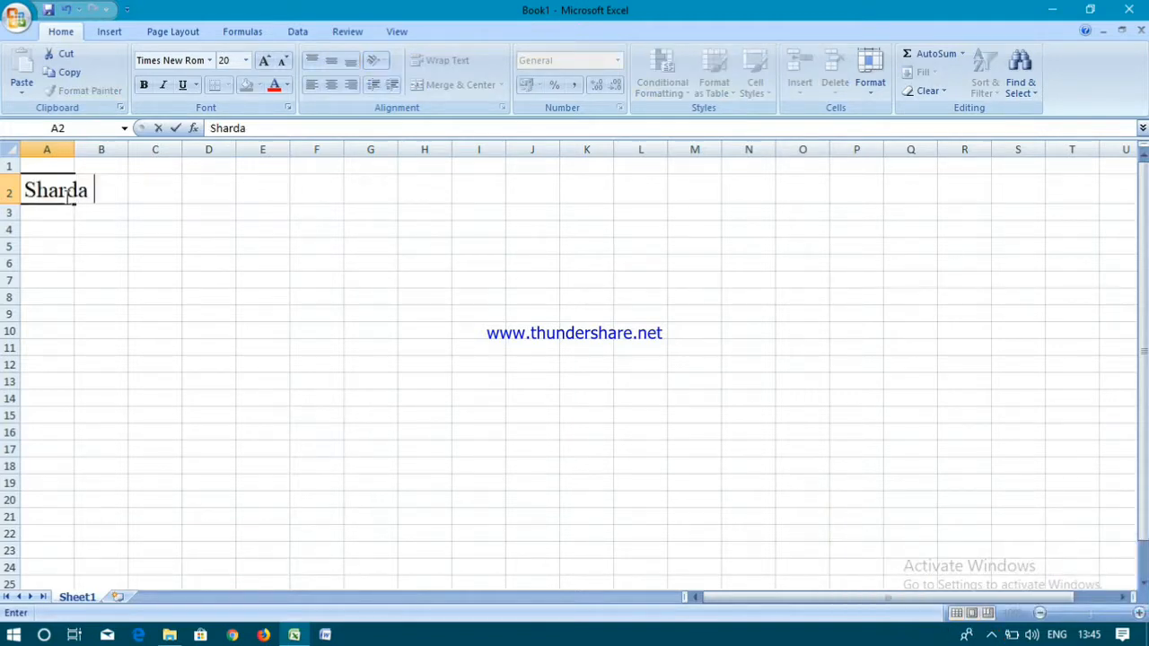
pyautogui.write('Engis')
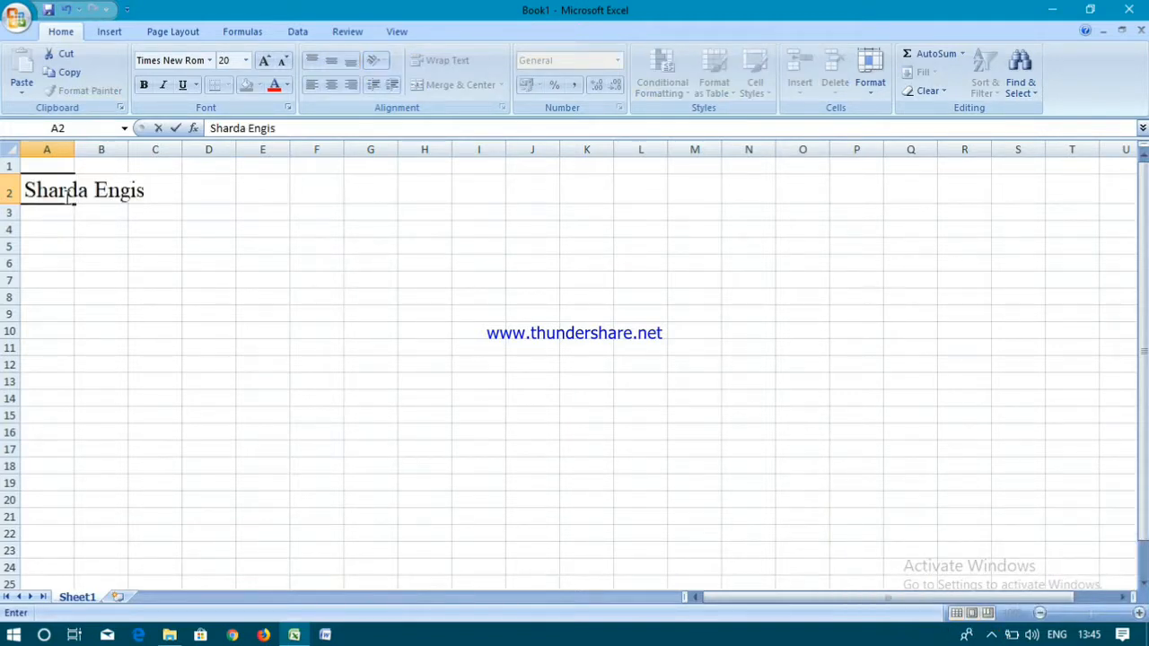
pyautogui.press('BackSpace')
pyautogui.press('BackSpace')
pyautogui.write('lish Mediu')
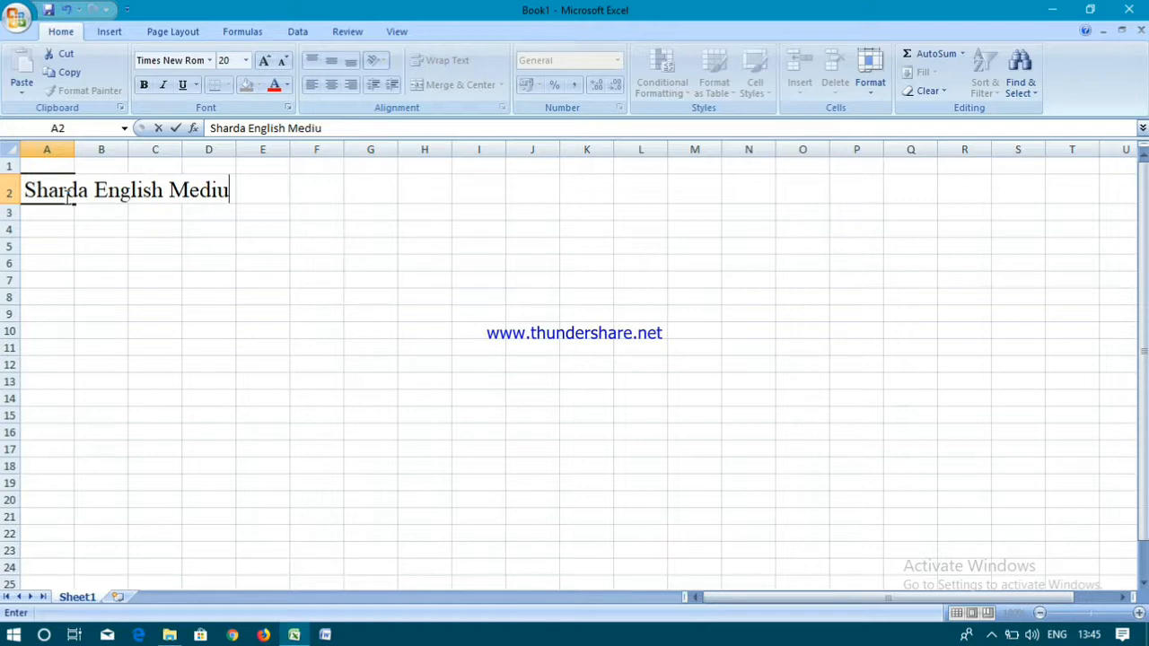
pyautogui.write('m Scho')
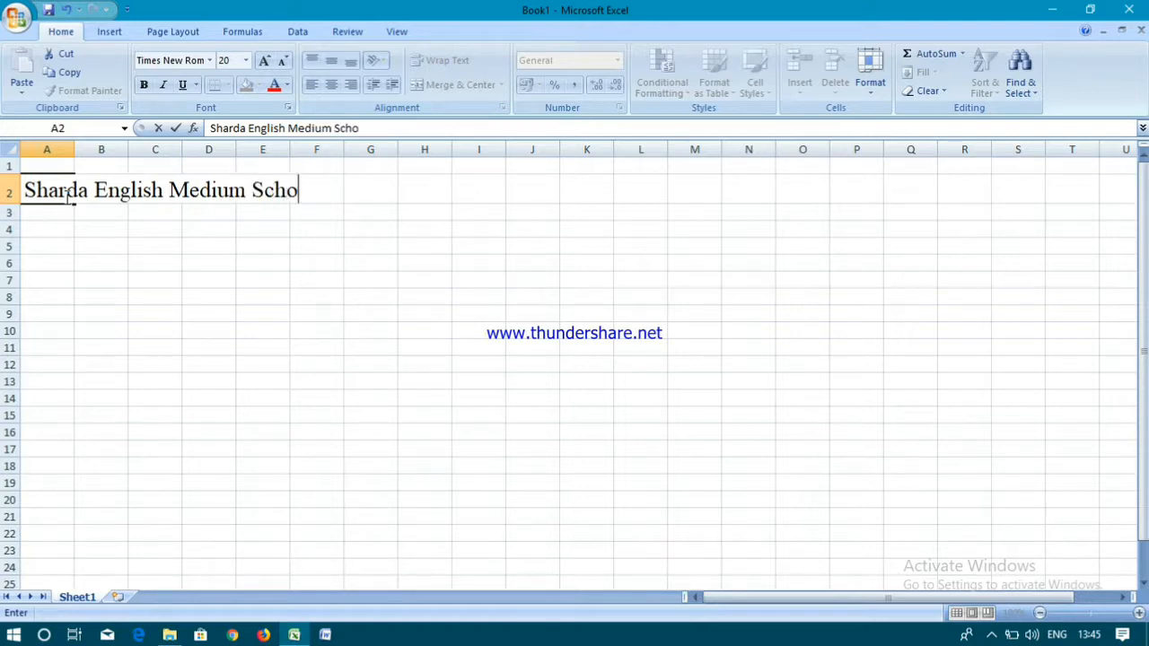
pyautogui.write('ol')
pyautogui.press('Return')
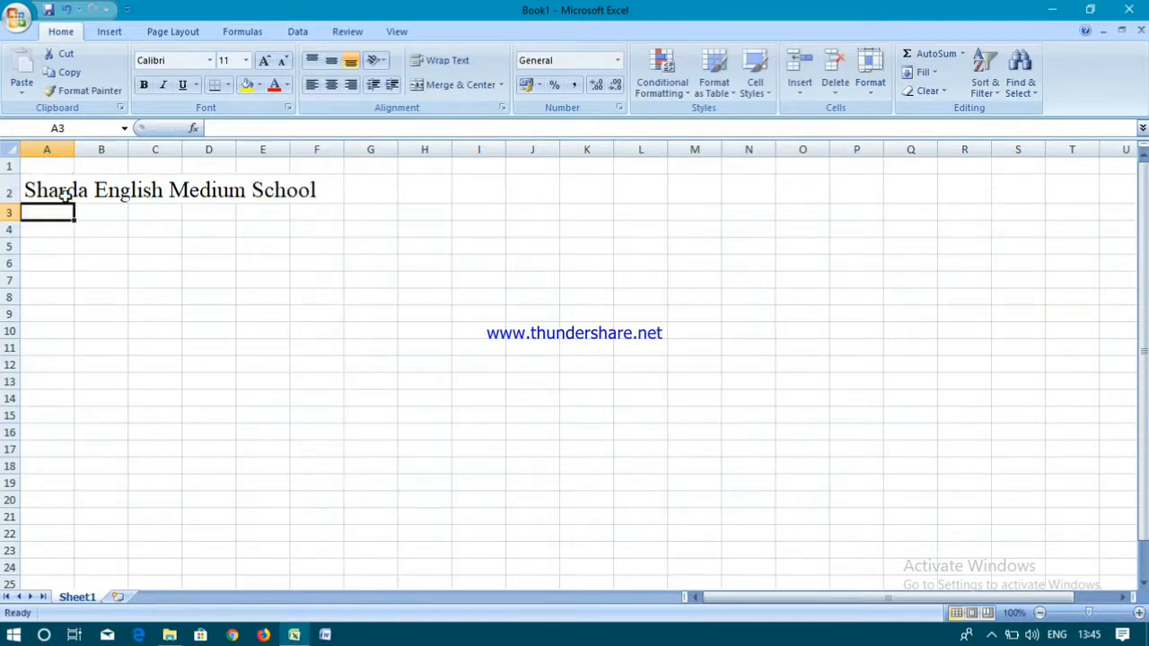
# Set the font of cell A3 to Times New Roman, size 16.
pyautogui.click(169, 61)
pyautogui.write('TAF_Nepali')
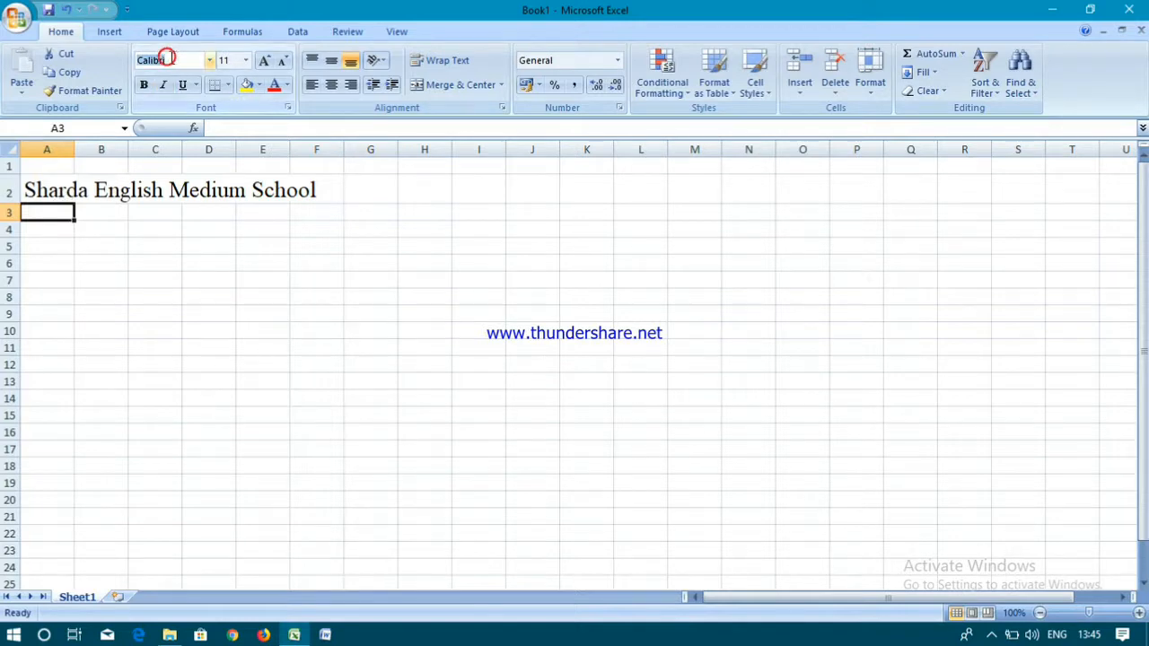
pyautogui.write('i')
pyautogui.press('Tab')
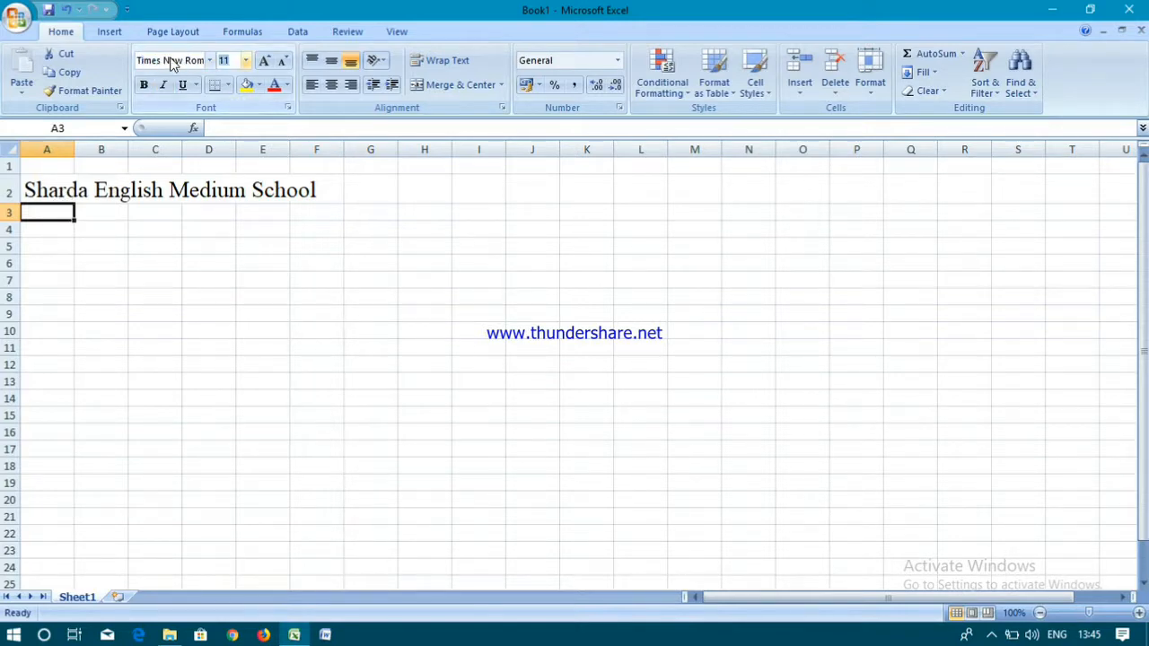
pyautogui.write('16')
pyautogui.press('Return')
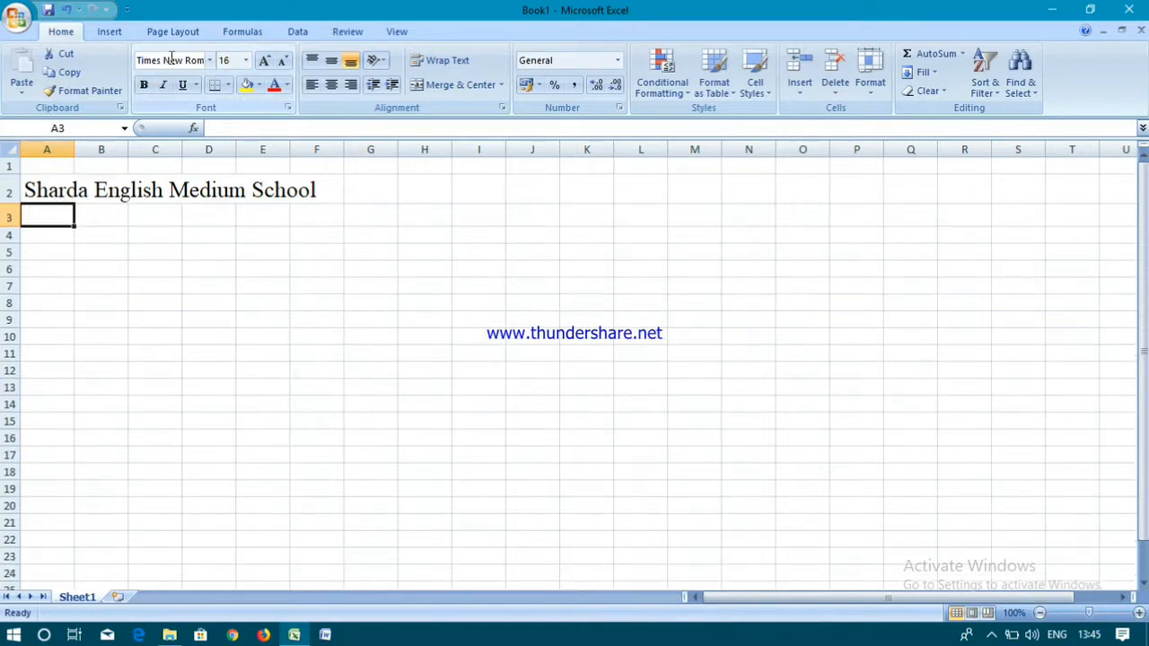
# Enter the subtitle "Mark Ledger" in cell A3.
pyautogui.write('Maek')
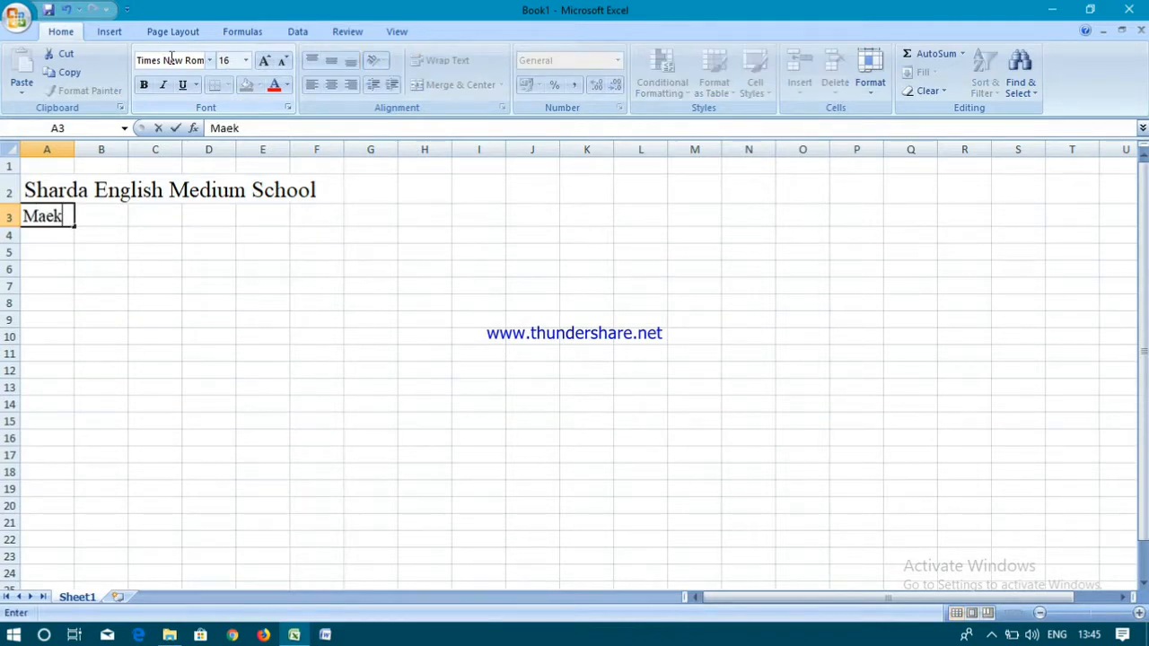
pyautogui.press('BackSpace')
pyautogui.press('BackSpace')
pyautogui.write('r')
pyautogui.write('ks')
pyautogui.write('Ledger')
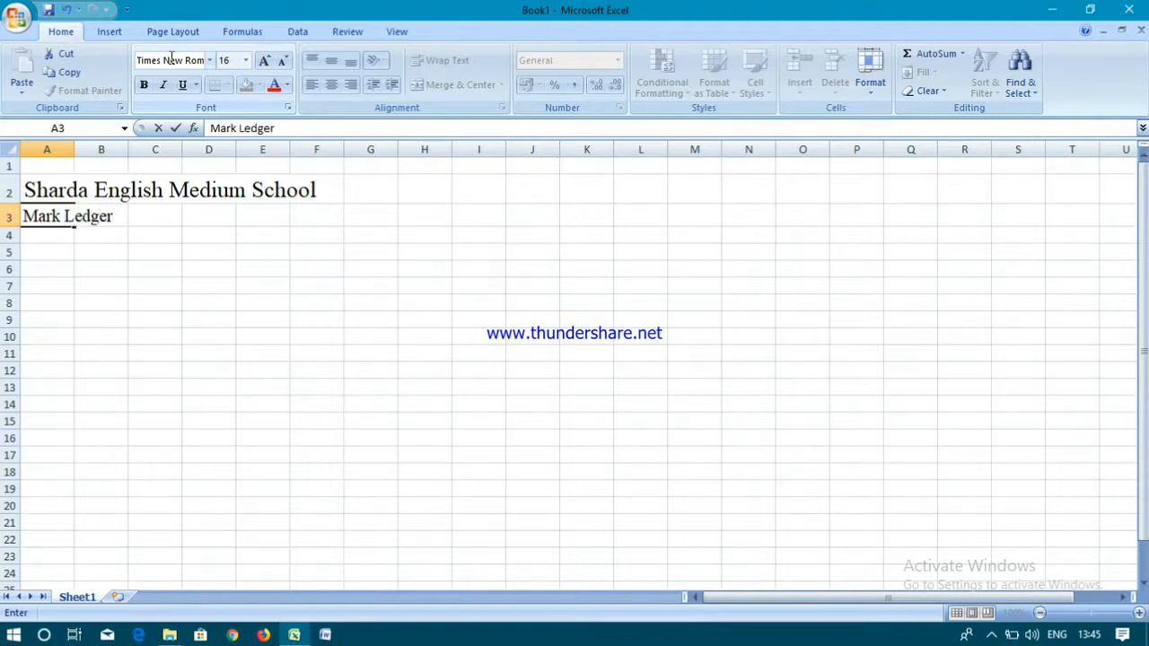
pyautogui.press('Return')
# Format cell A4 in Times New Roman, size 12, and enter the year 2075 in it.
pyautogui.click(184, 58)
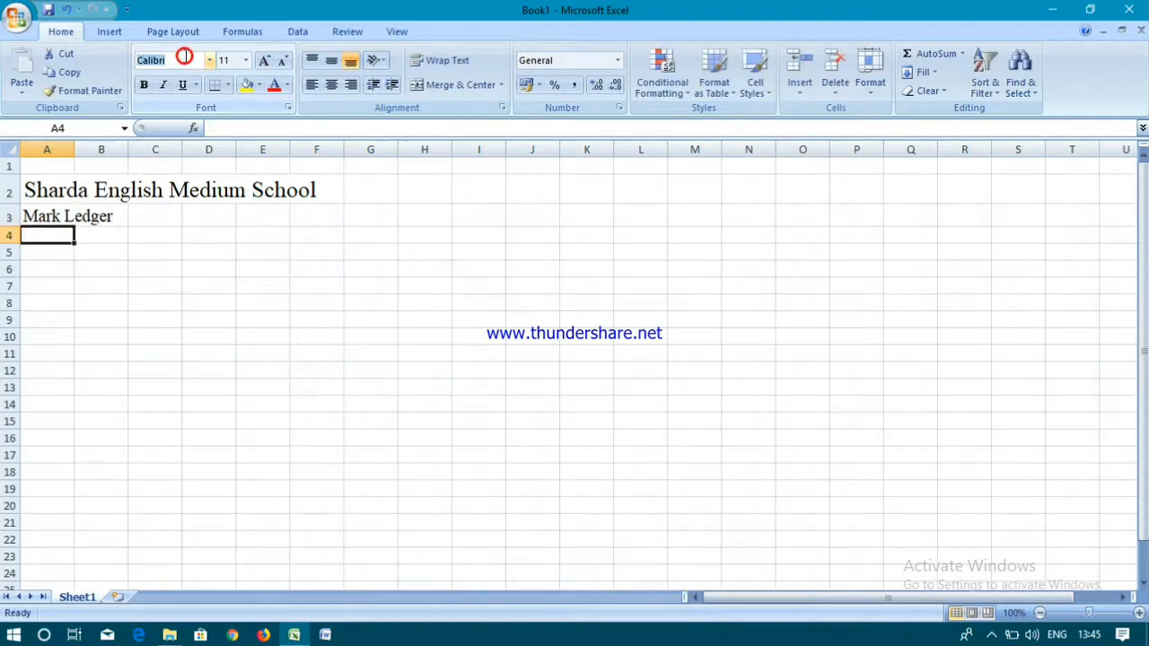
pyautogui.write('Times New Rom')
pyautogui.press('Tab')
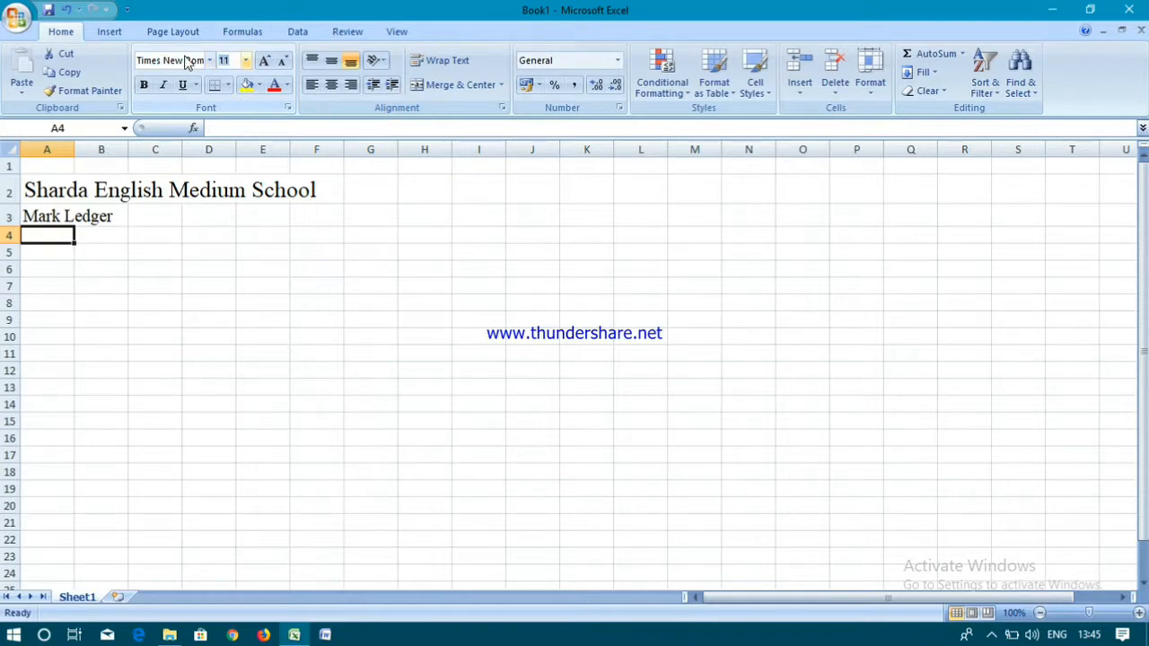
pyautogui.write('12')
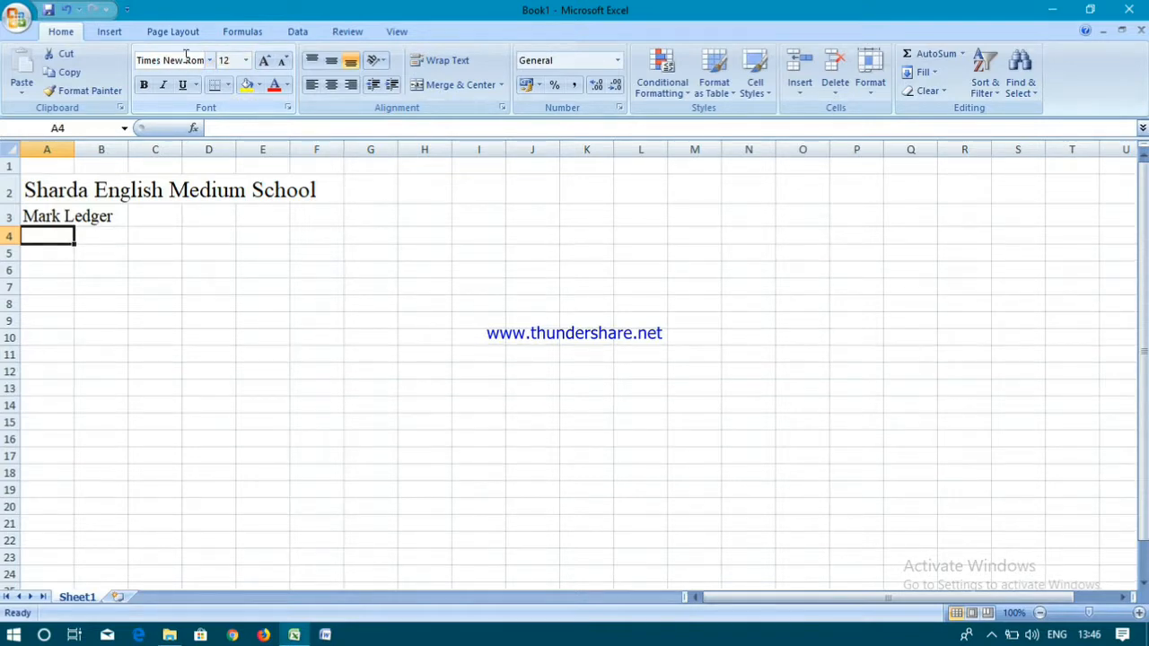
pyautogui.press('Return')
pyautogui.write('2075')
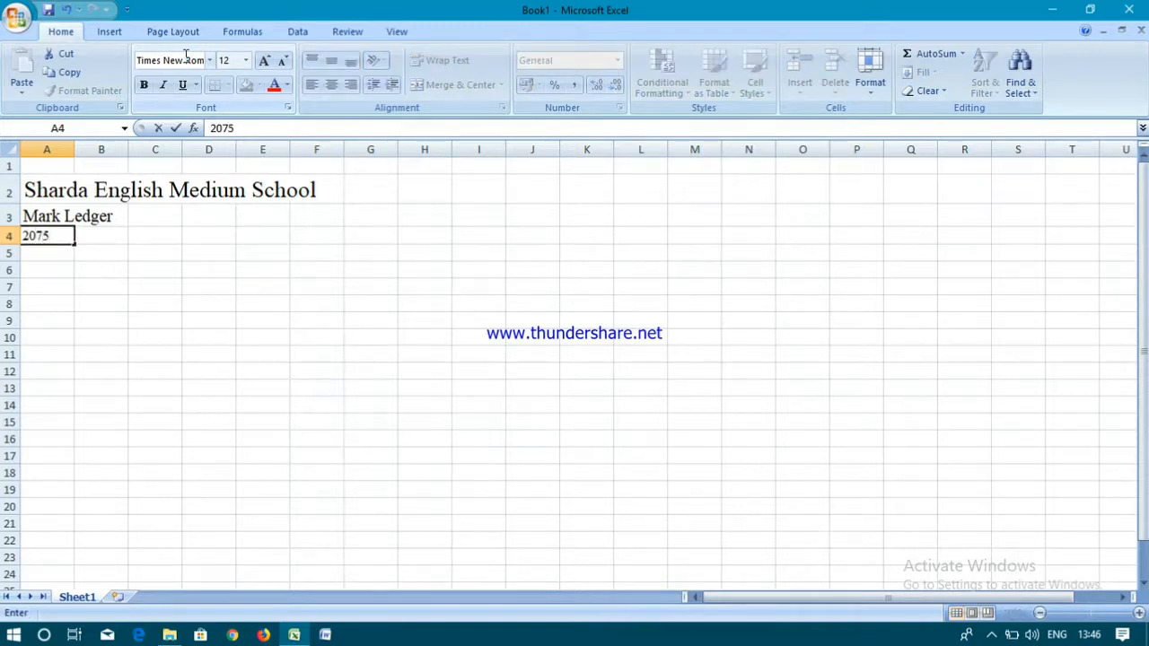
pyautogui.click(98, 265)
# Enter "Class : 10" in cell A5, below the year.
pyautogui.click(49, 259)
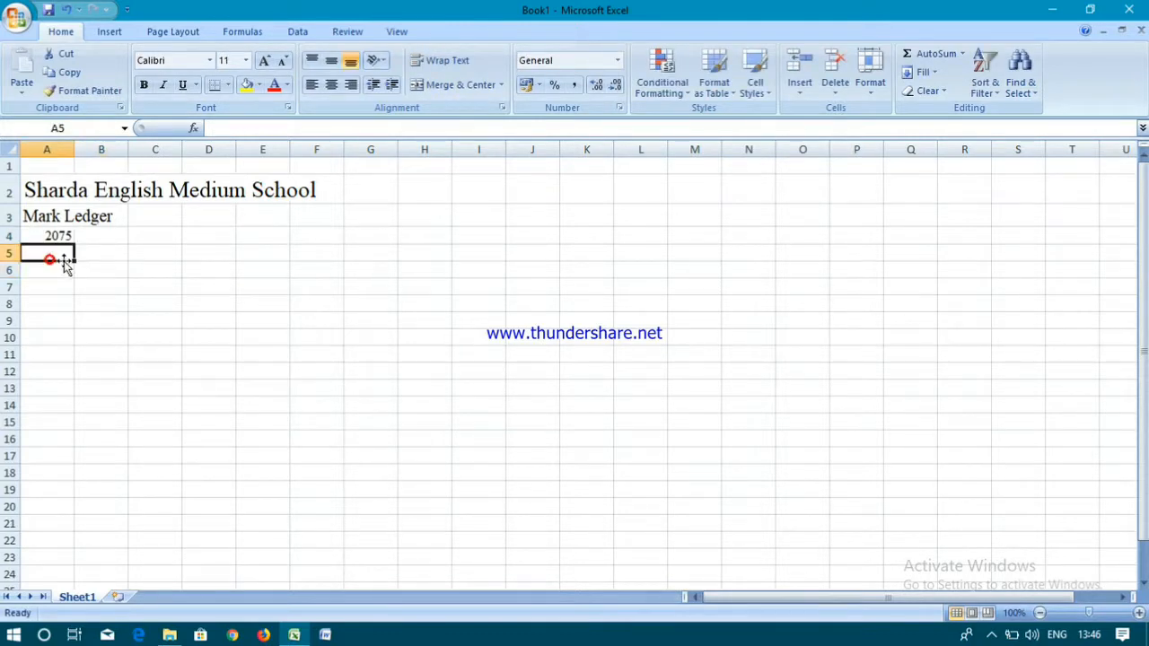
pyautogui.write('Class : 10')
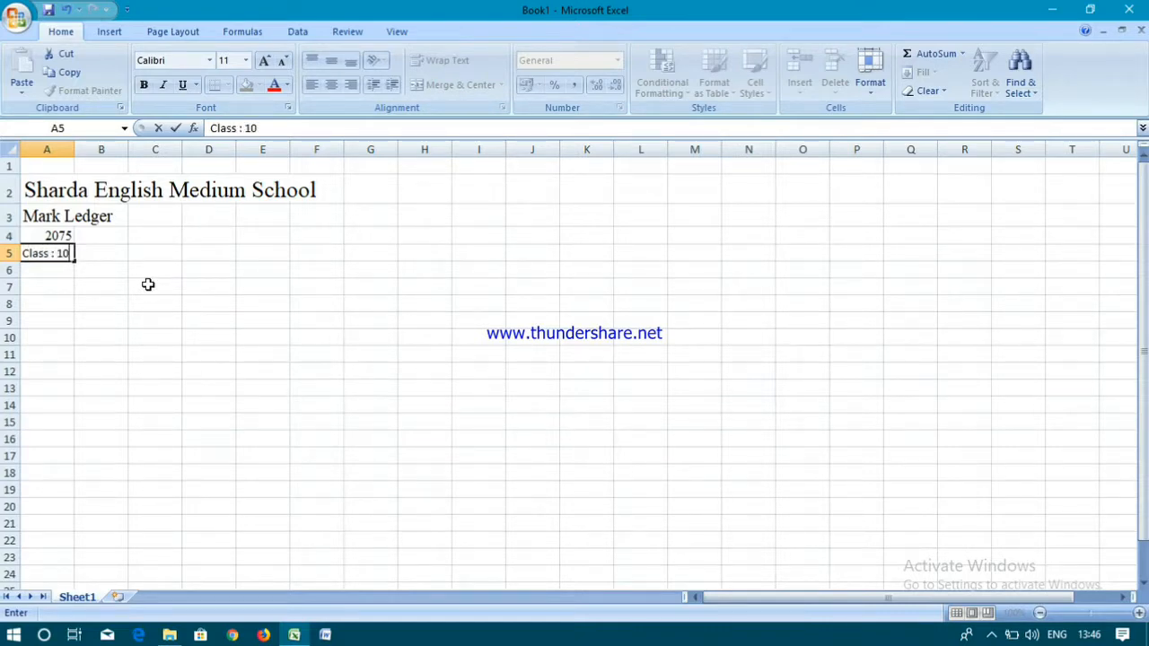
pyautogui.press('Return')
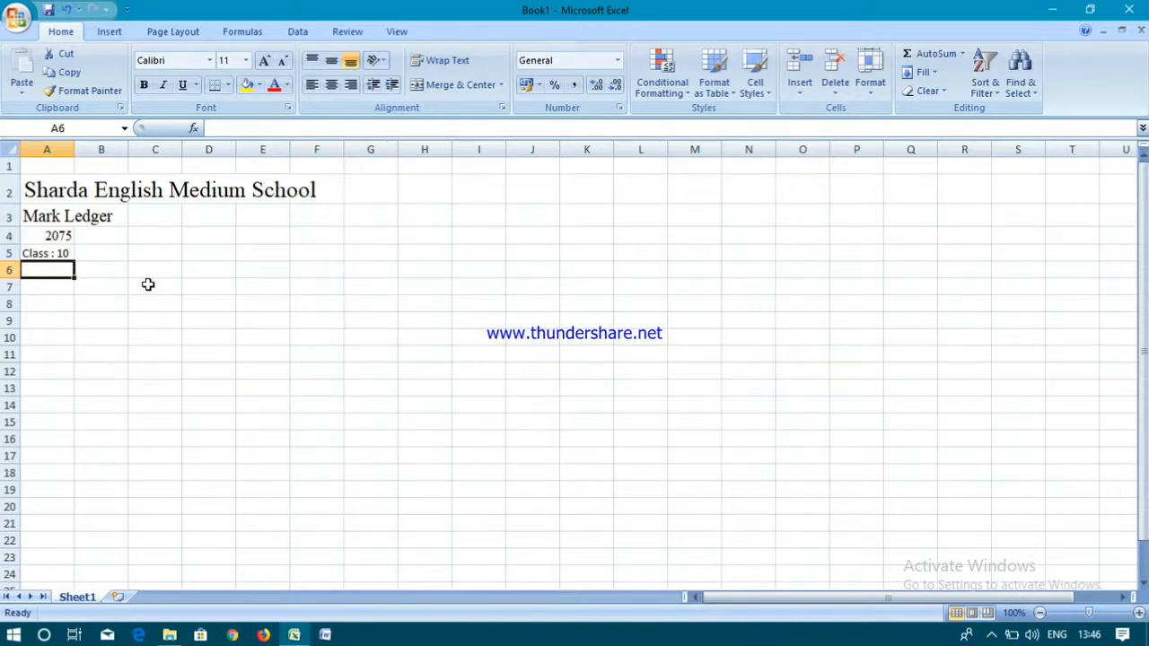
# Enter the headings "R.N" in A6 and "Name of The Students" in B6, and widen column B to fit its heading.
pyautogui.write('R.')
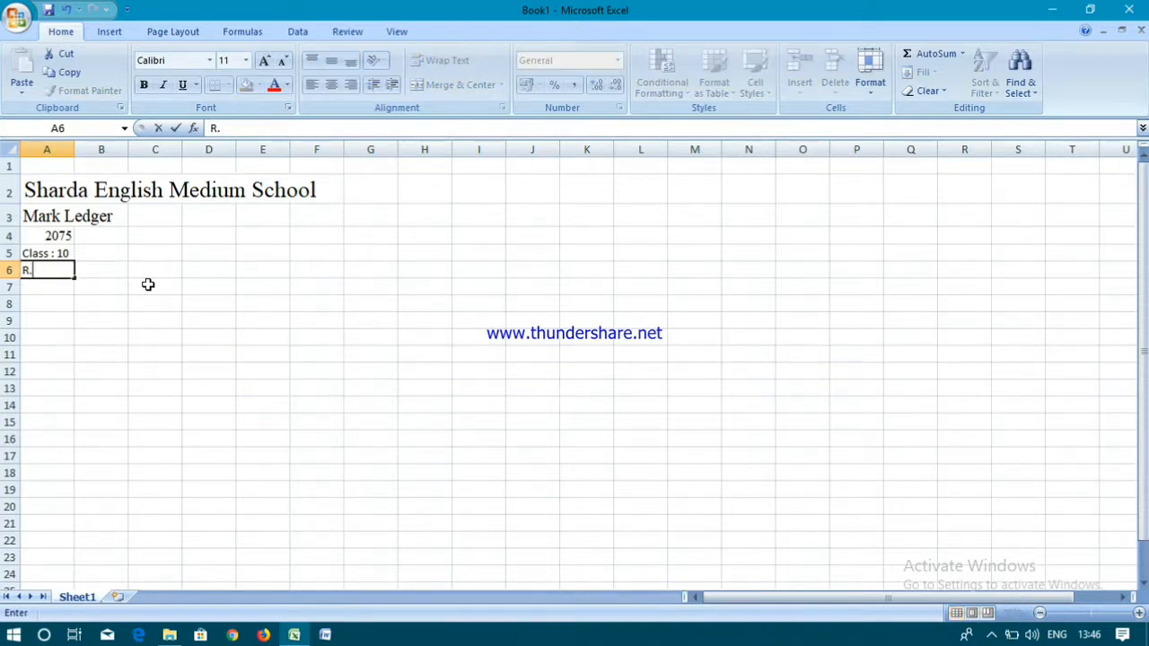
pyautogui.write('N')
pyautogui.press('Tab')
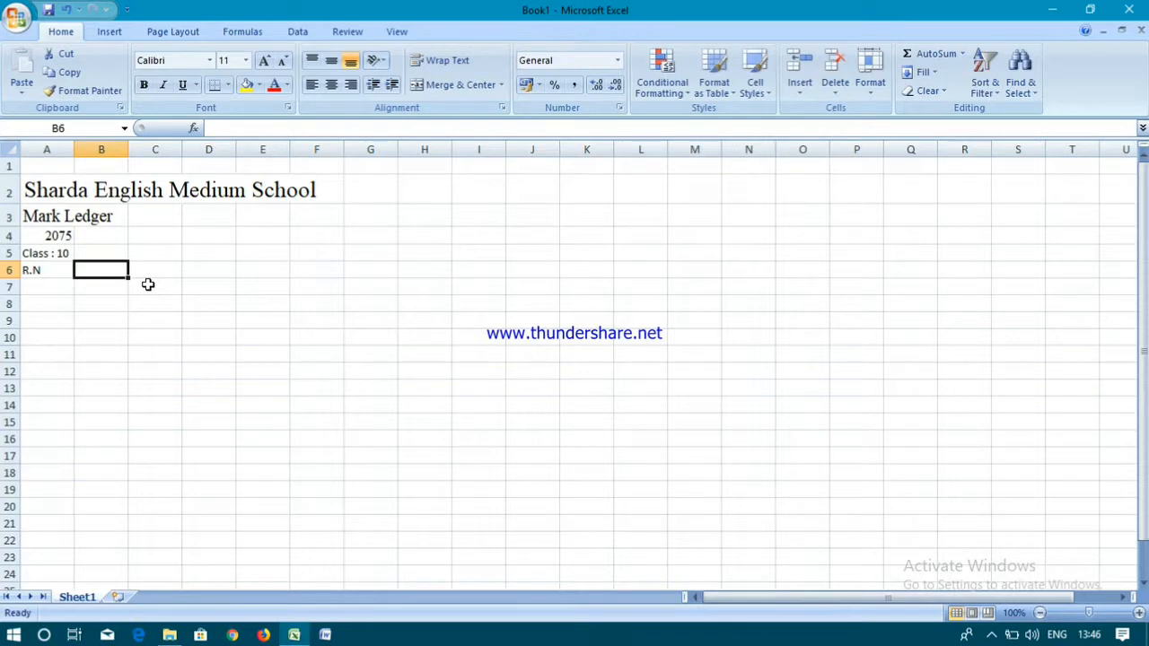
pyautogui.write('Name')
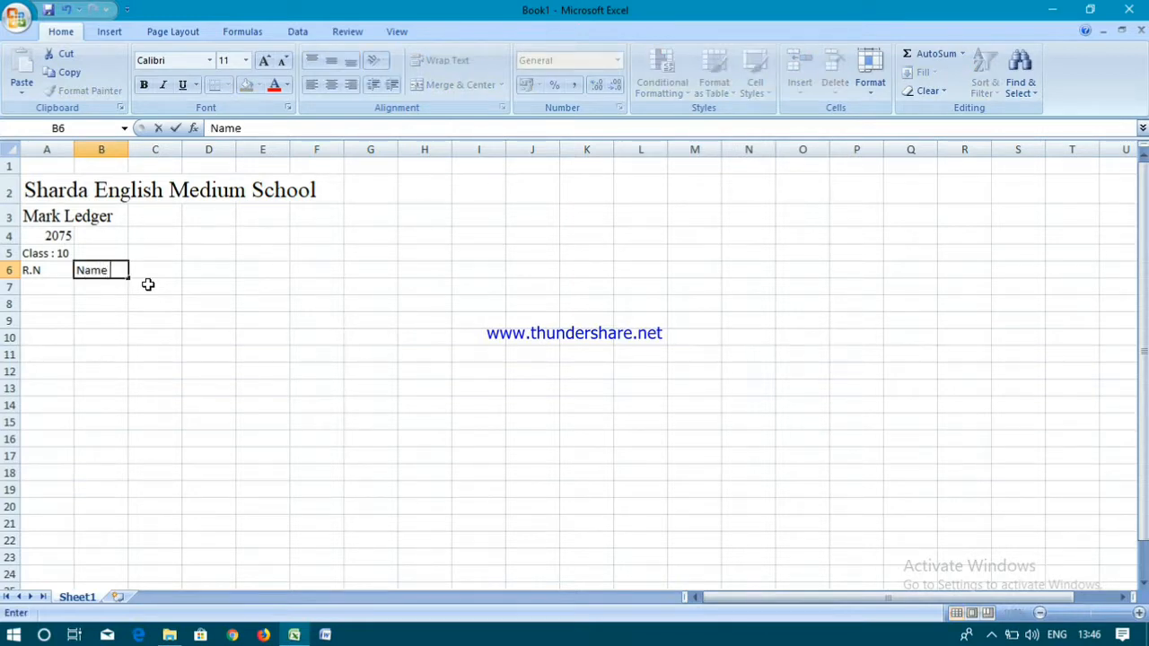
pyautogui.write(' of The Students')
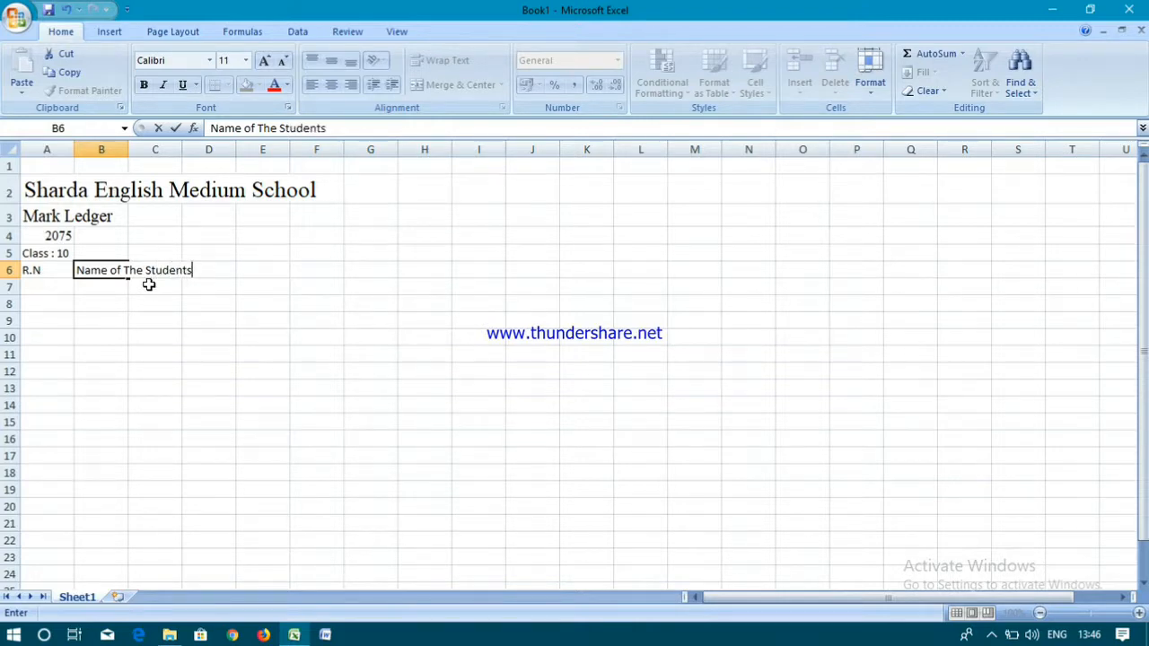
pyautogui.click(149, 304)
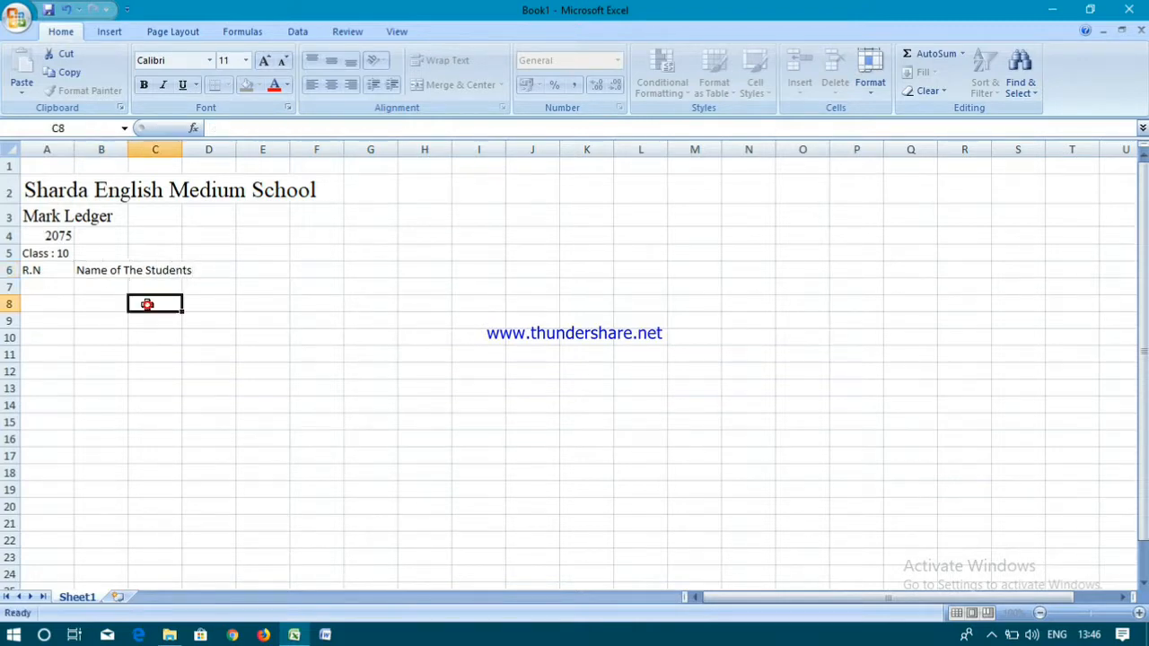
pyautogui.moveTo(128, 153); pyautogui.dragTo(198, 151)
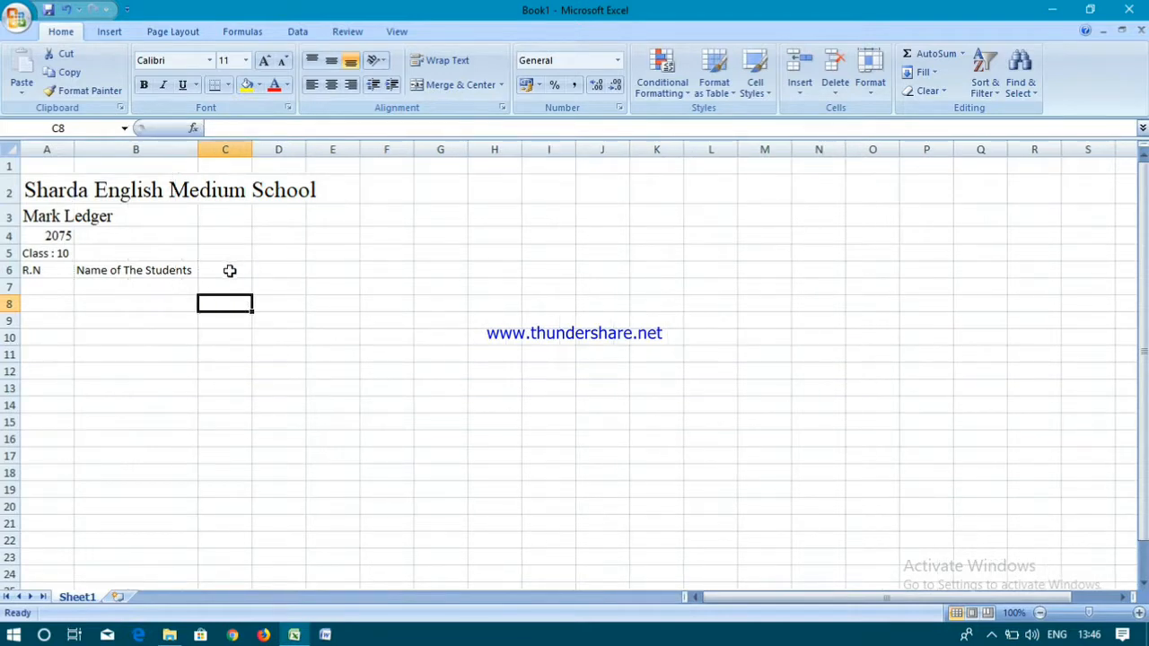
# Enter the labels "F.M." in cell C7 and "P.M" in cell C8.
pyautogui.click(225, 287)
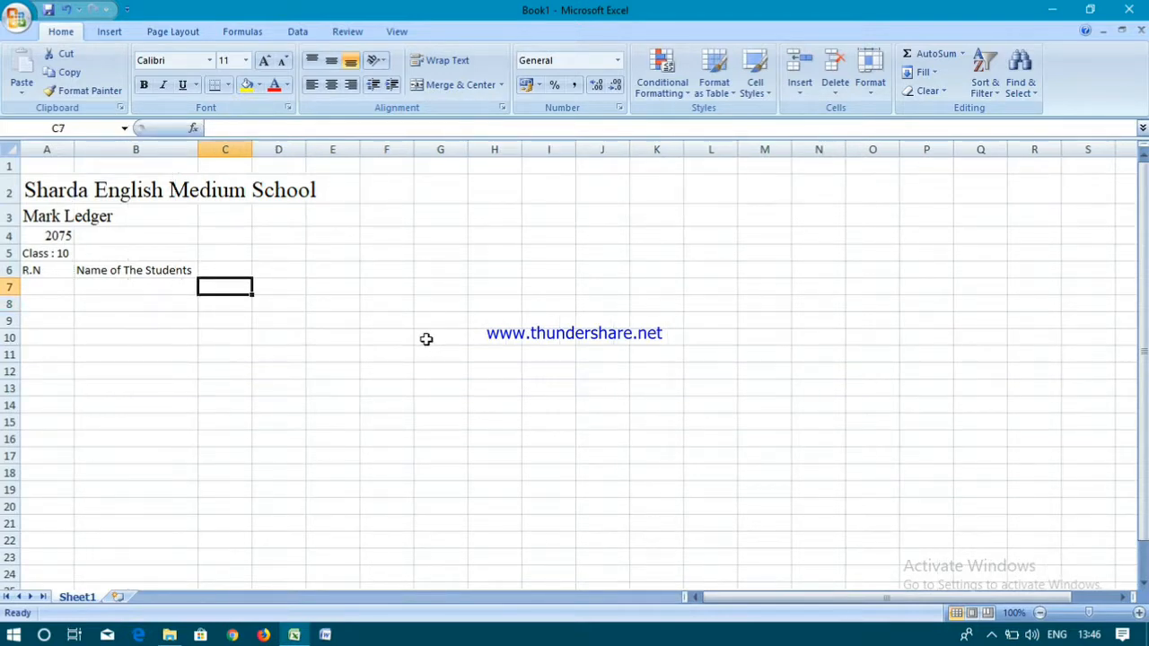
pyautogui.write('F.M.')
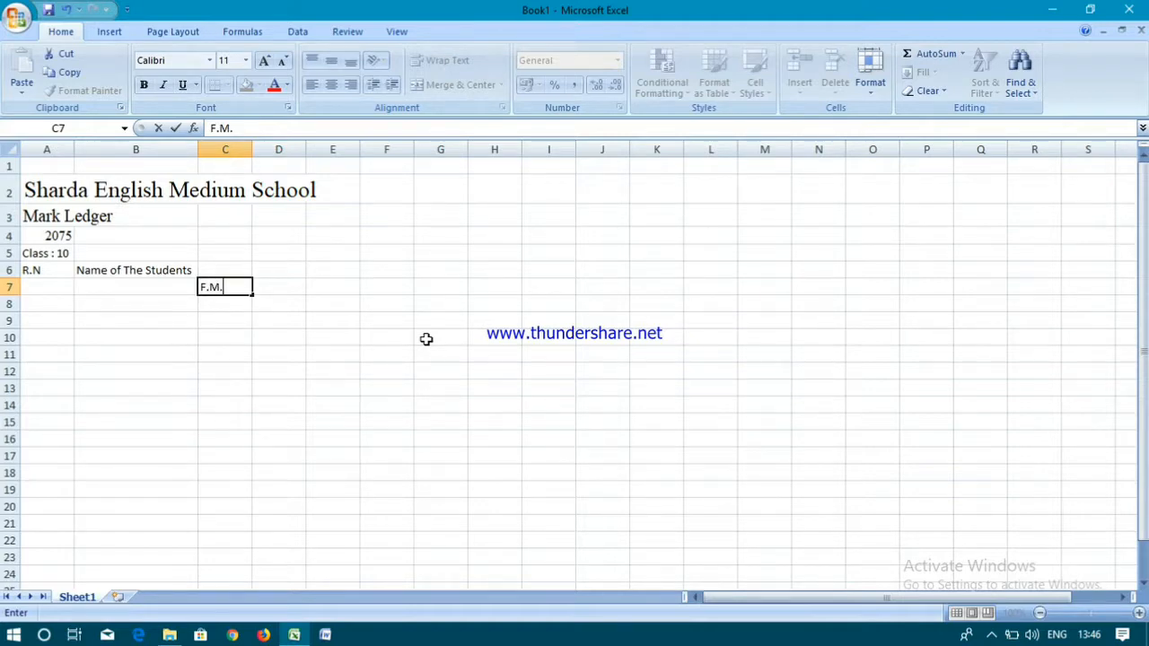
pyautogui.press('Return')
pyautogui.write('P.')
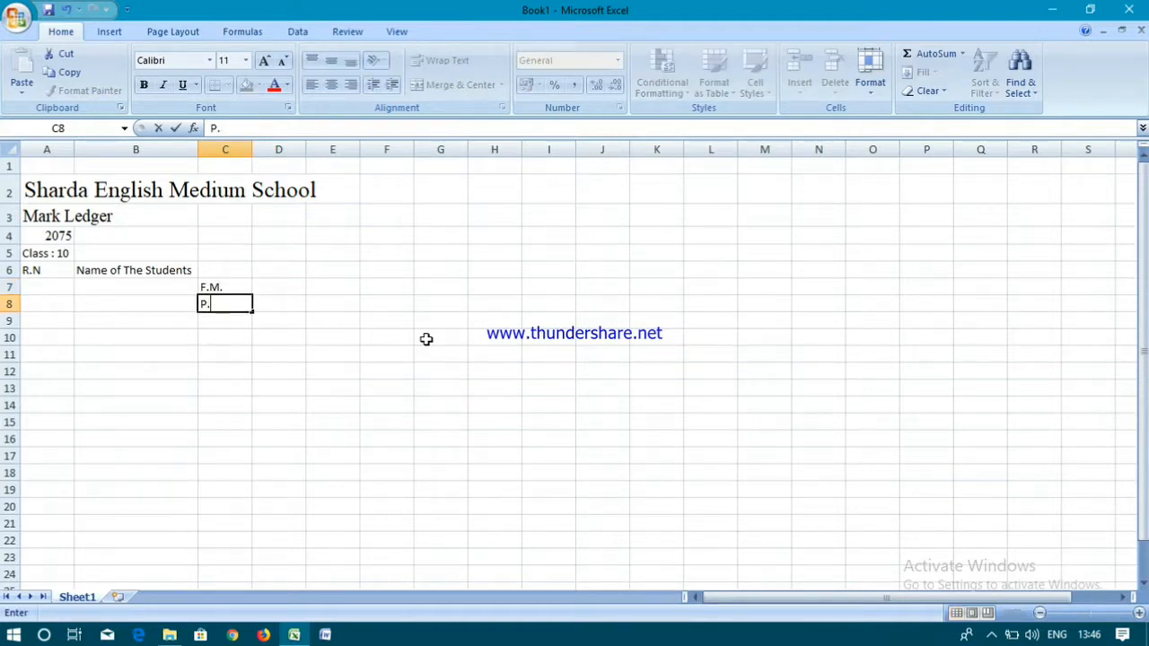
pyautogui.write('M')
pyautogui.click(222, 343)
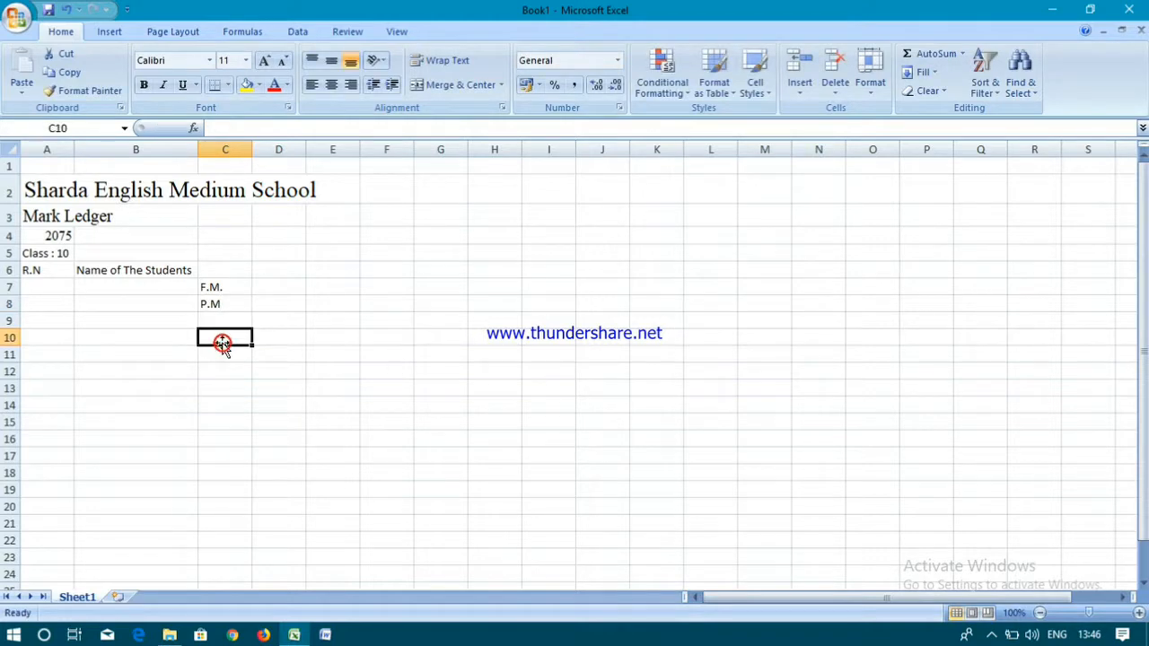
# Enter the subject heading "English" in cell D6.
pyautogui.click(278, 271)
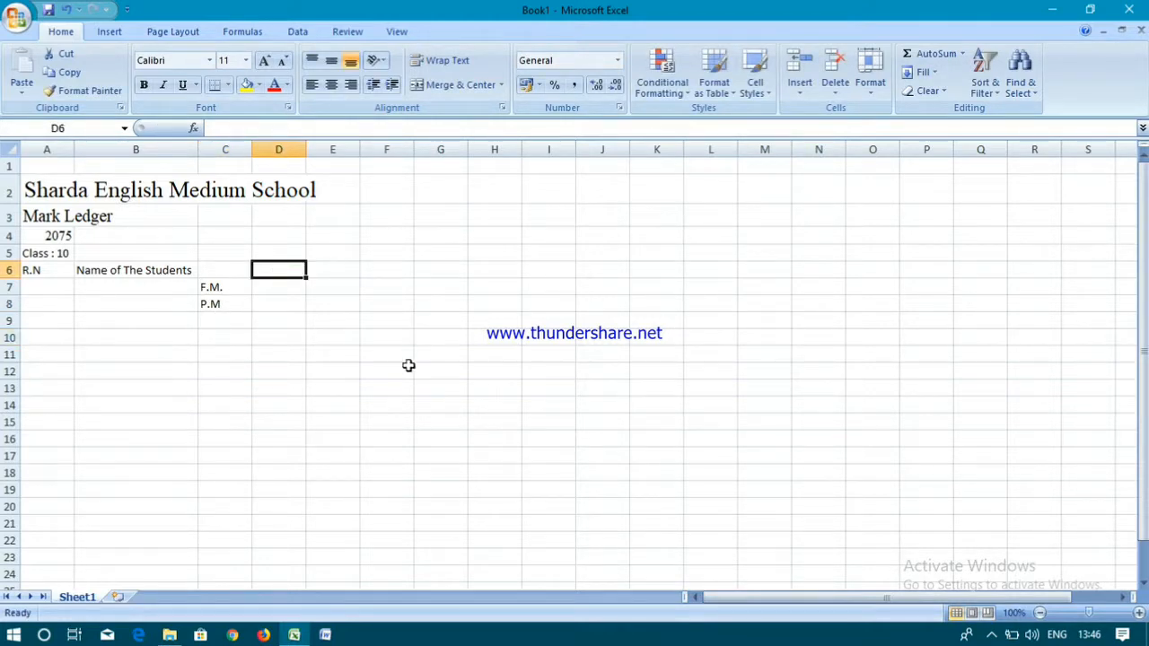
pyautogui.write('En')
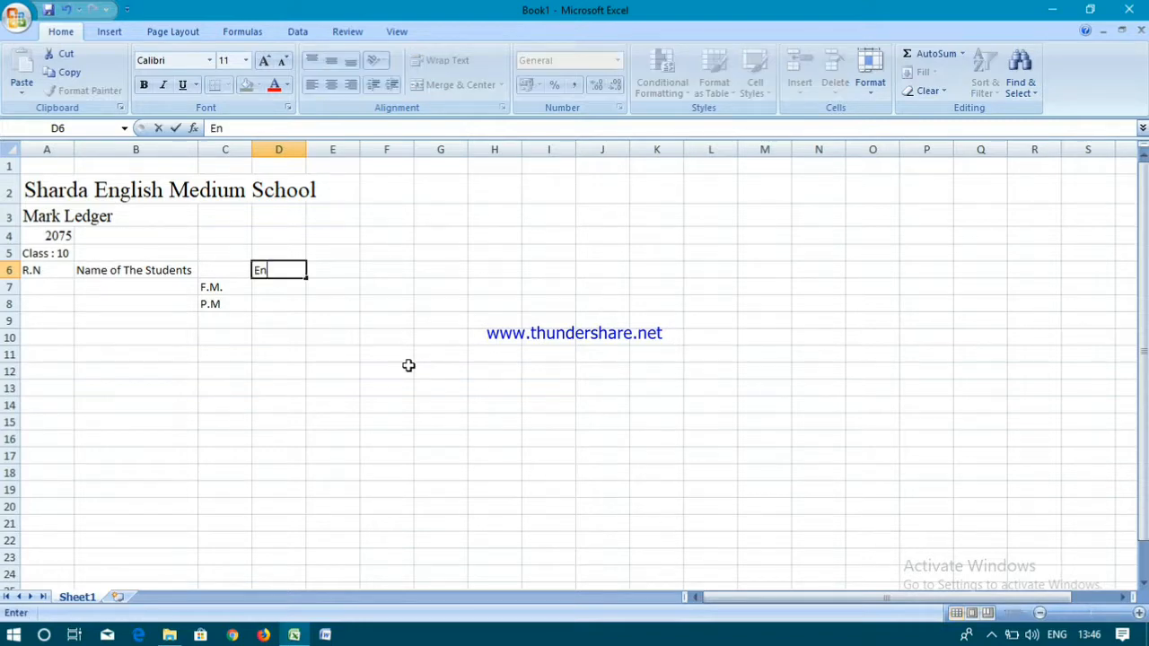
pyautogui.write('glish')
pyautogui.click(295, 367)
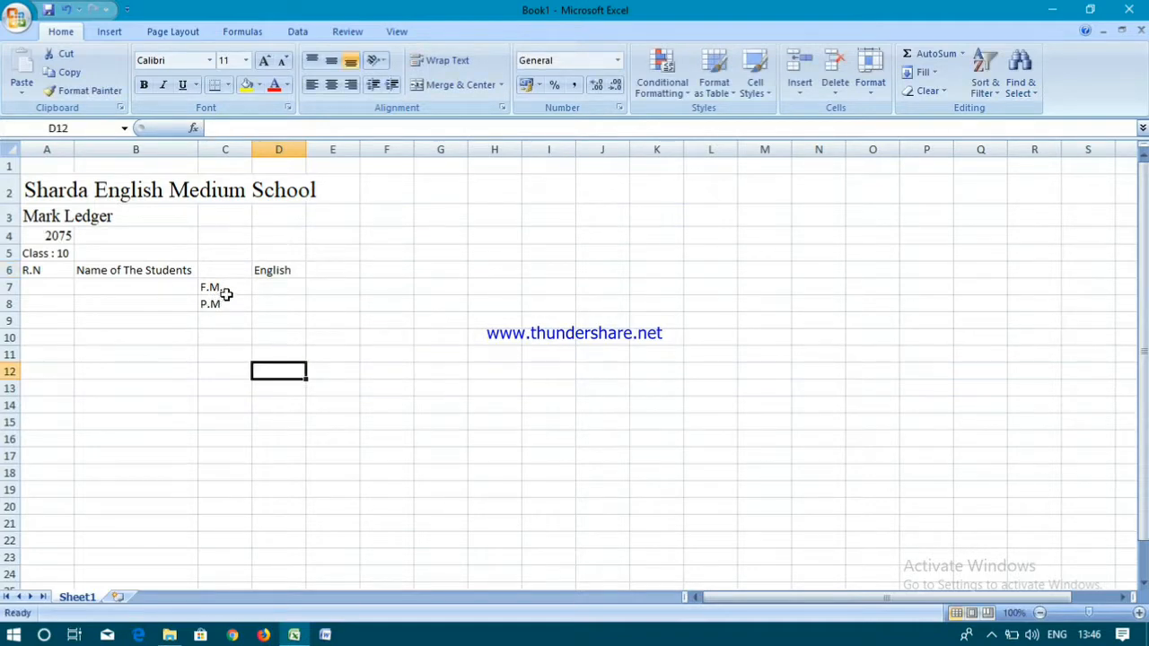
# Enter the term label "1st" in cell D9, under the English heading.
pyautogui.click(273, 321)
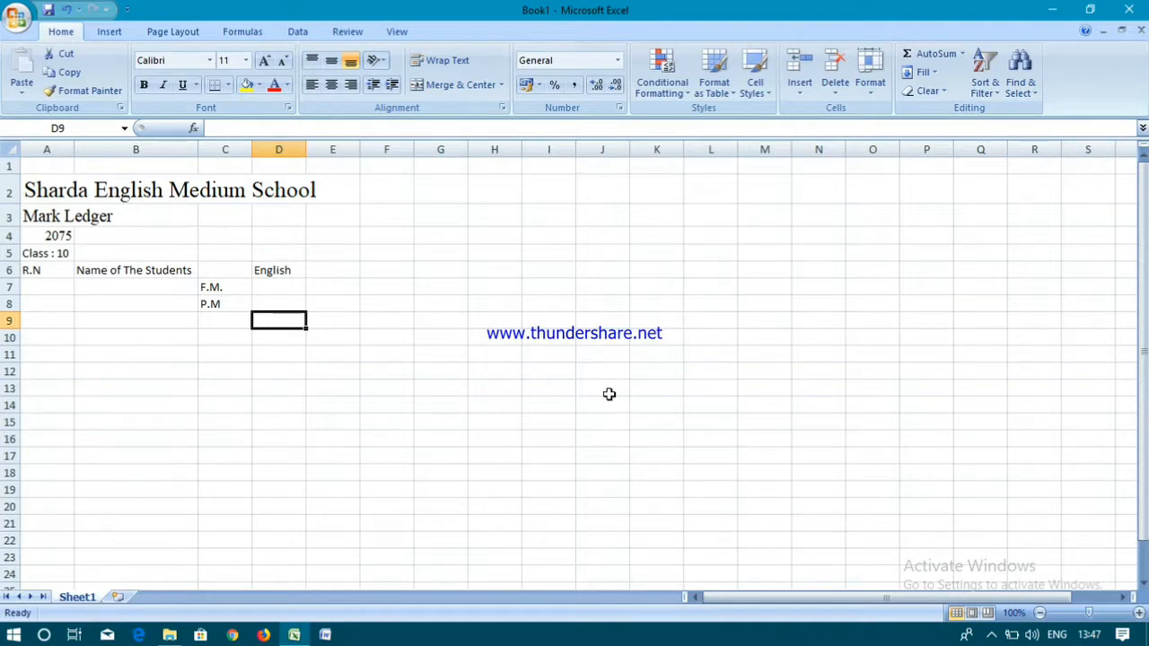
pyautogui.write('!')
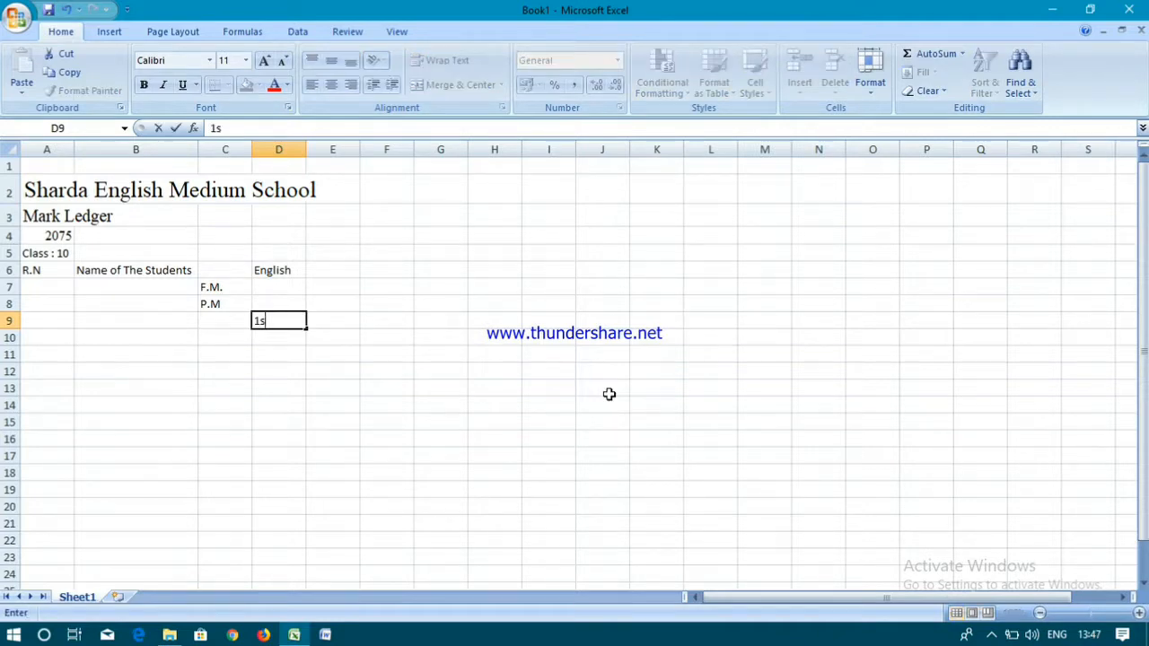
pyautogui.press('Tab')
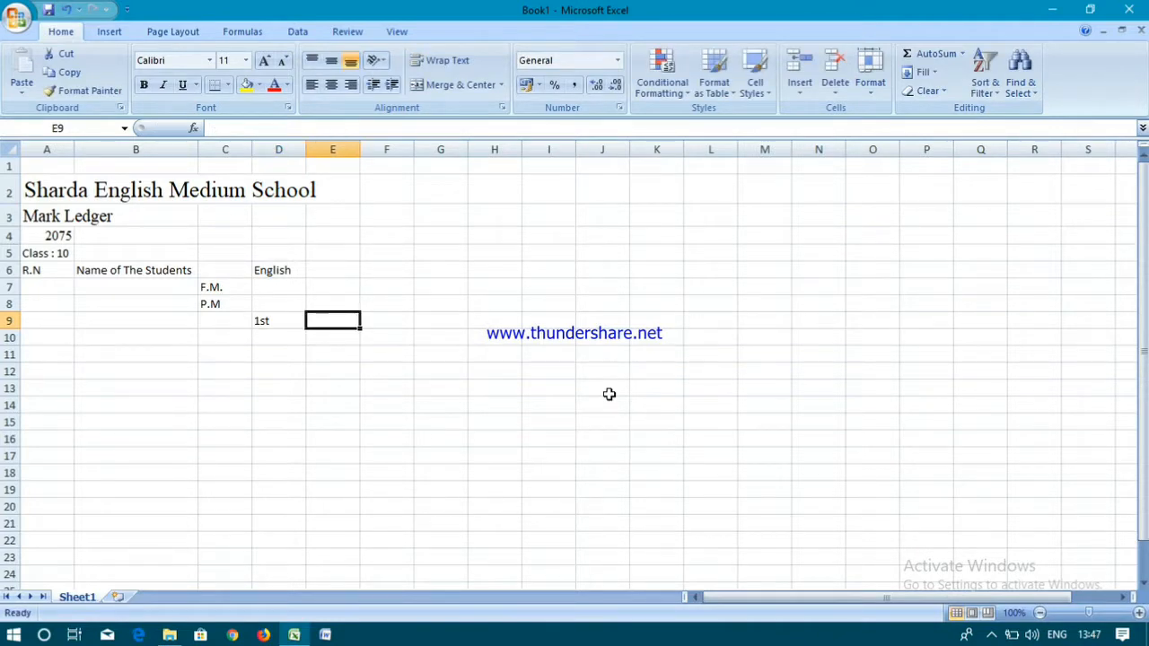
# Enter the labels "2nd" in E9, "3rd" in F9 and "Total" in G9, beside the first term label.
pyautogui.write('20')
pyautogui.write('nd')
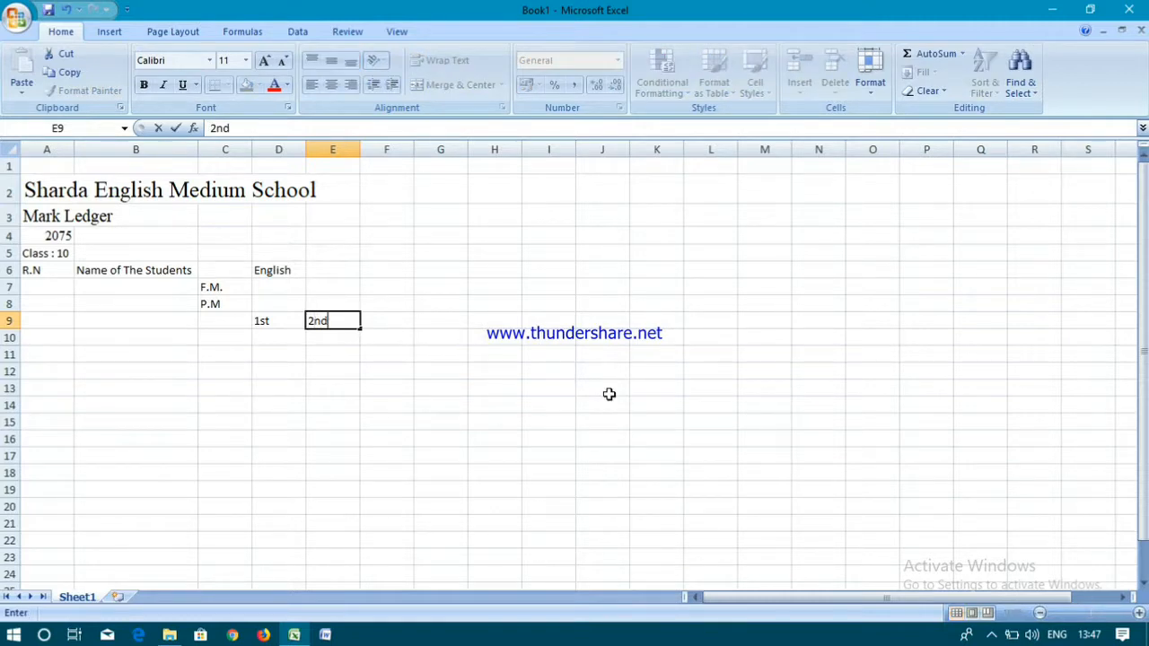
pyautogui.press('Tab')
pyautogui.write('3rd')
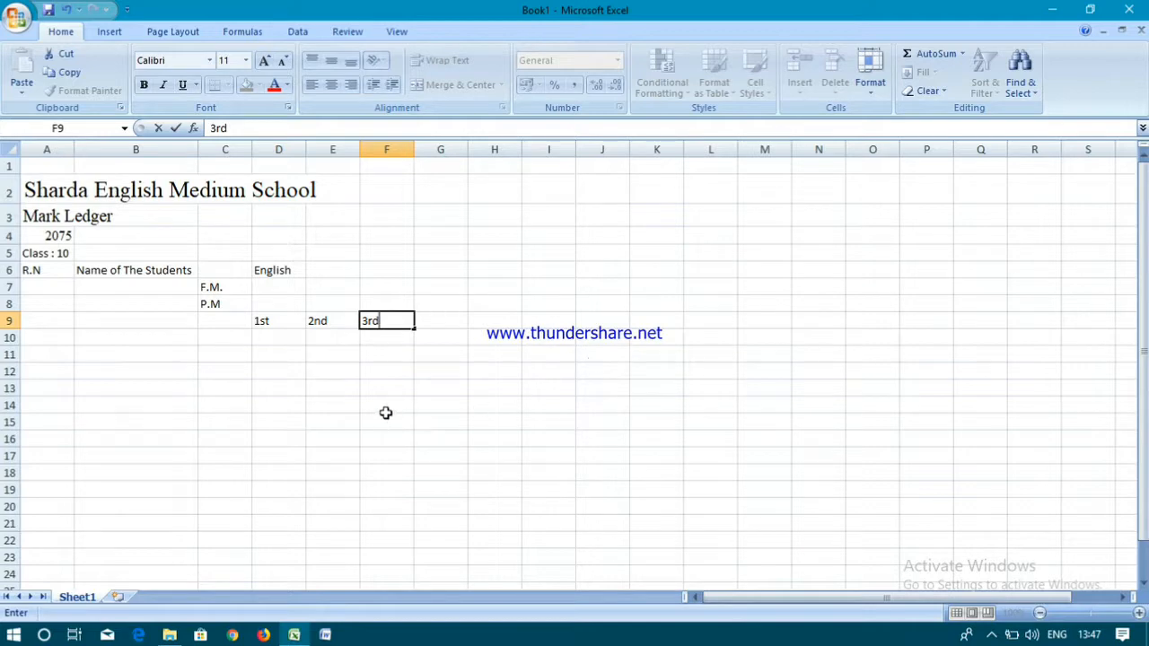
pyautogui.click(385, 411)
pyautogui.click(438, 324)
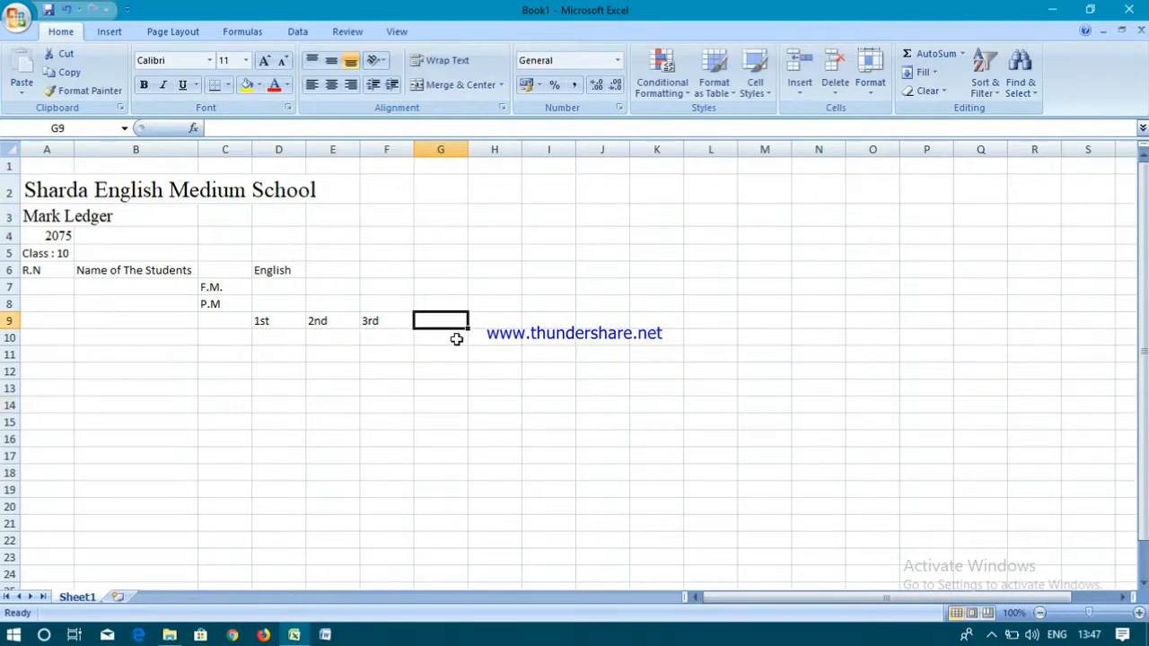
pyautogui.write('Total')
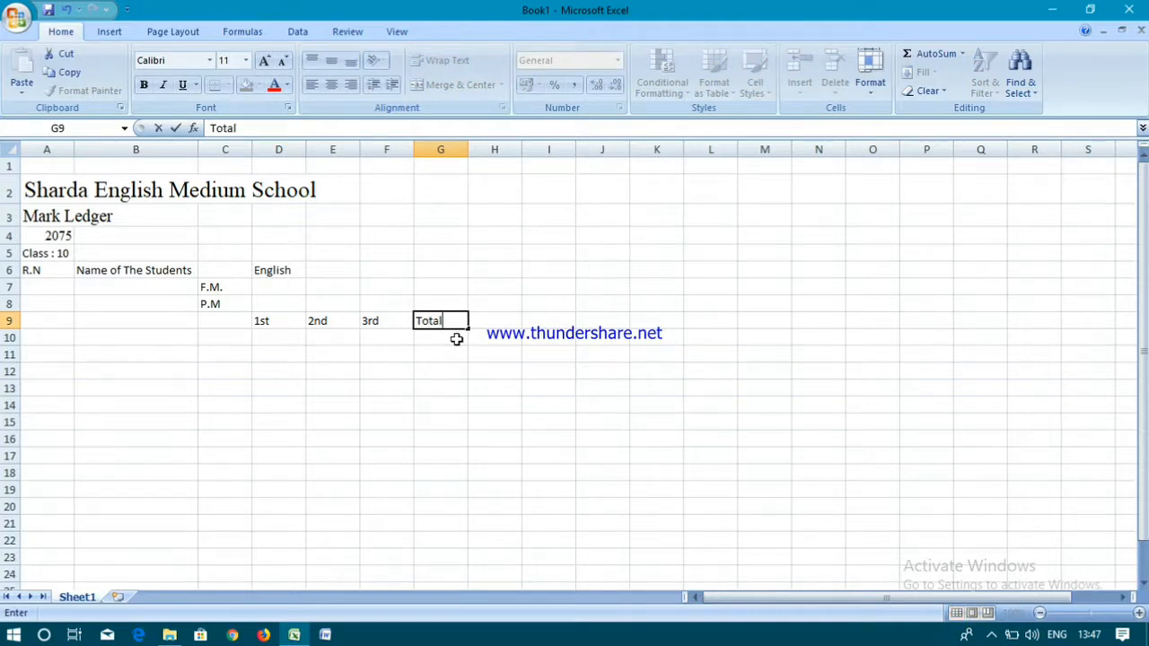
pyautogui.click(406, 409)
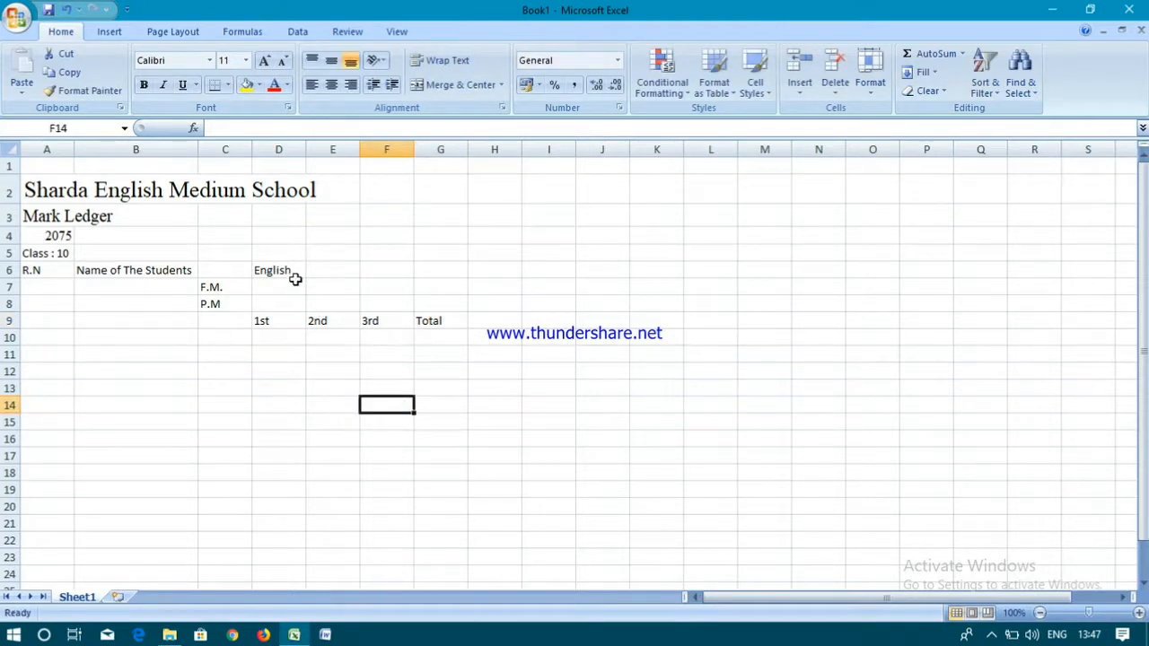
# Merge and center the "English" heading across D6:G6.
pyautogui.moveTo(280, 272); pyautogui.dragTo(421, 266)
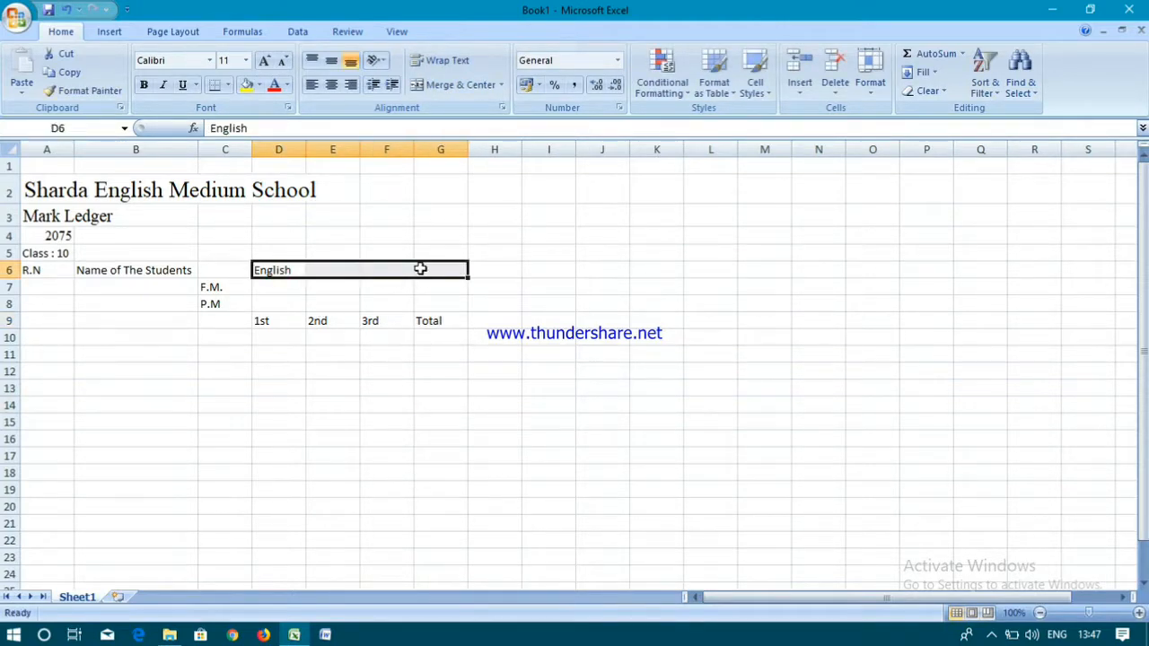
pyautogui.click(456, 84)
pyautogui.click(426, 393)
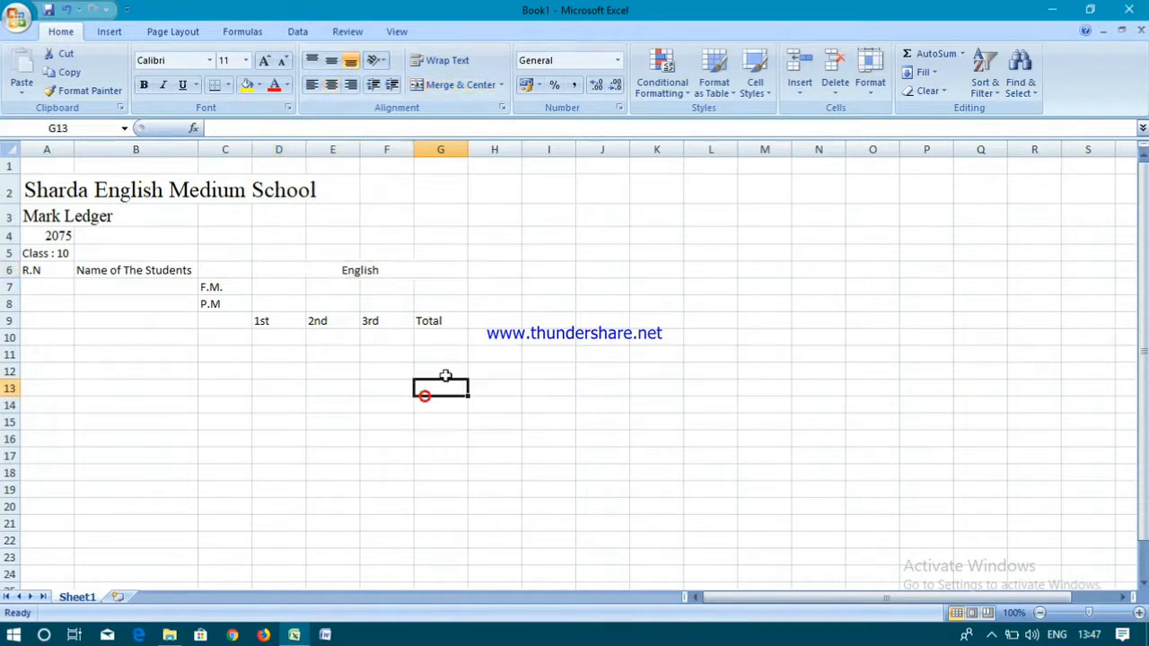
# Enter the subject heading "Nepali" in cell H6.
pyautogui.click(494, 271)
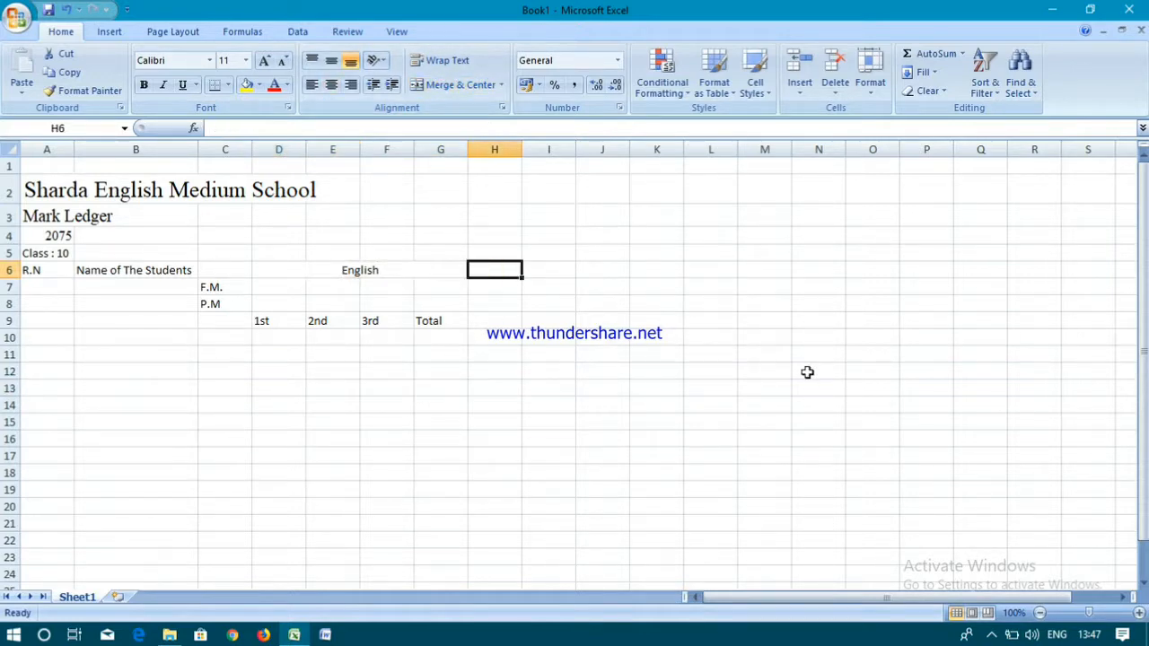
pyautogui.write('N')
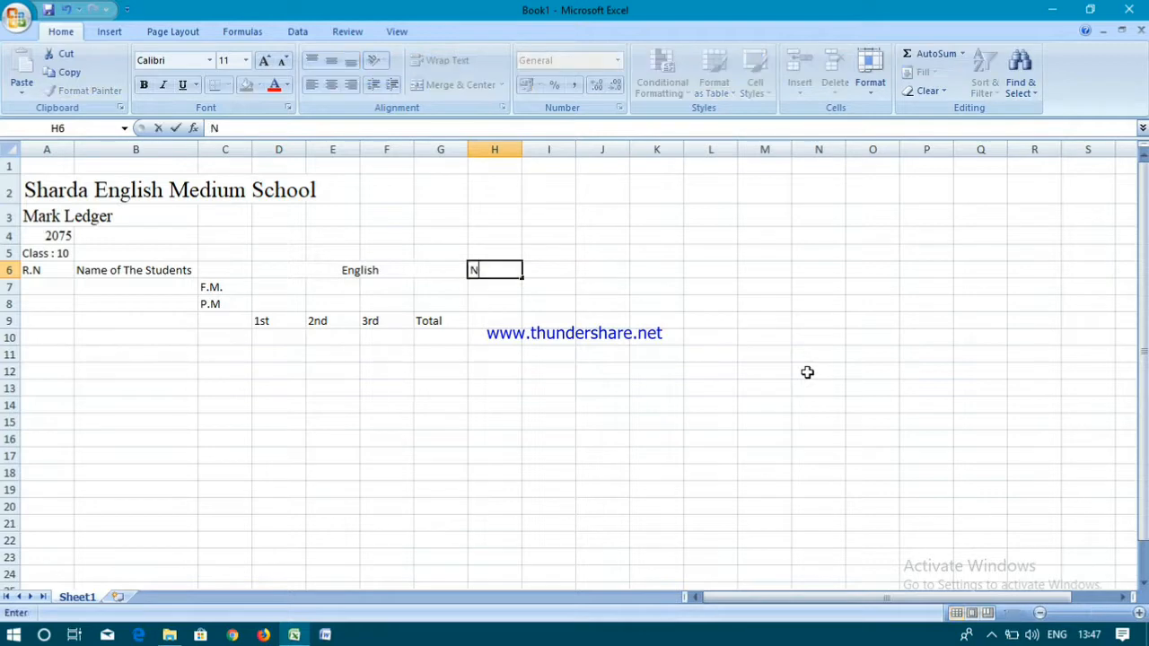
pyautogui.write('epali')
pyautogui.click(495, 455)
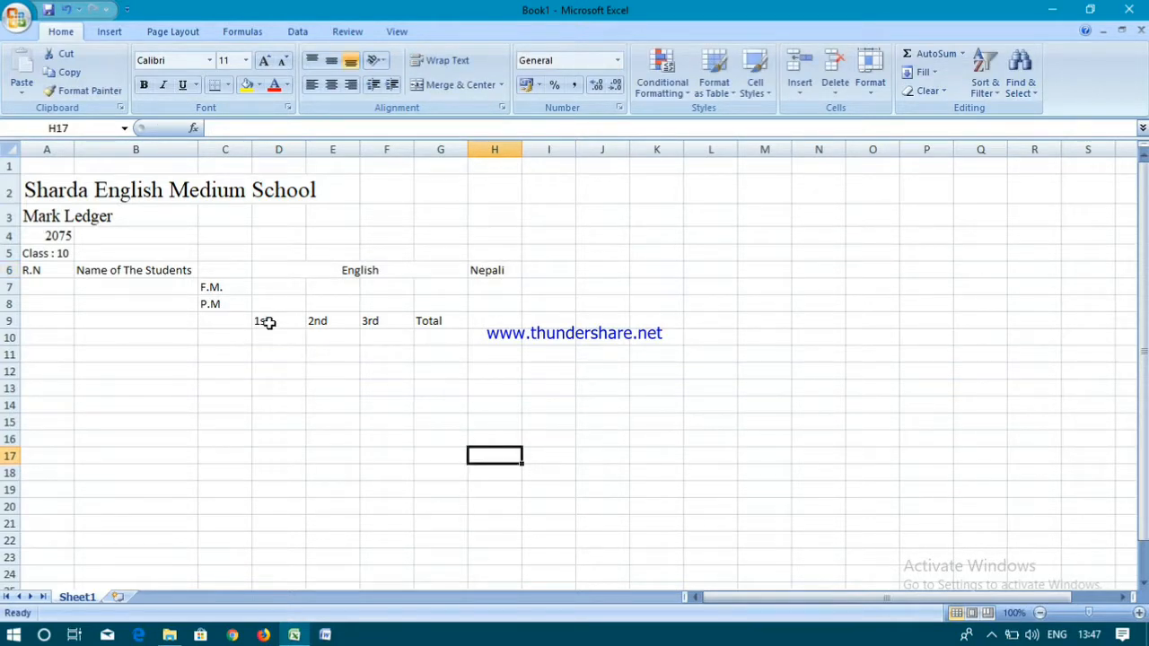
pyautogui.moveTo(267, 320); pyautogui.dragTo(421, 336)
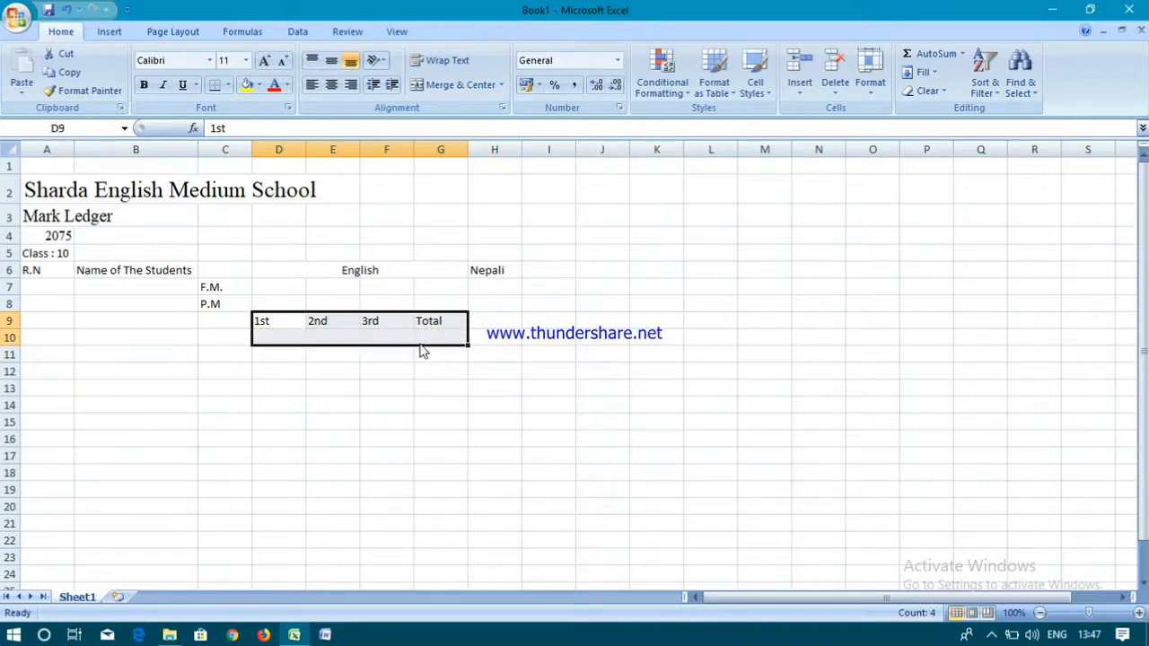
pyautogui.hotkey('ctrl', 'c')
pyautogui.click(393, 406)
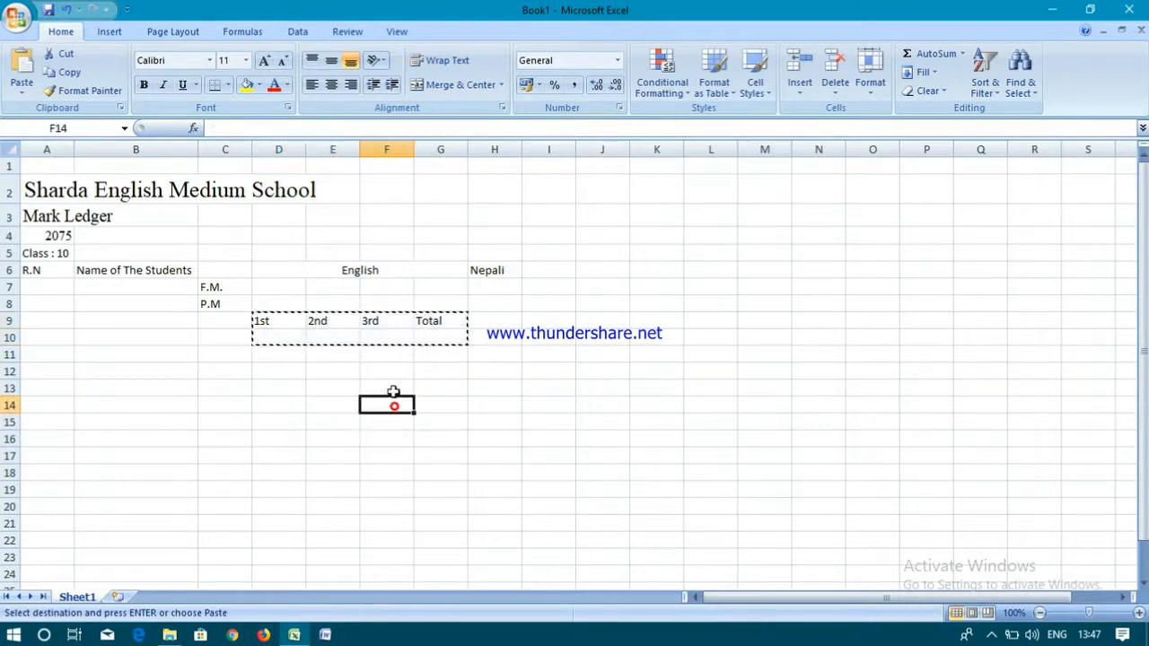
pyautogui.click(311, 395)
# Copy the term and total labels from D9:G9 to H9:K9, and merge and center the "Nepali" heading across H6:K6.
pyautogui.moveTo(271, 328); pyautogui.dragTo(457, 333)
pyautogui.hotkey('ctrl', 'c')
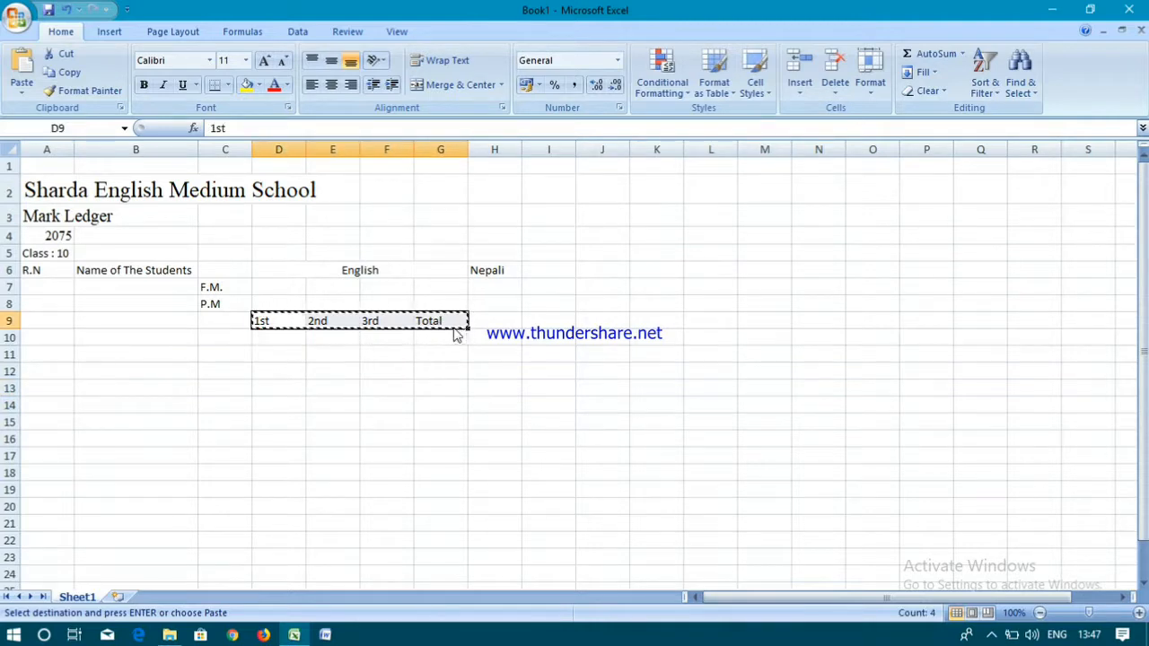
pyautogui.click(488, 321)
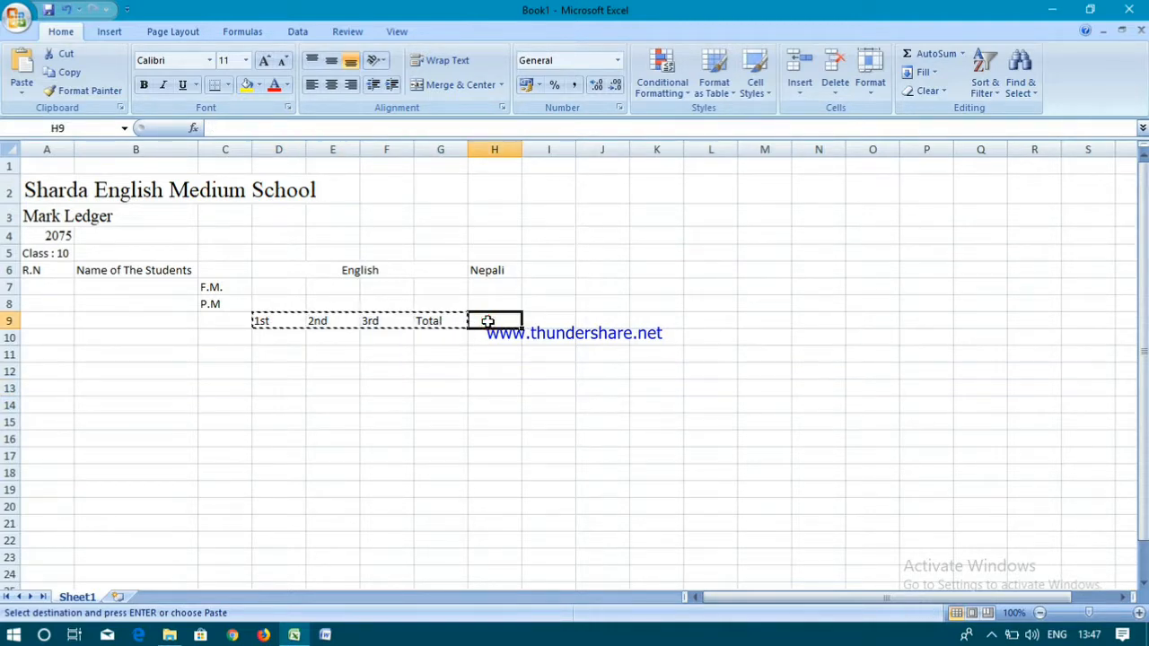
pyautogui.hotkey('ctrl', 'v')
pyautogui.click(495, 406)
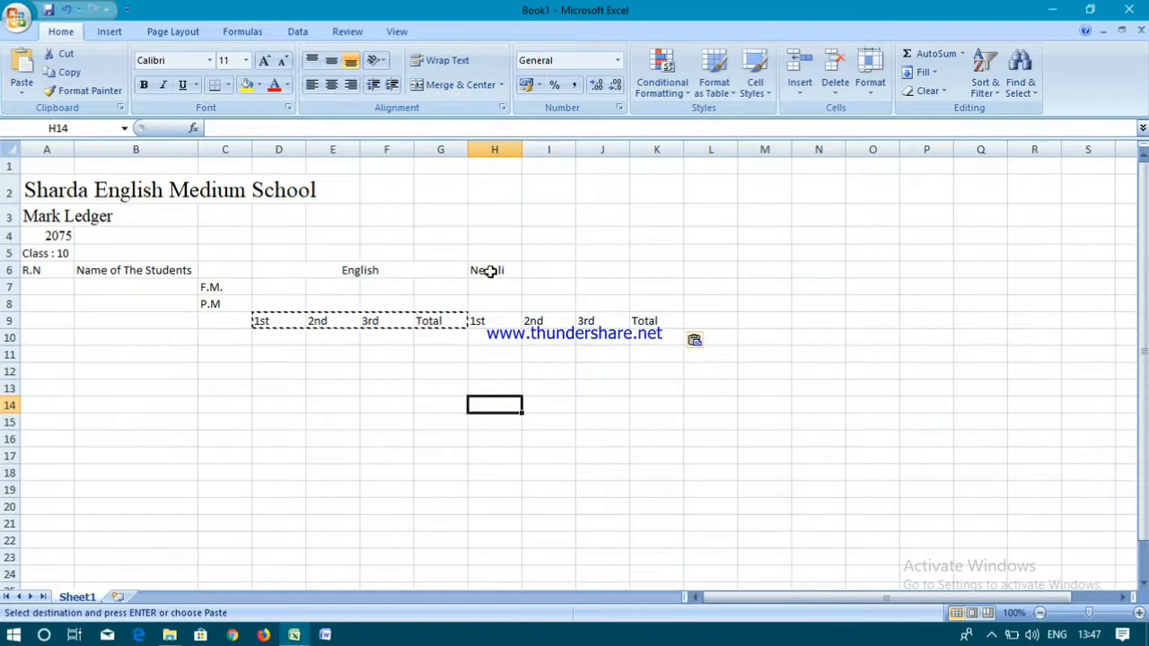
pyautogui.moveTo(488, 268); pyautogui.dragTo(648, 274)
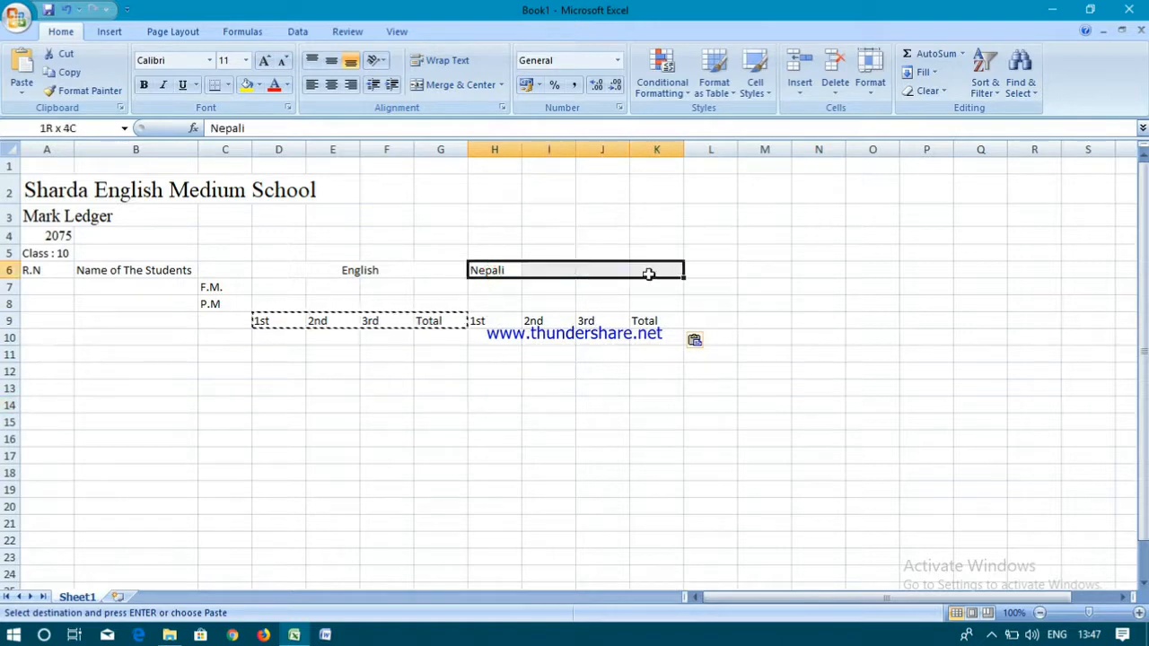
pyautogui.click(460, 84)
# Enter the subject heading "Math" in L6 and copy the Nepali term and total labels to L9:O9.
pyautogui.click(711, 269)
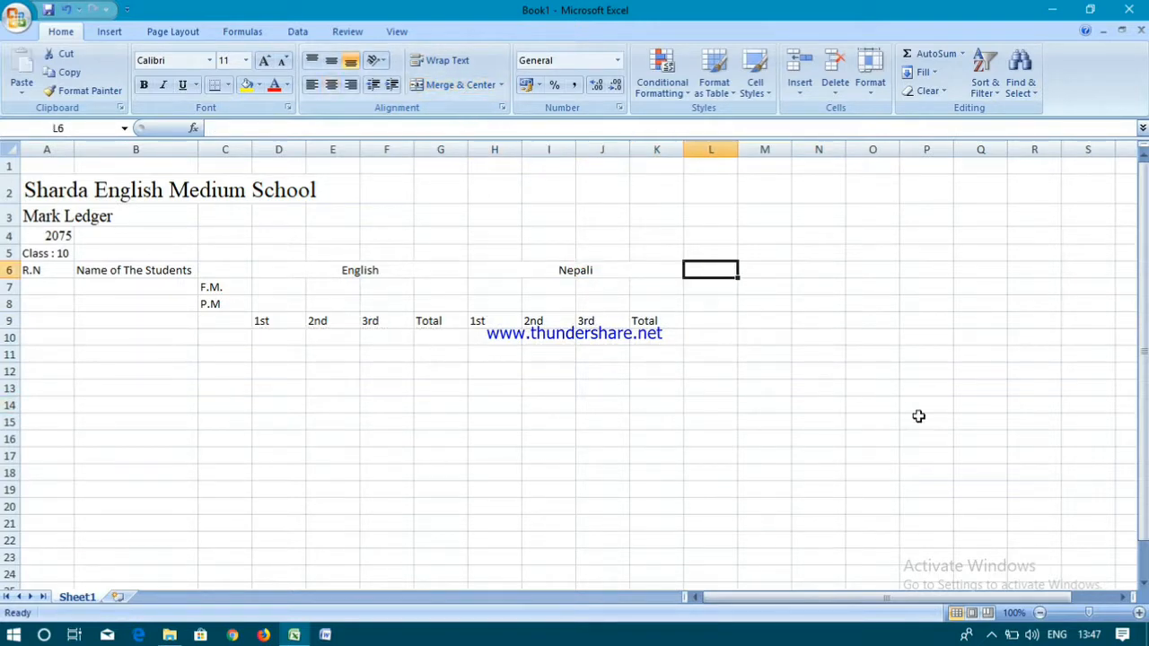
pyautogui.write('Math')
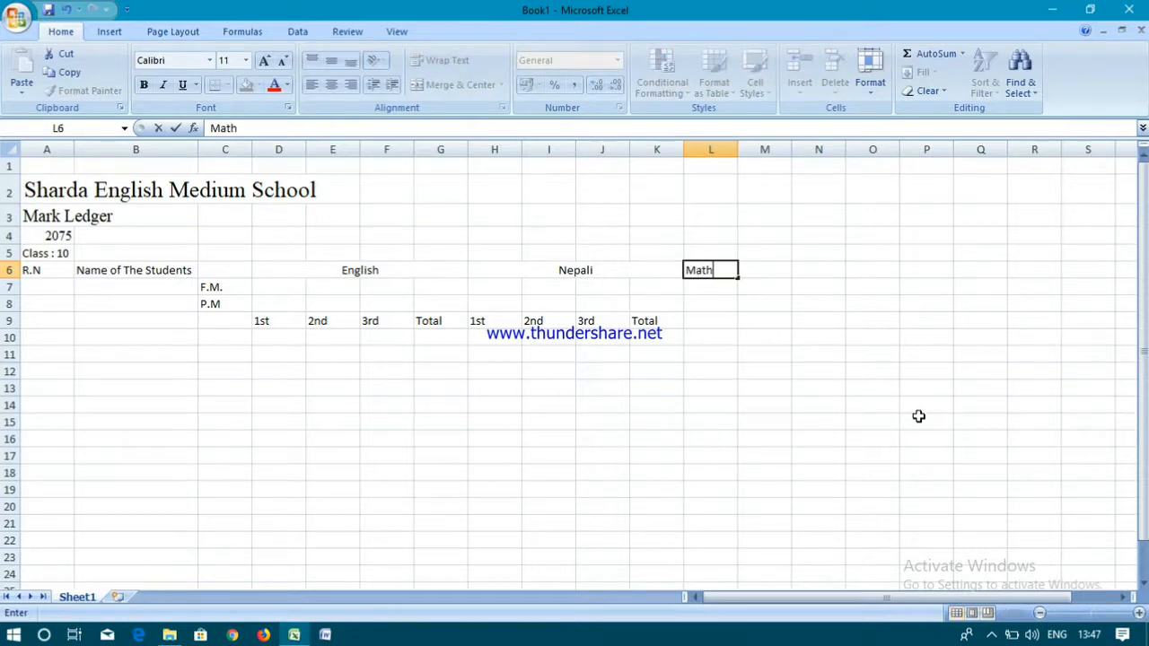
pyautogui.click(667, 398)
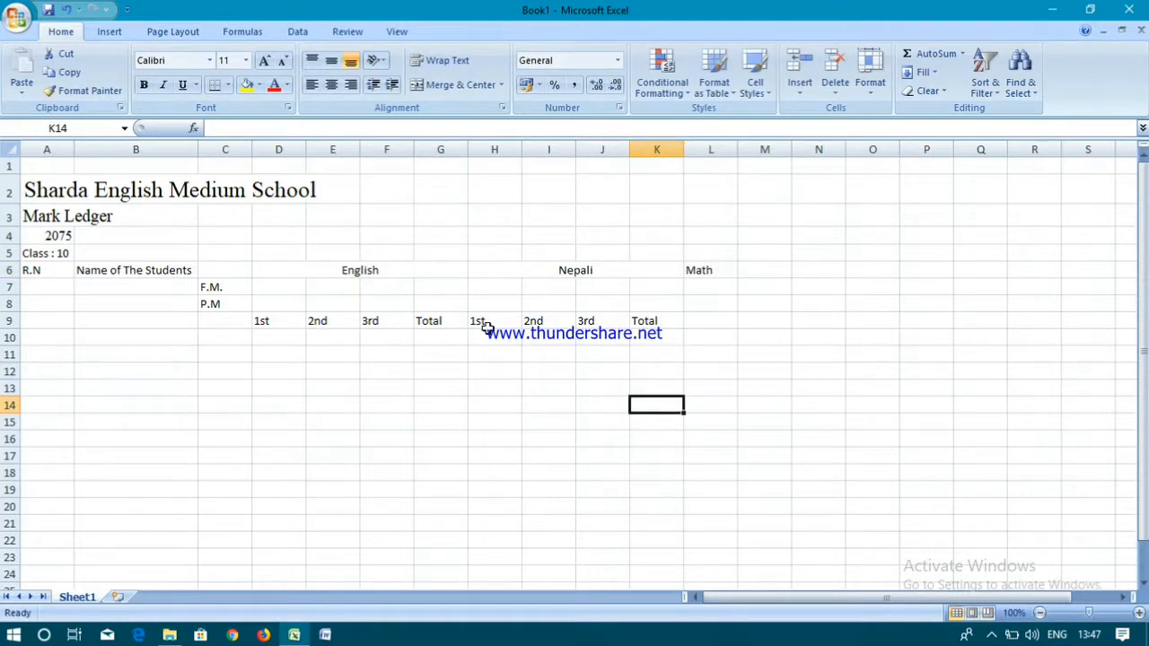
pyautogui.moveTo(485, 322); pyautogui.dragTo(640, 323)
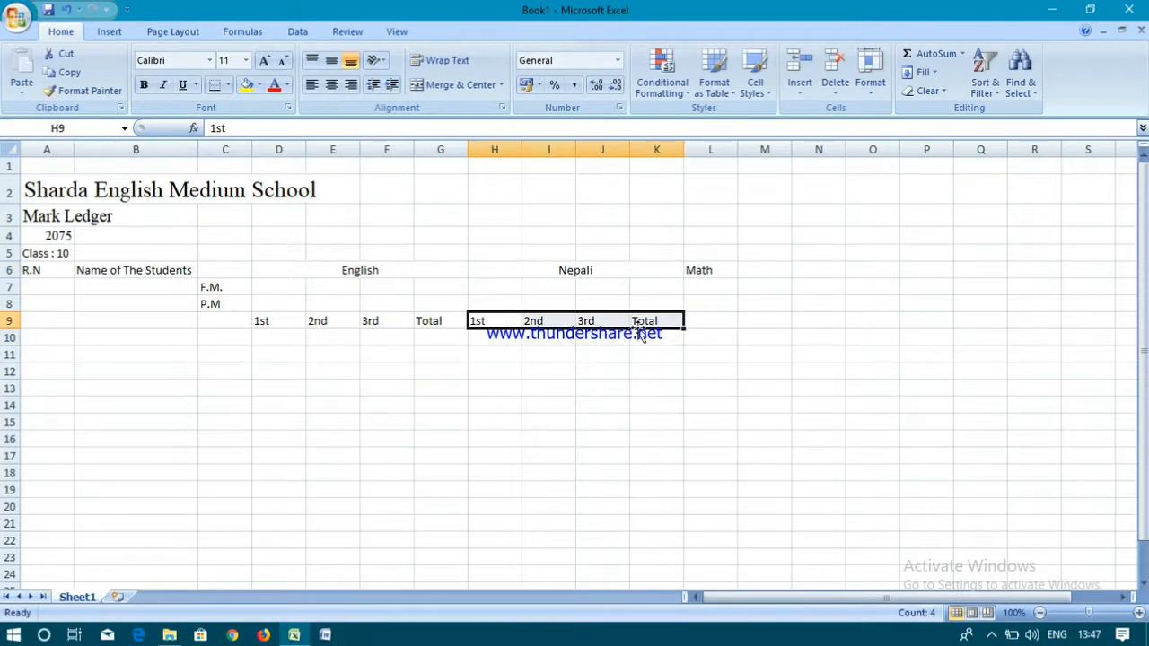
pyautogui.hotkey('ctrl', 'c')
pyautogui.click(709, 320)
pyautogui.hotkey('ctrl', 'v')
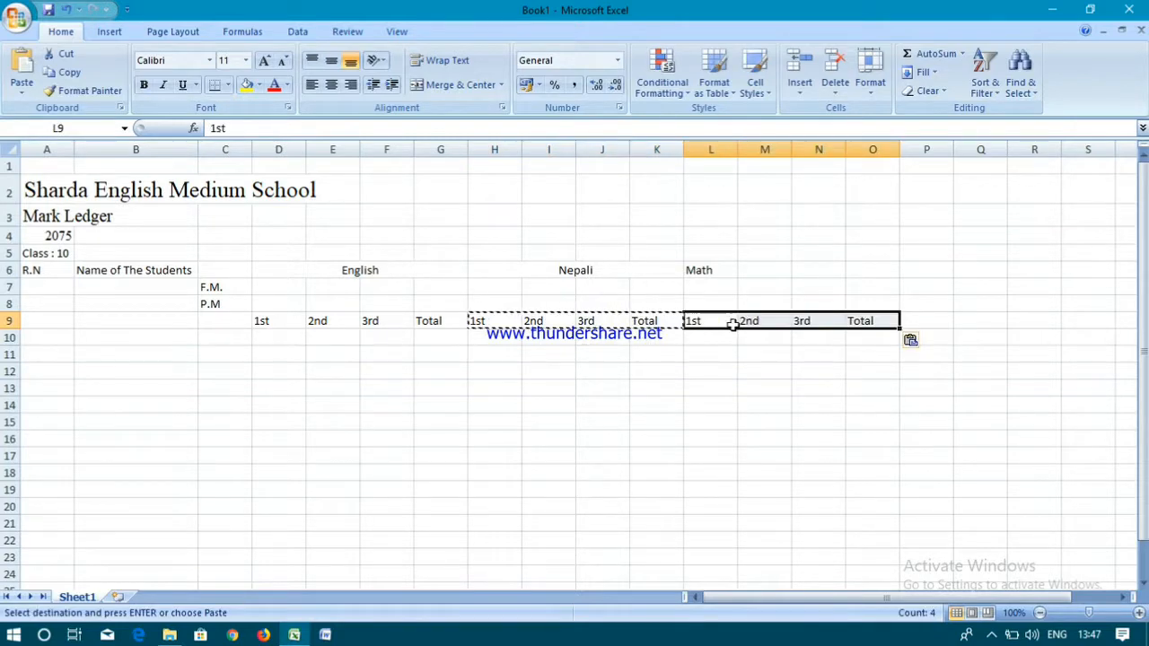
# Enter the subject heading "Science" in P6 and copy the Math term and total labels to P9:S9.
pyautogui.click(908, 275)
pyautogui.write('S')
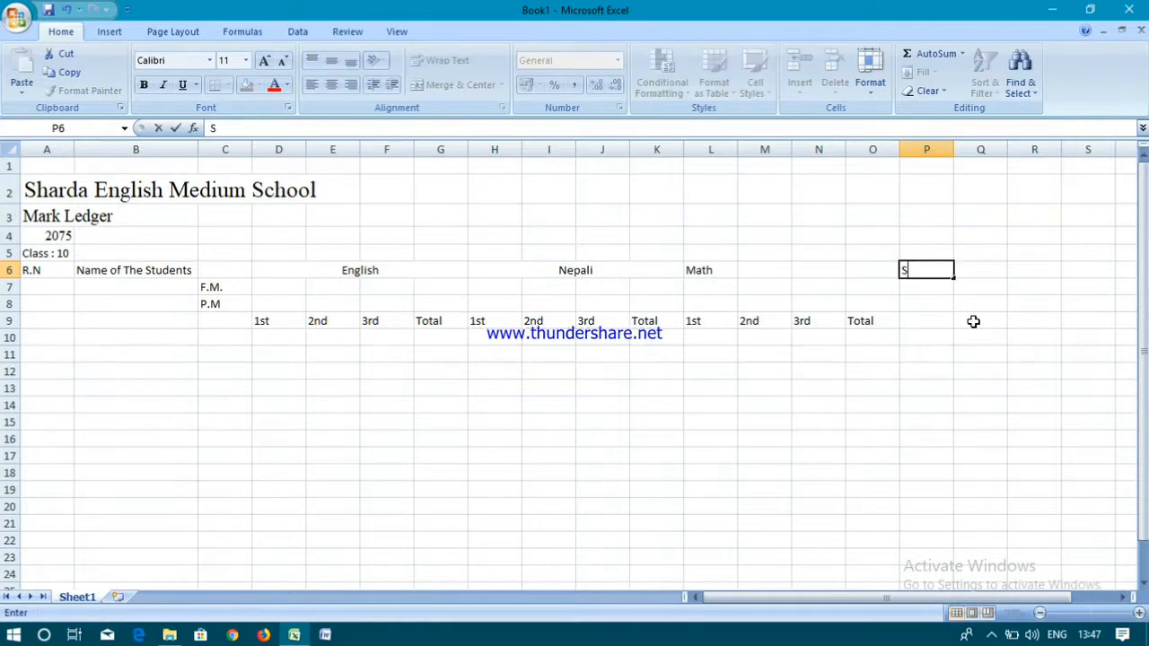
pyautogui.write('cience')
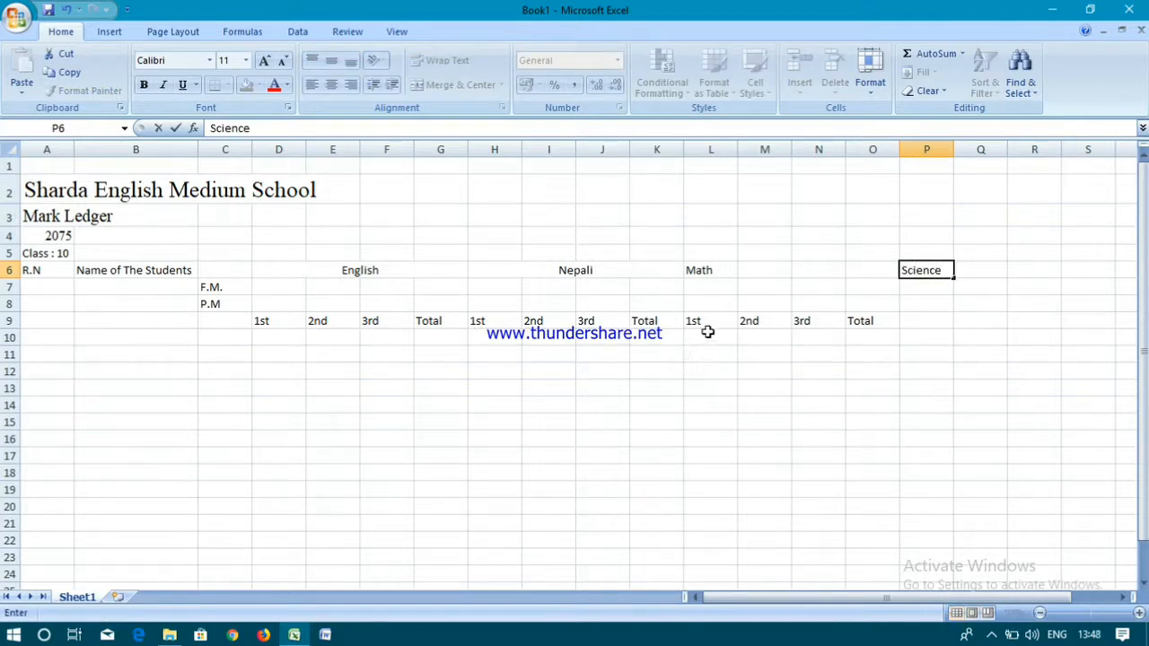
pyautogui.moveTo(701, 325); pyautogui.dragTo(867, 321)
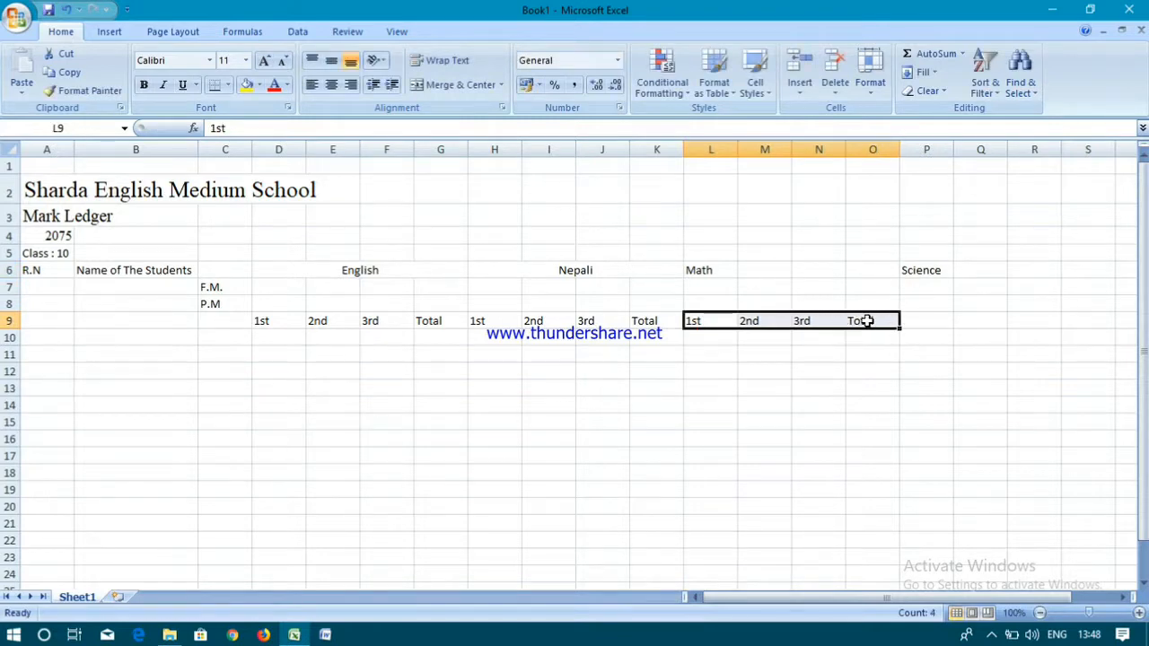
pyautogui.hotkey('ctrl', 'c')
pyautogui.moveTo(972, 596); pyautogui.dragTo(993, 597)
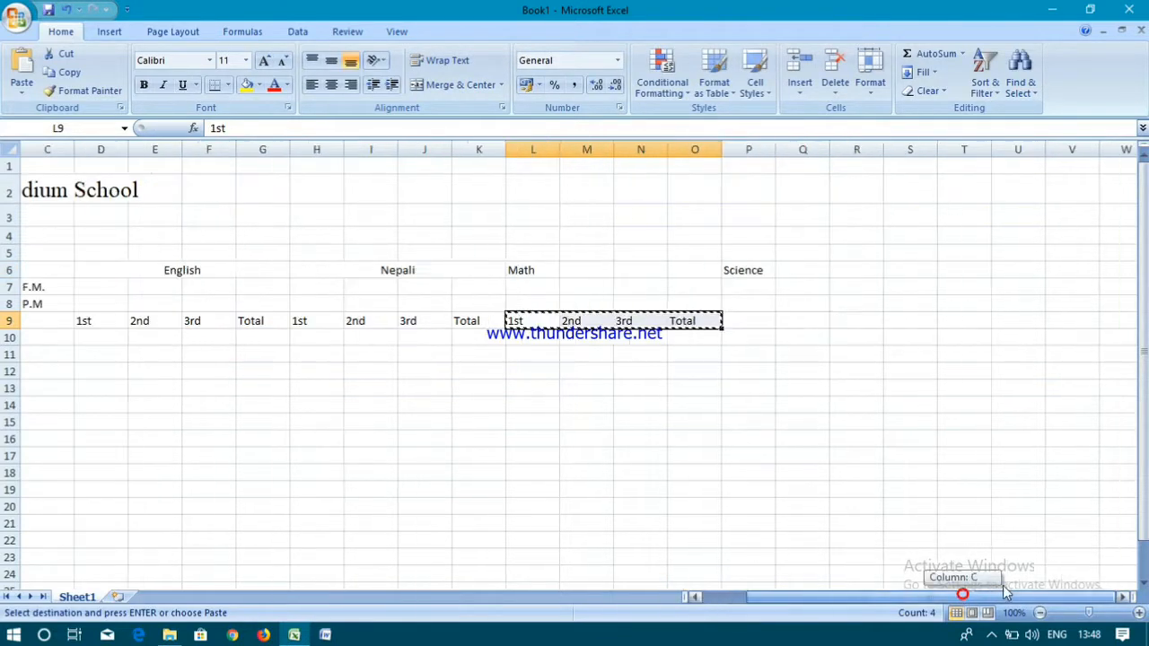
pyautogui.click(752, 320)
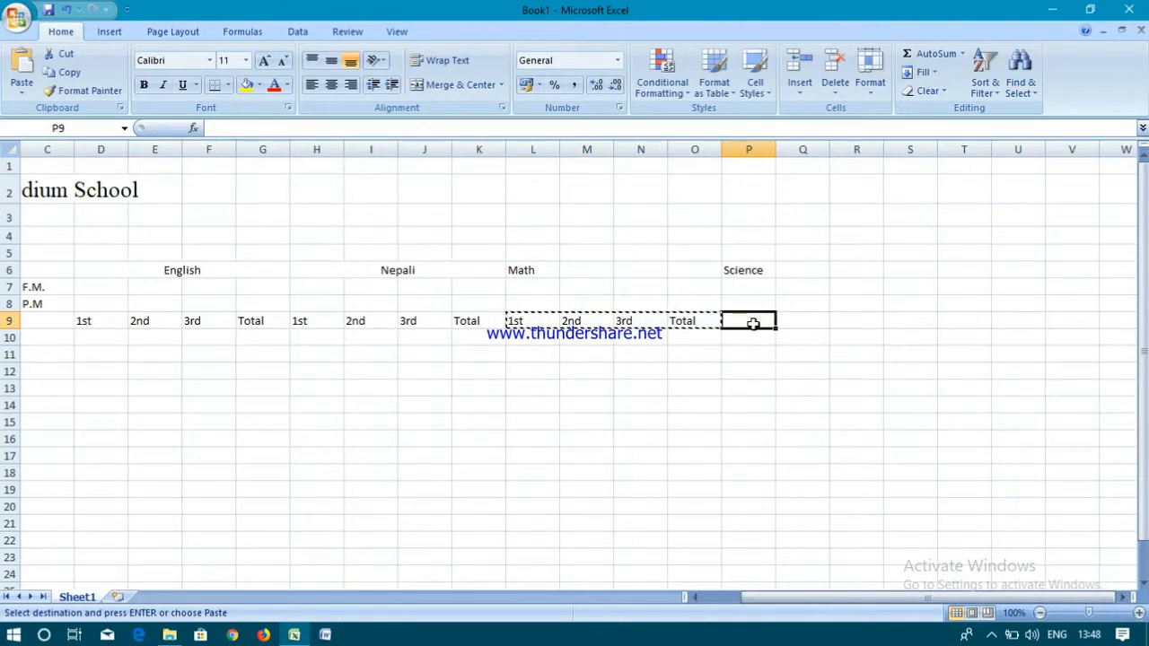
pyautogui.hotkey('ctrl', 'v')
# Enter the subject heading "Social" in T6 and copy the Science term and total labels to T9:W9.
pyautogui.click(956, 273)
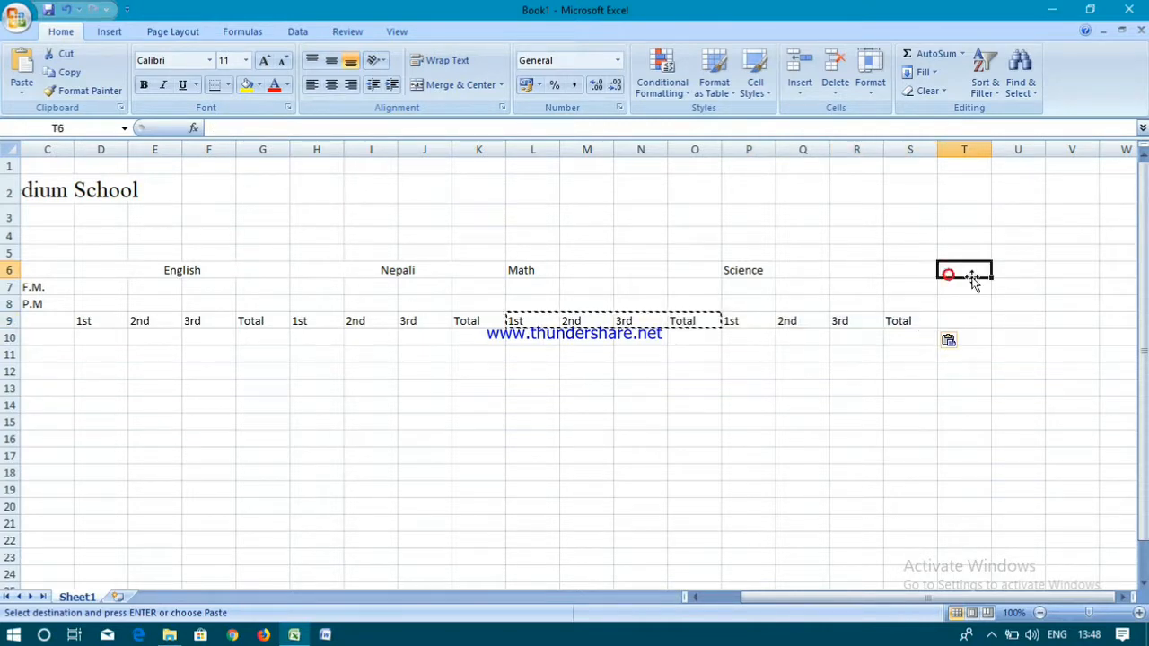
pyautogui.write('Social')
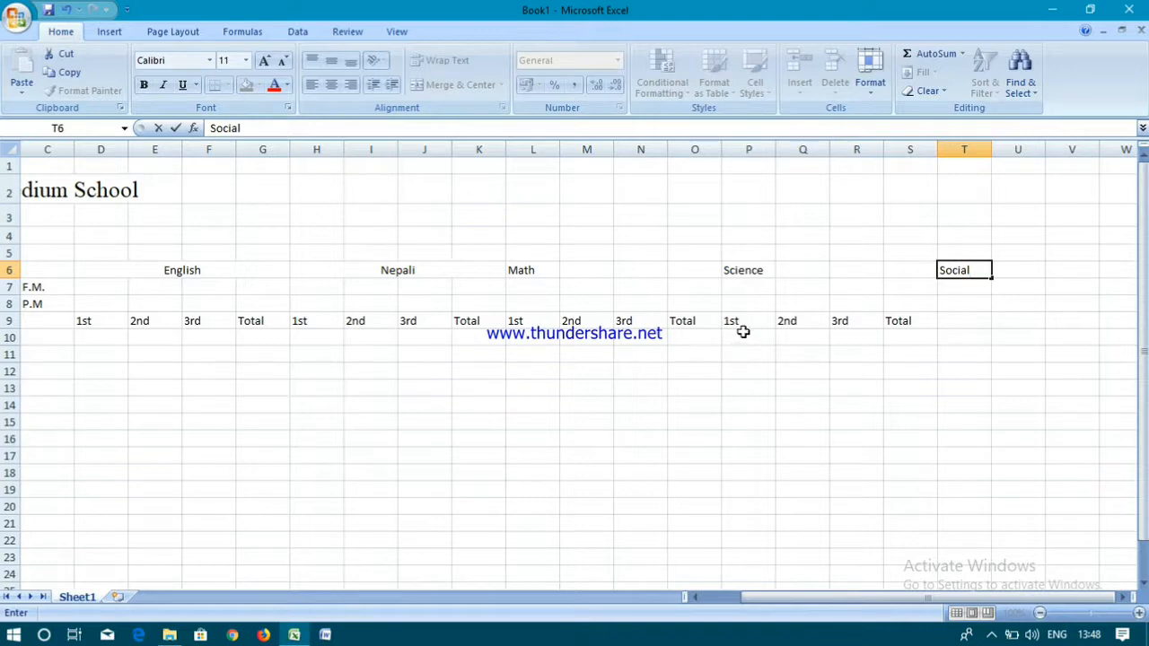
pyautogui.moveTo(740, 325); pyautogui.dragTo(907, 318)
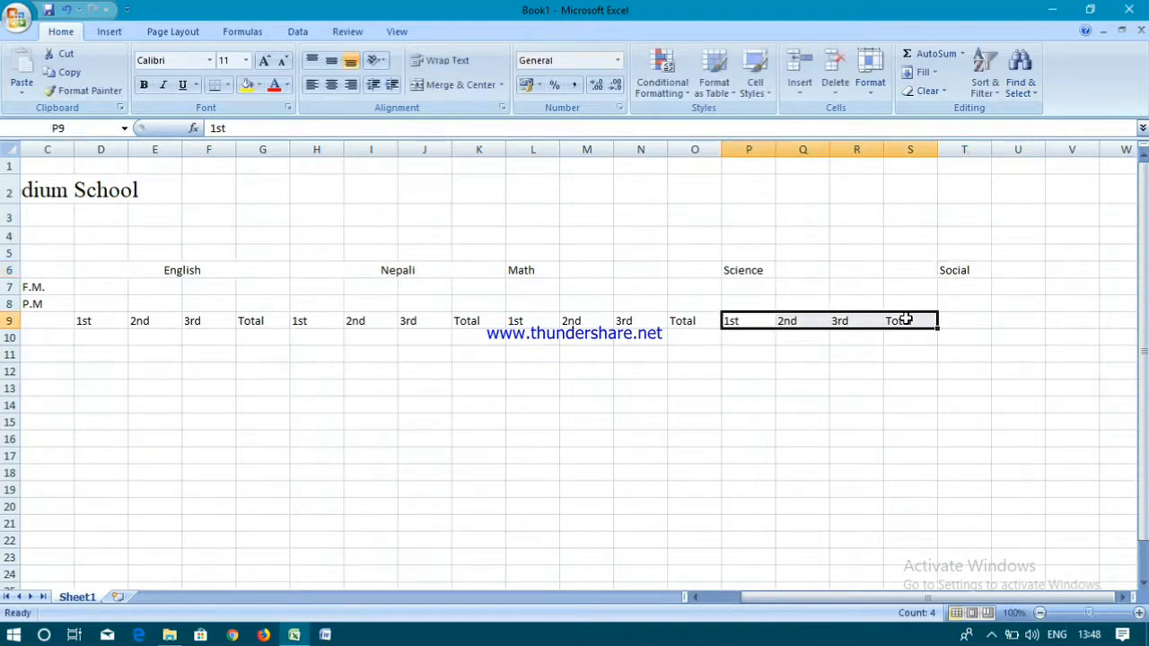
pyautogui.hotkey('ctrl', 'c')
pyautogui.click(969, 321)
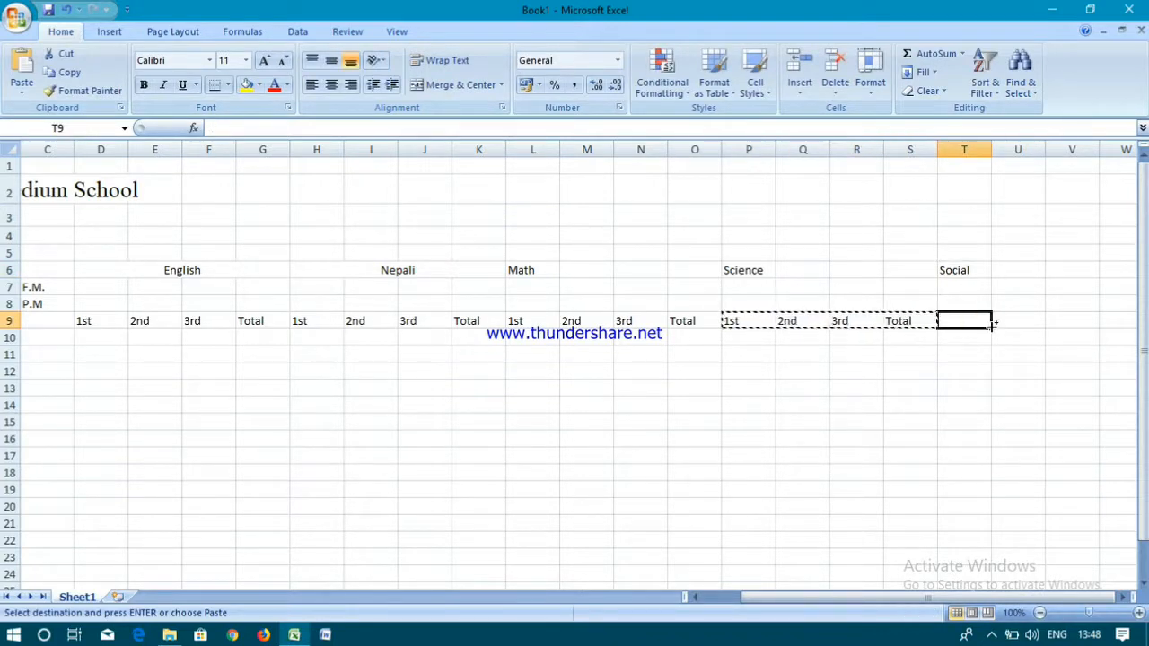
pyautogui.hotkey('ctrl', 'v')
# Enter the subject heading "HEP" in X6 and copy the Social term and total labels into row 9 starting at X9.
pyautogui.moveTo(963, 598); pyautogui.dragTo(1044, 582)
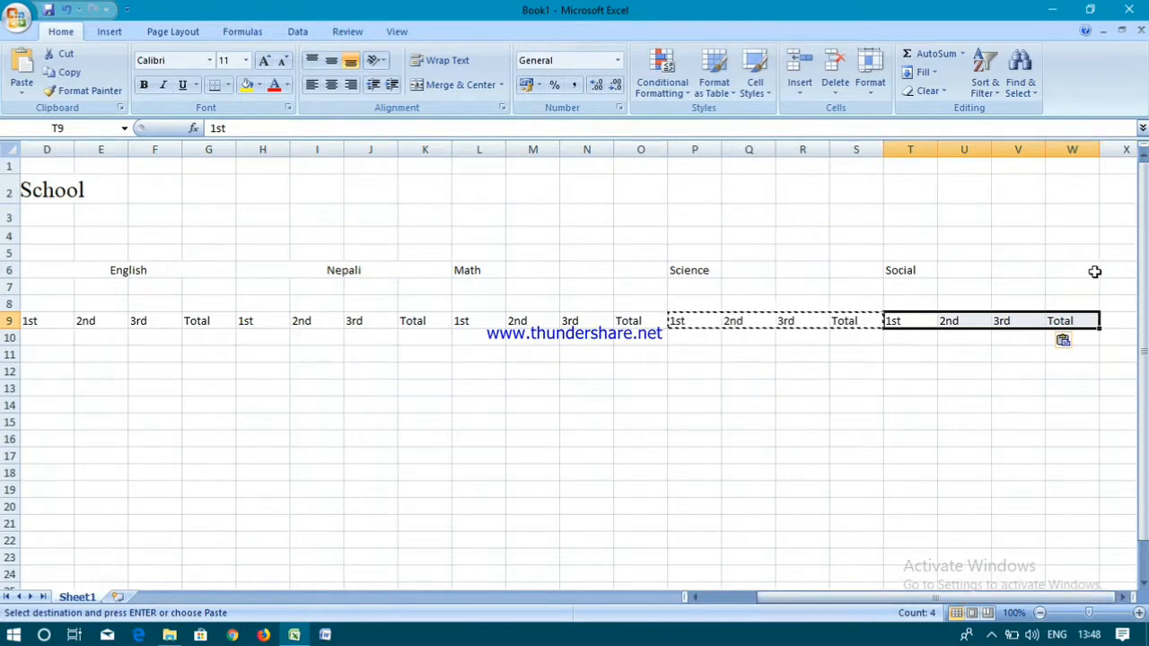
pyautogui.click(1127, 270)
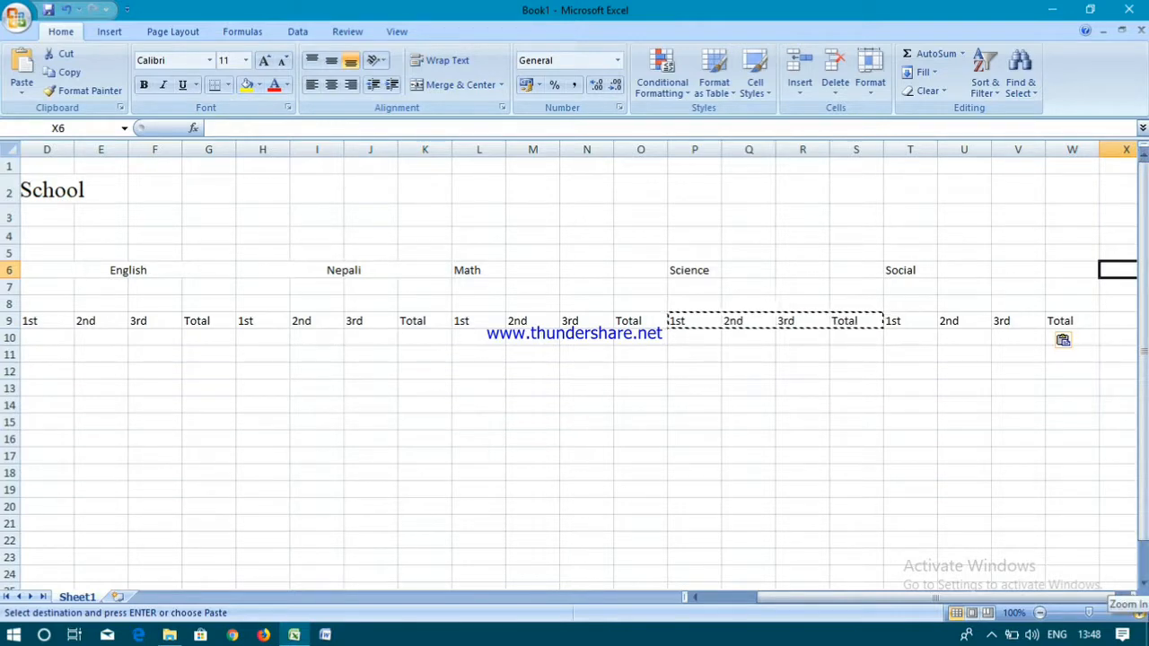
pyautogui.write('H')
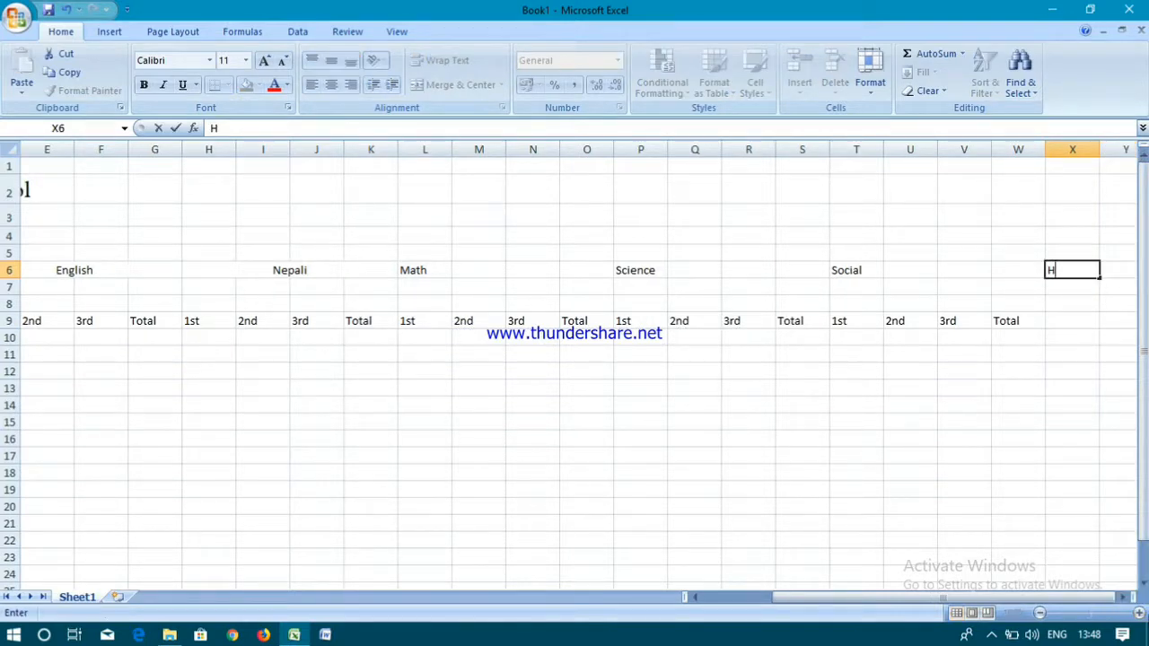
pyautogui.write('EP')
pyautogui.click(844, 319)
pyautogui.moveTo(844, 319); pyautogui.dragTo(998, 325)
pyautogui.hotkey('ctrl', 'c')
pyautogui.click(1065, 319)
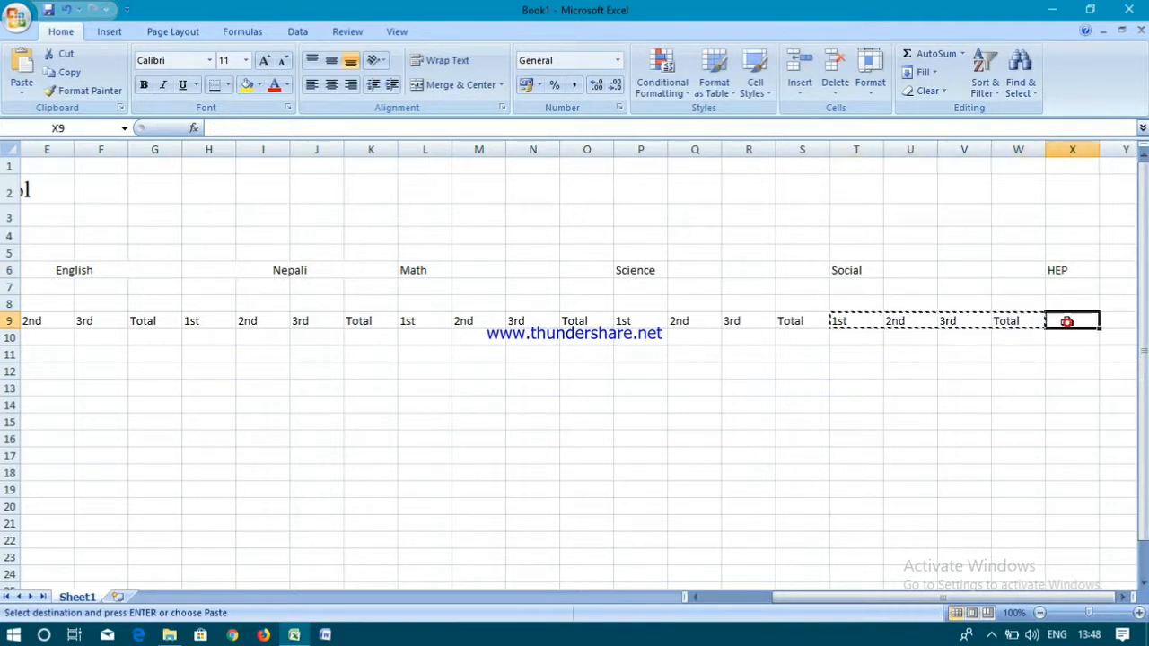
pyautogui.hotkey('ctrl', 'v')
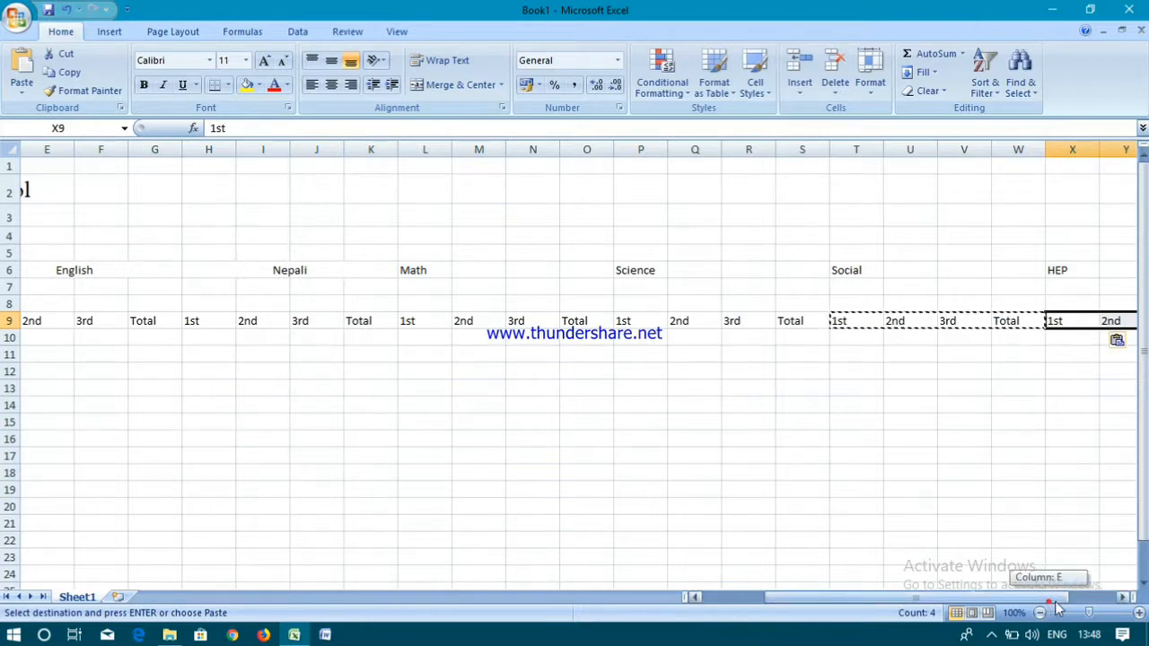
# Enter the subject heading "ACC./Health" in AB6 and copy the HEP term and total labels to AB9:AE9.
pyautogui.moveTo(1060, 600); pyautogui.dragTo(1107, 600)
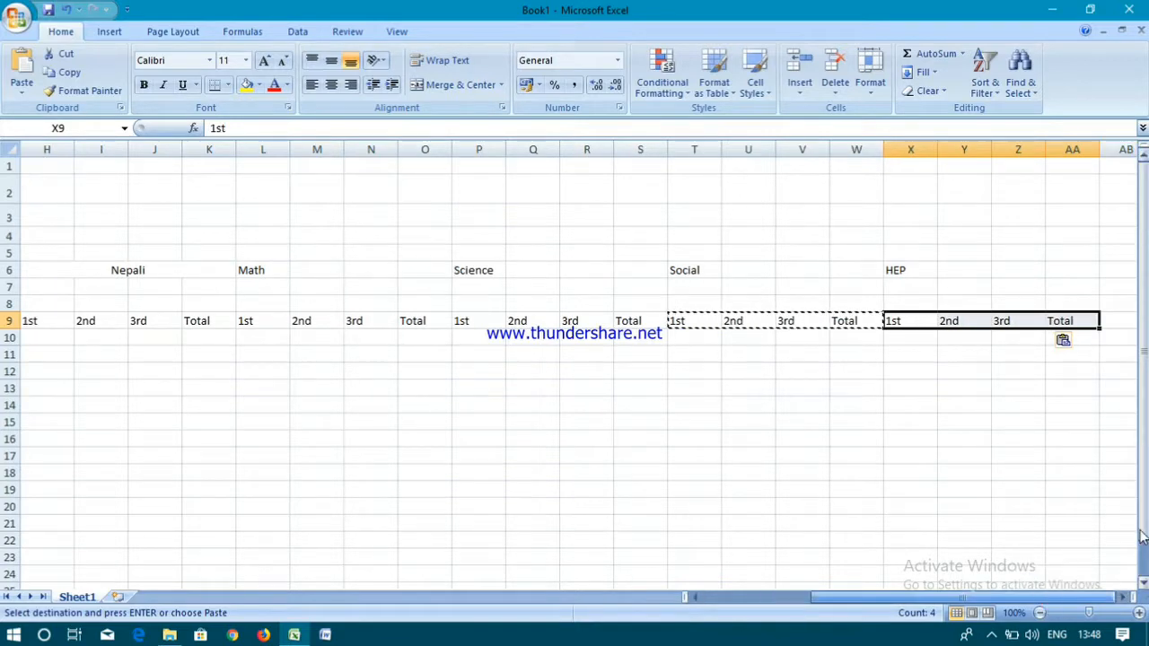
pyautogui.click(1117, 269)
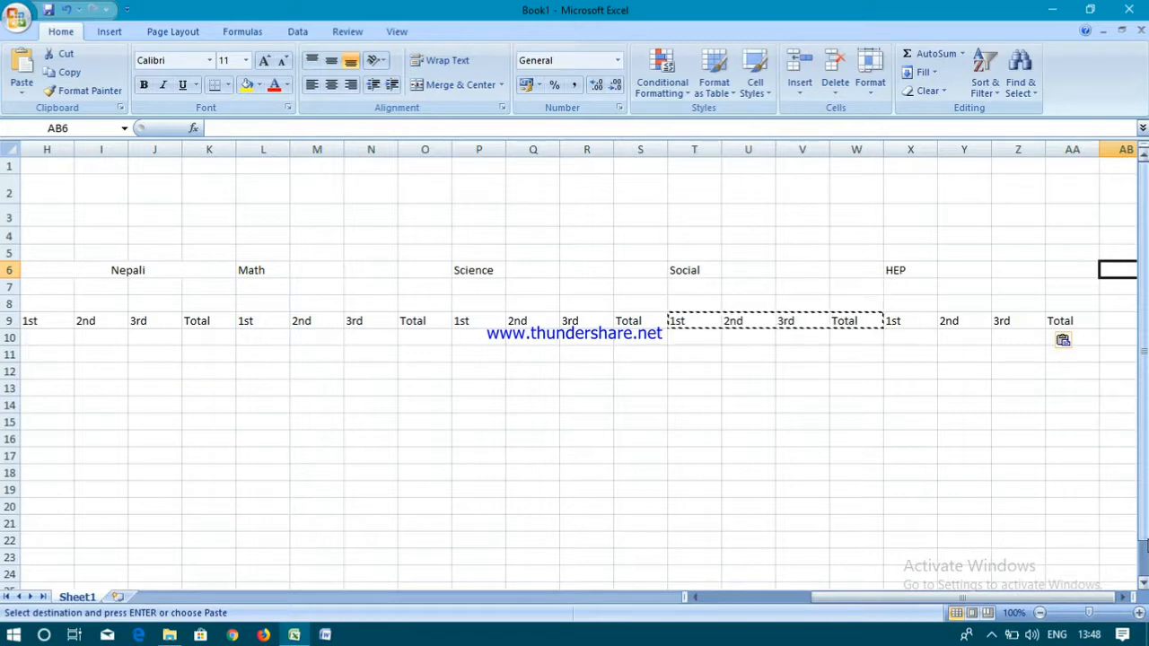
pyautogui.write('ACC./Health')
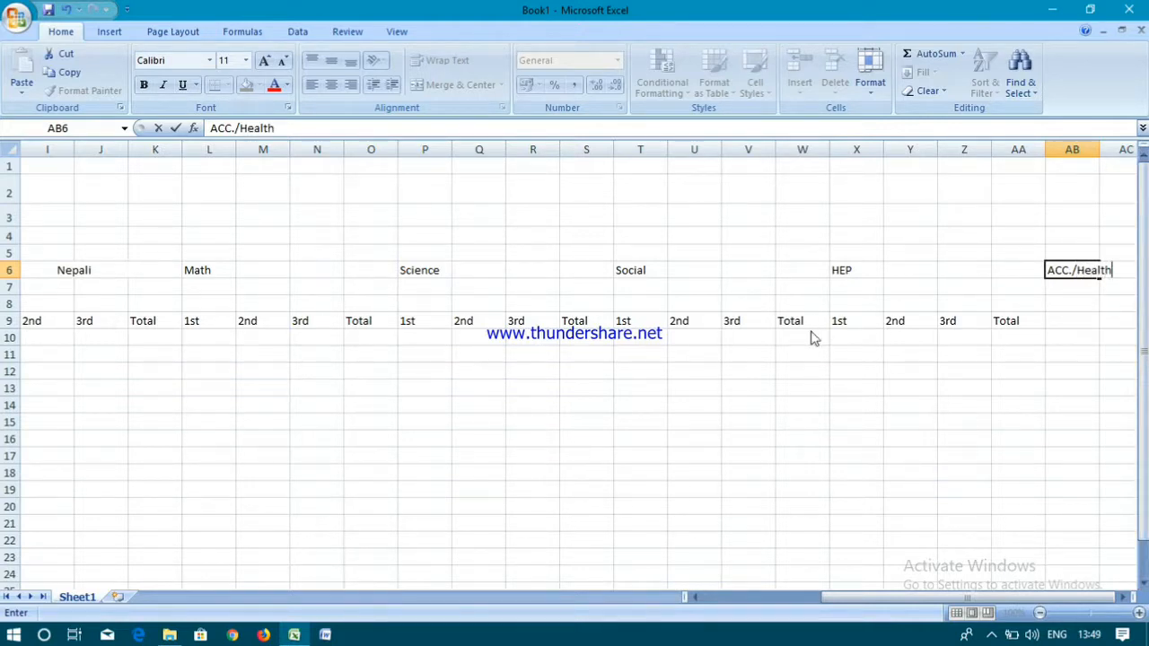
pyautogui.moveTo(841, 319); pyautogui.dragTo(1008, 320)
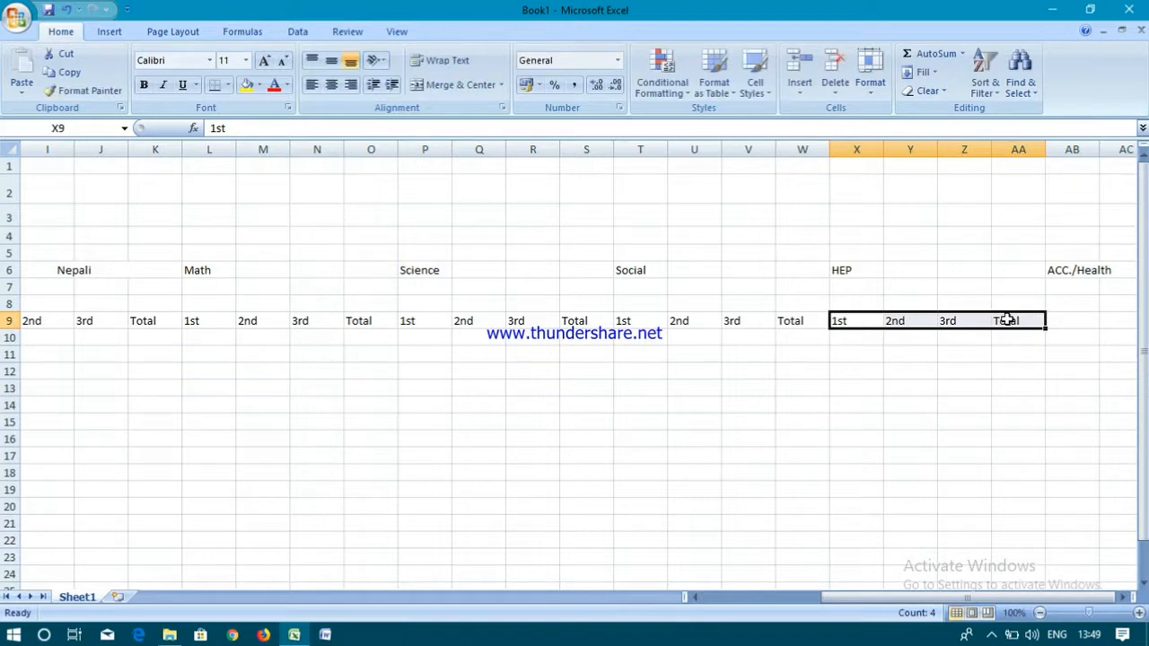
pyautogui.hotkey('ctrl', 'c')
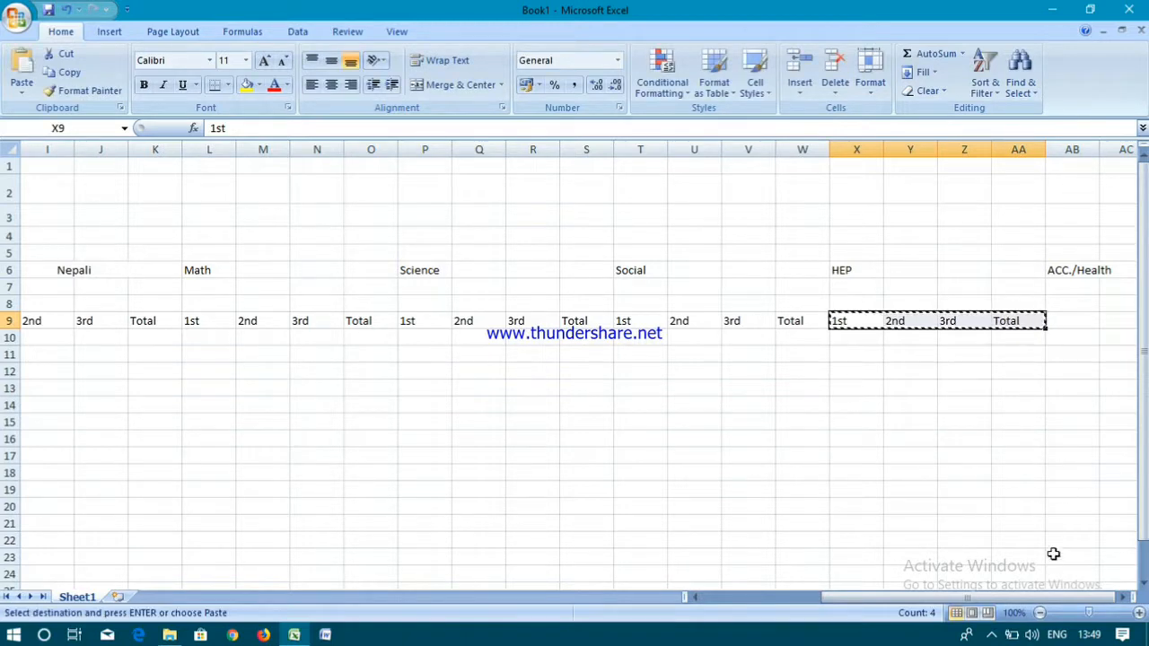
pyautogui.click(1122, 597)
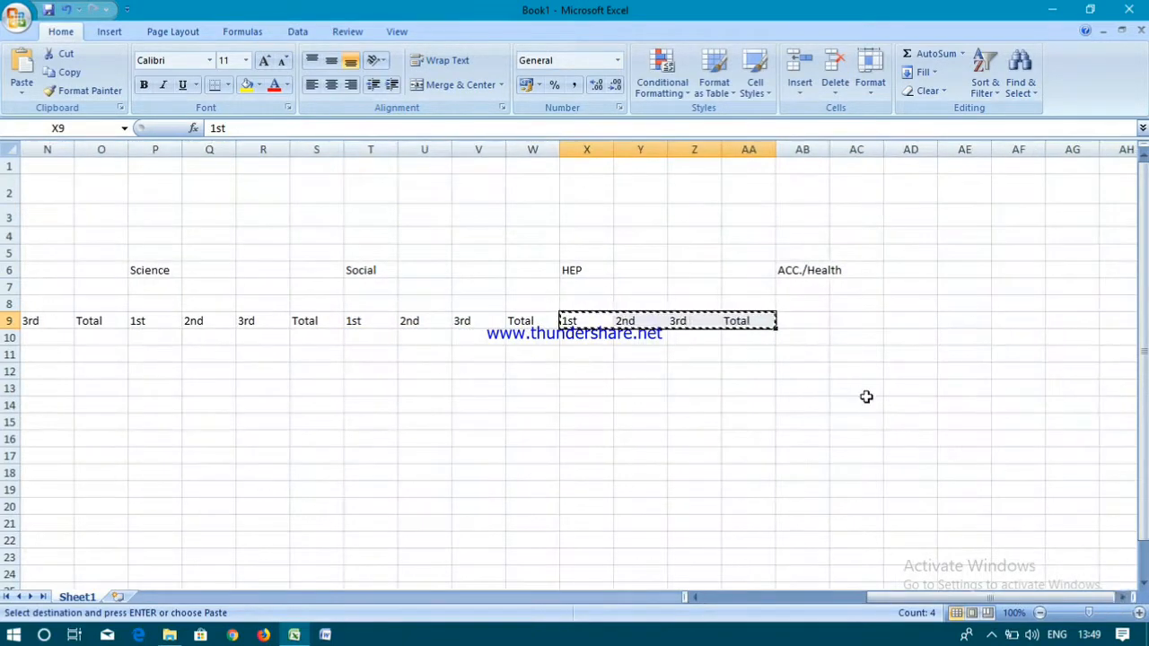
pyautogui.click(806, 323)
pyautogui.hotkey('ctrl', 'v')
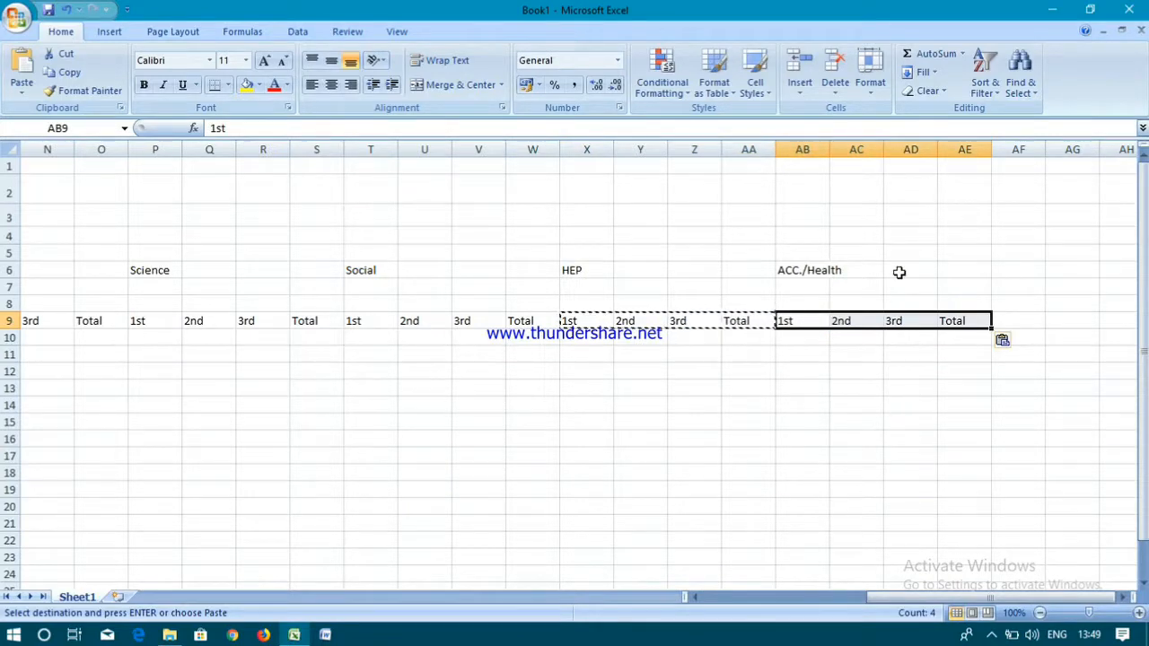
# Enter the subject heading "Eco./Math" in AF6 and copy the ACC./Health term and total labels to AF9:AI9.
pyautogui.click(1003, 269)
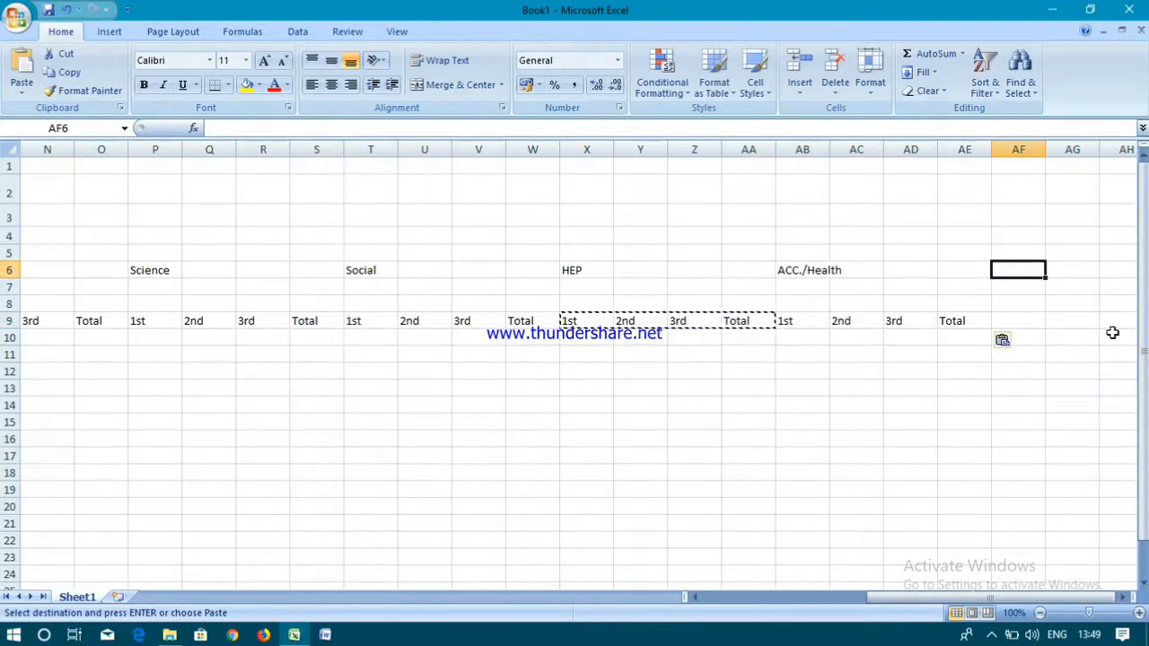
pyautogui.write('Eco')
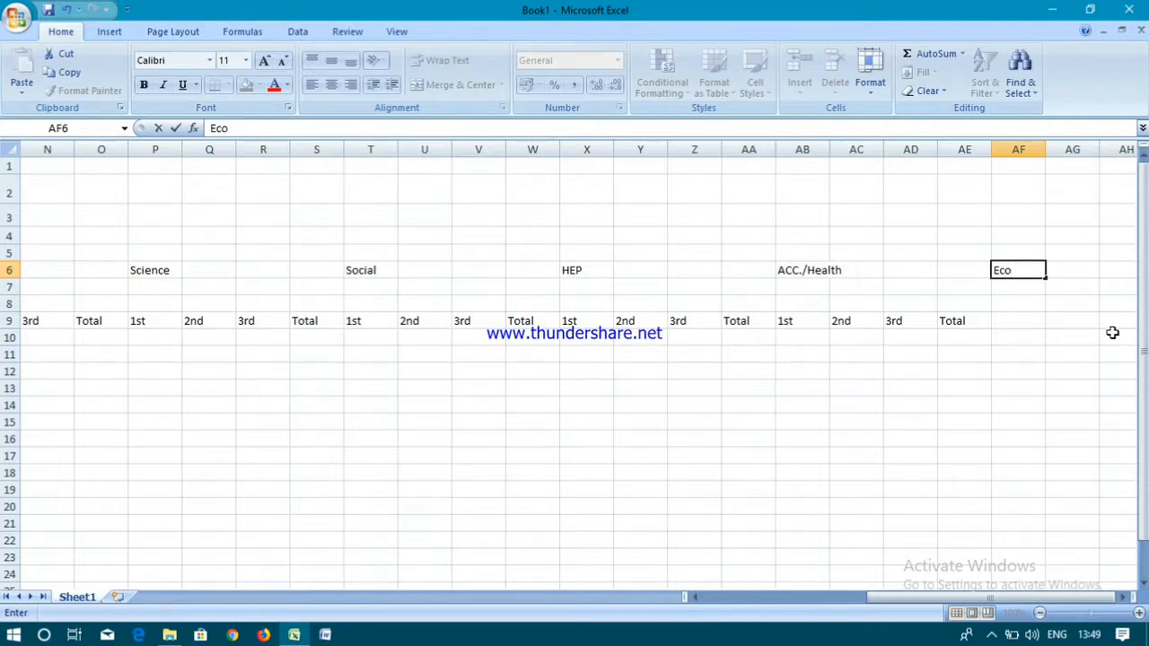
pyautogui.write('./Math')
pyautogui.click(995, 421)
pyautogui.moveTo(789, 326); pyautogui.dragTo(963, 332)
pyautogui.hotkey('ctrl', 'c')
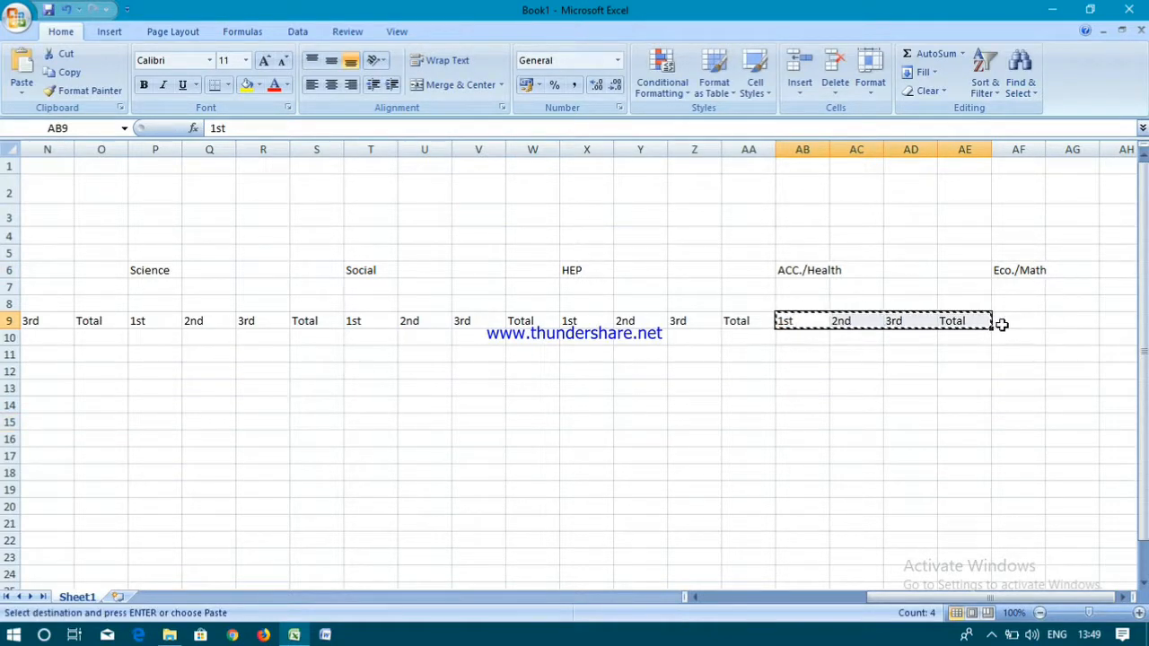
pyautogui.click(1004, 323)
pyautogui.hotkey('ctrl', 'v')
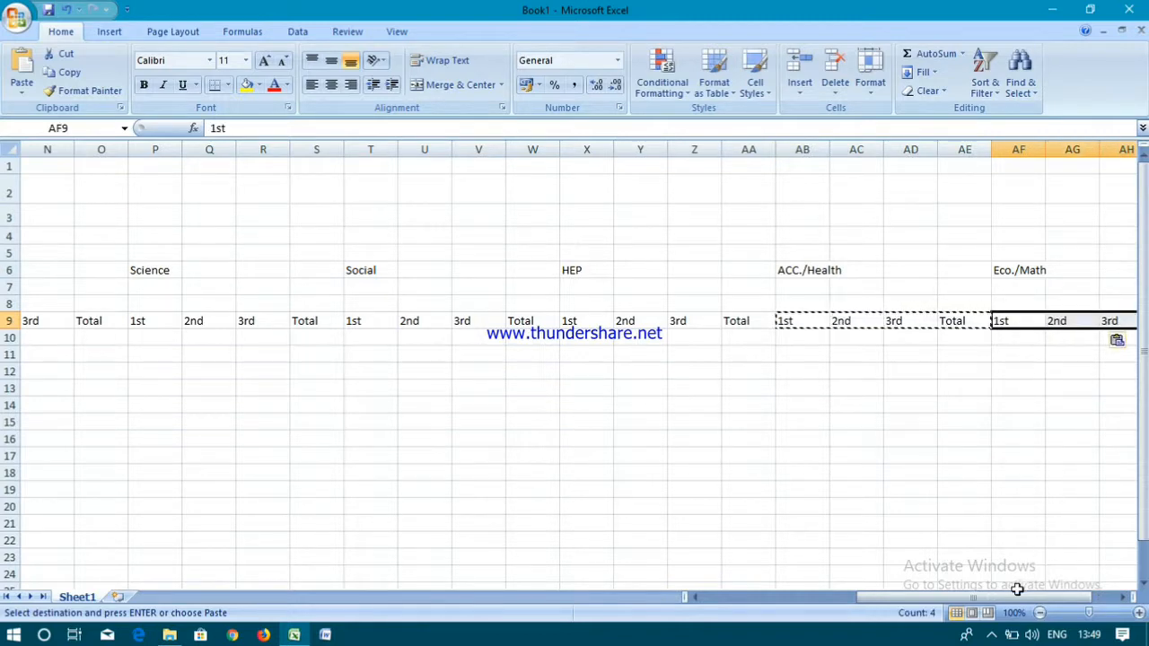
# Enter the heading "Grand Total" in AJ6 and widen column AJ to fit the text.
pyautogui.moveTo(1018, 597); pyautogui.dragTo(1039, 596)
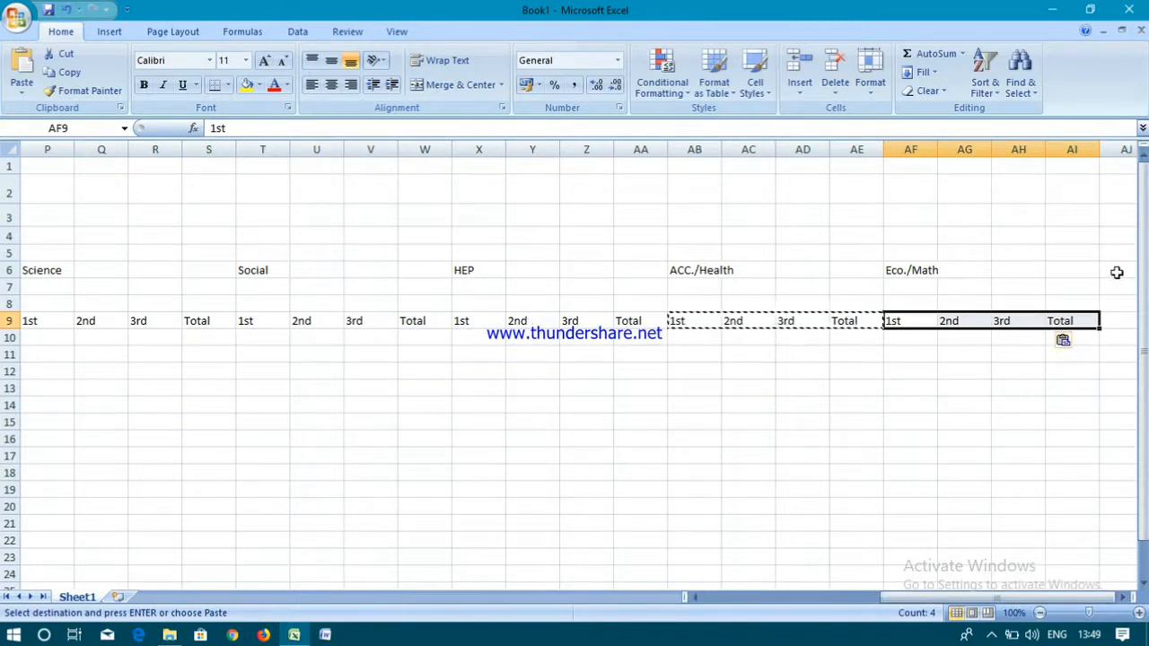
pyautogui.click(1117, 272)
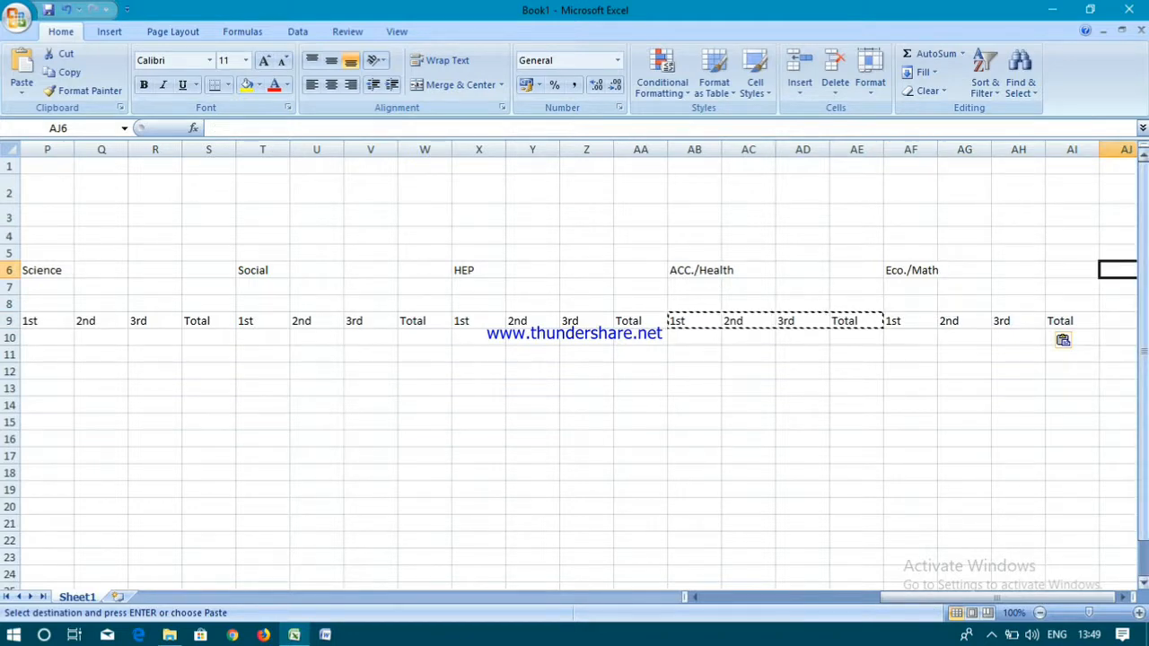
pyautogui.write('Grand To')
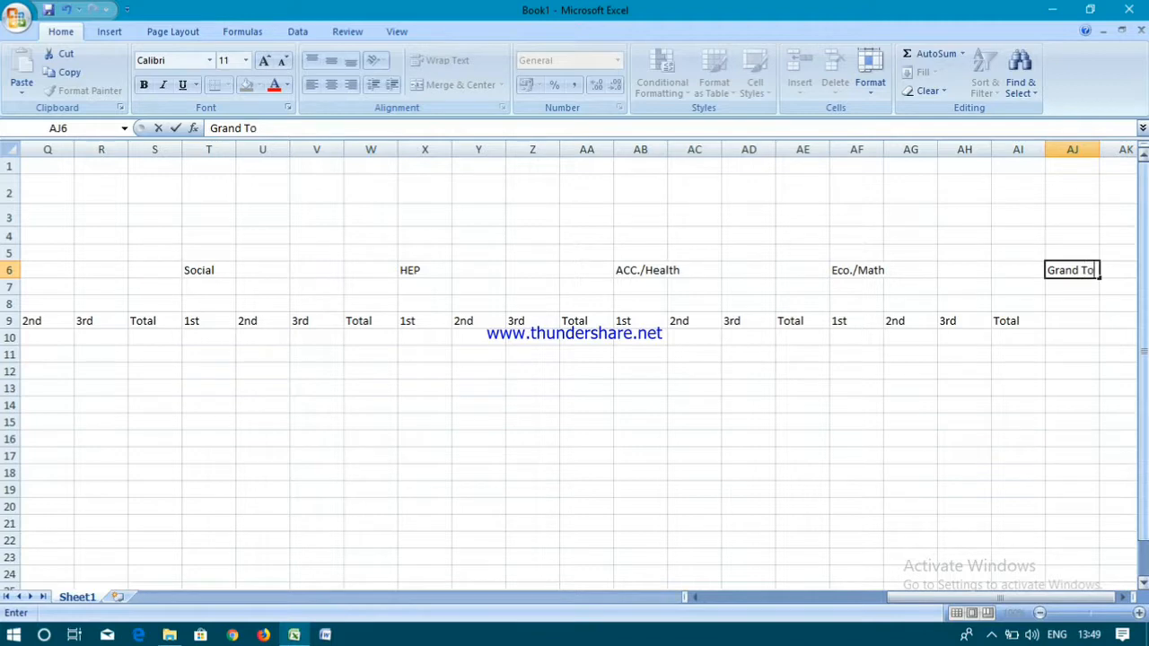
pyautogui.write('tal')
pyautogui.press('Tab')
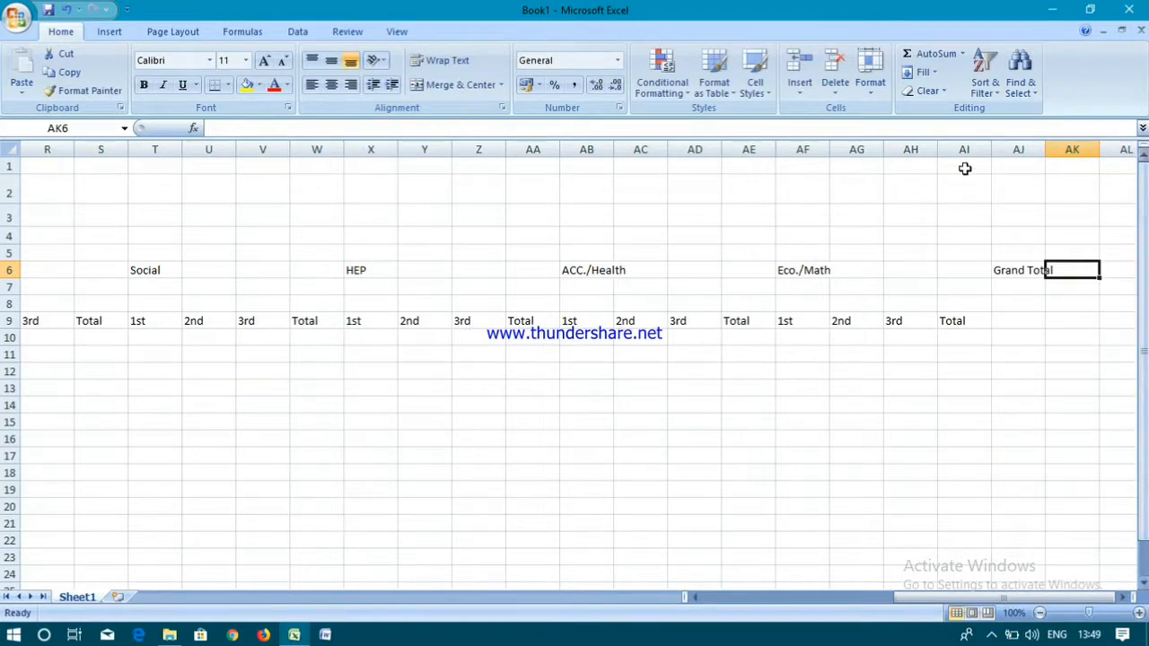
pyautogui.click(1052, 149)
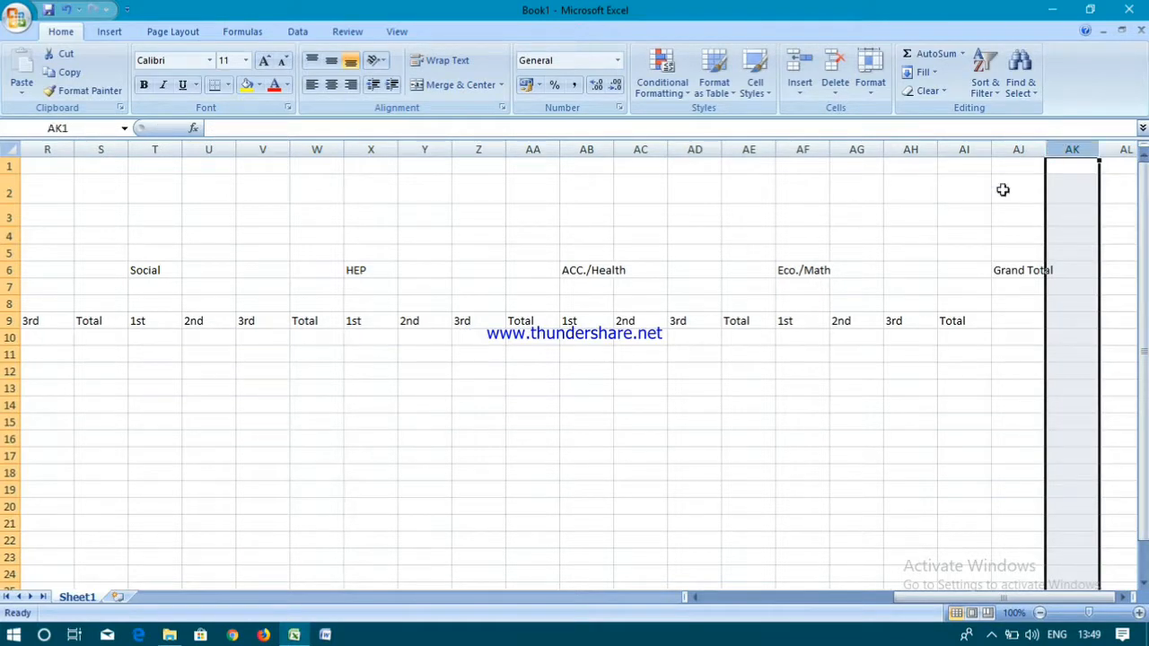
pyautogui.click(1018, 190)
pyautogui.moveTo(1043, 156); pyautogui.dragTo(1077, 151)
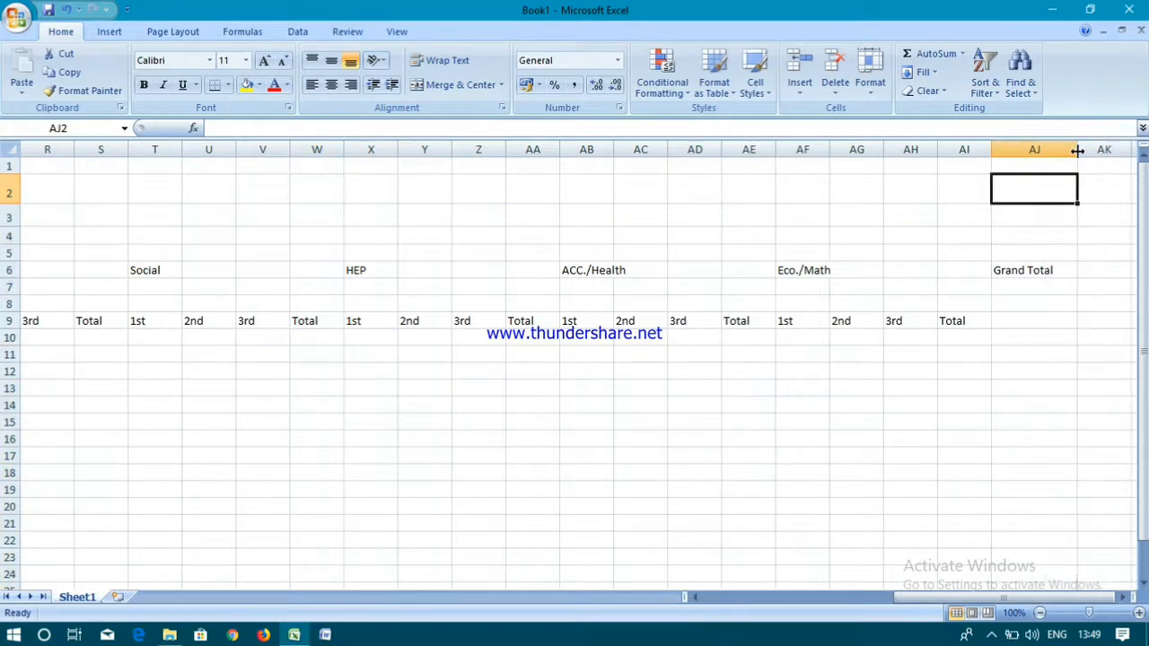
# Enter the heading "Result" in AK6, beside the Grand Total heading.
pyautogui.click(1097, 271)
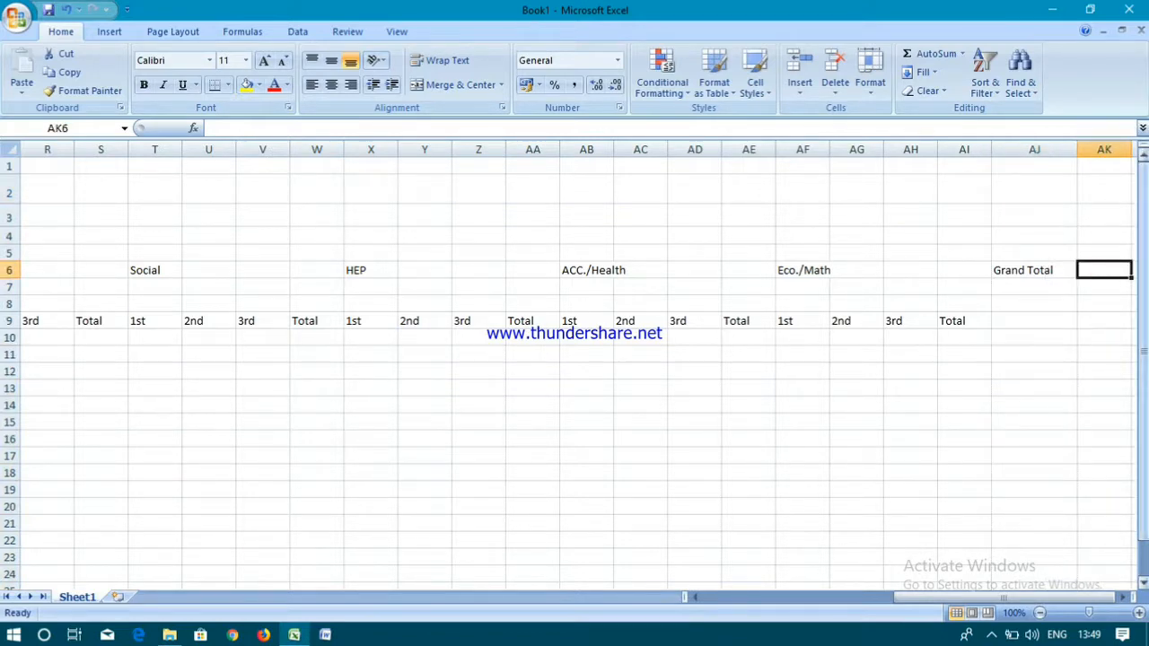
pyautogui.write('Result')
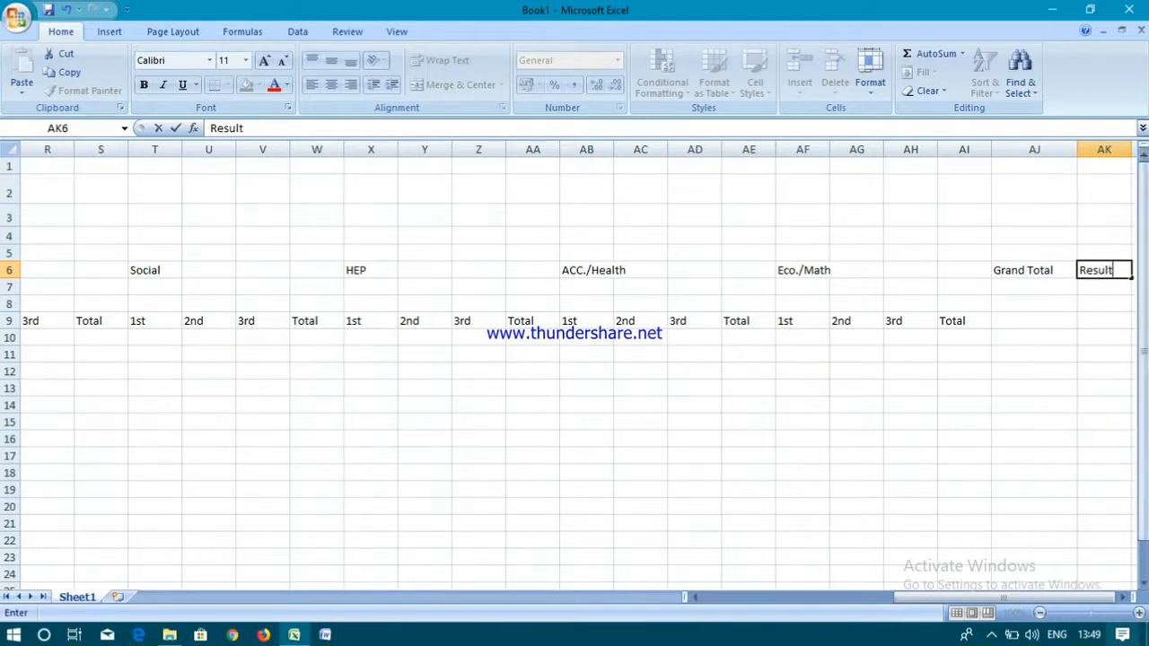
pyautogui.press('Tab')
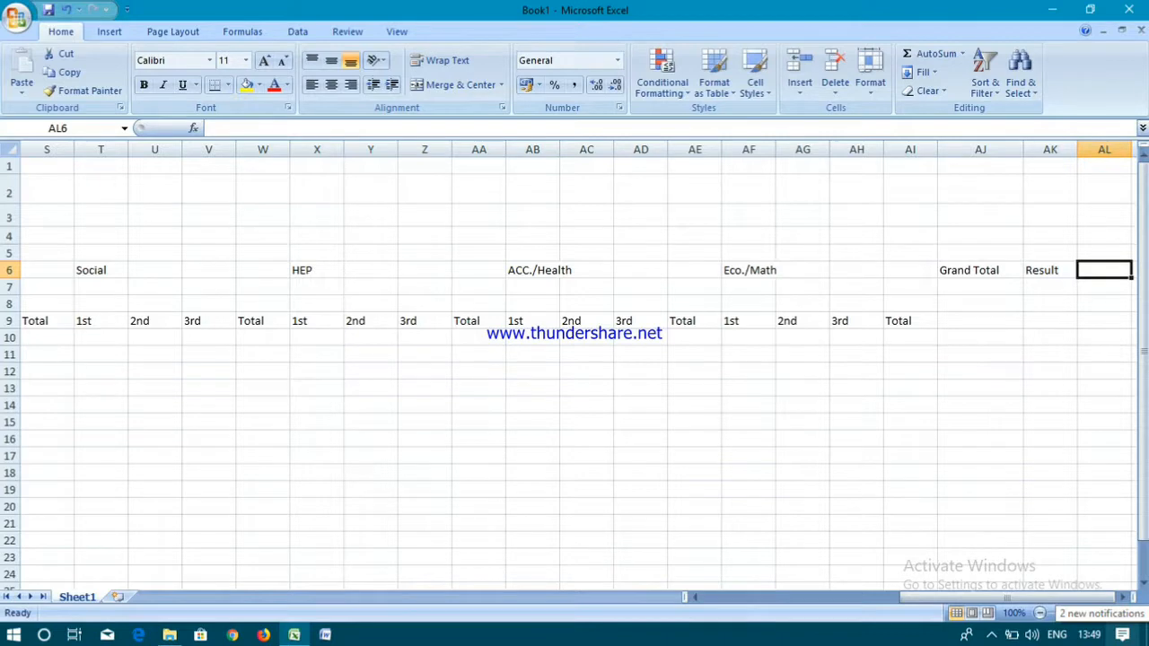
# Enter the heading "Percentage" in AL6 and widen column AL to fit the text.
pyautogui.write('Per')
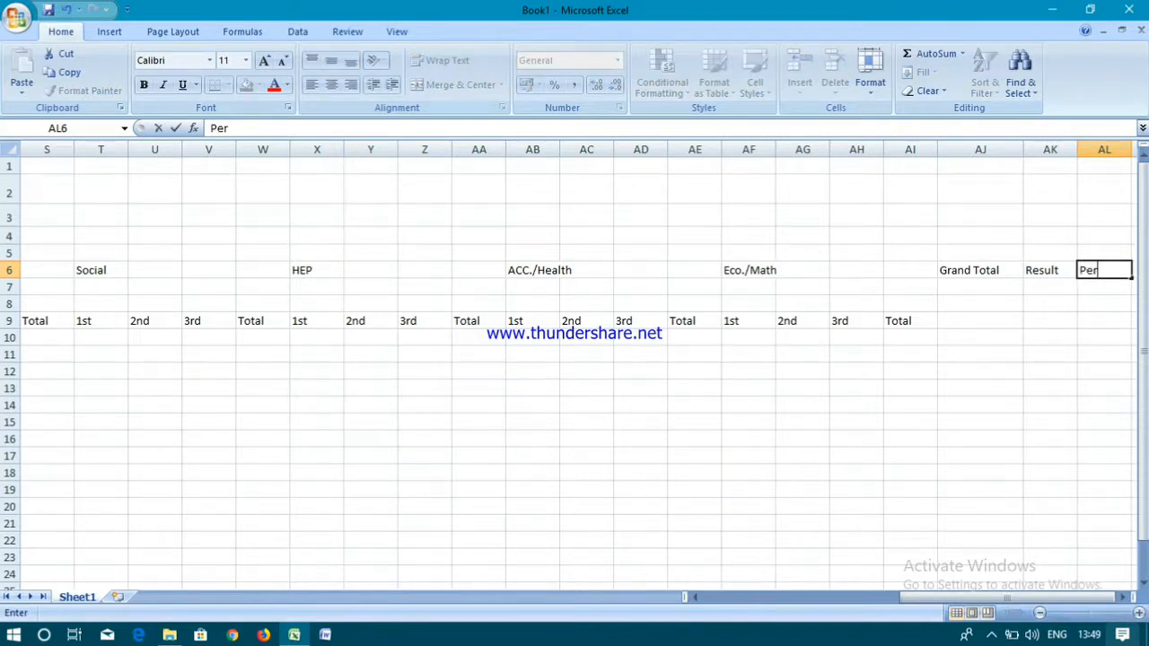
pyautogui.write('centage')
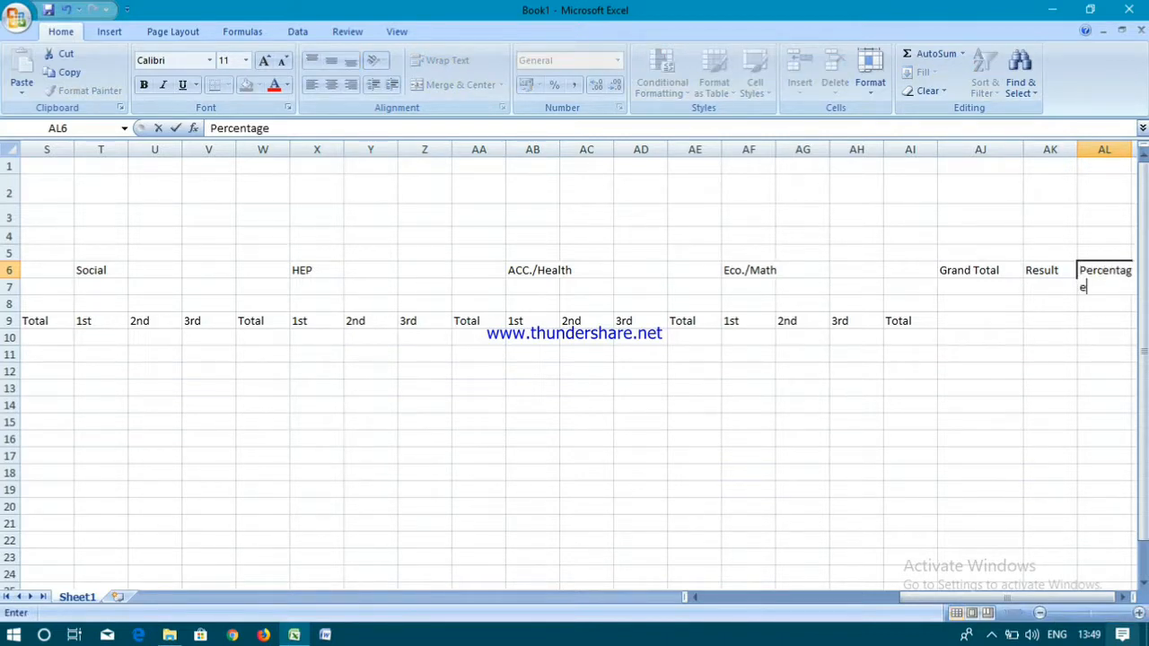
pyautogui.press('Tab')
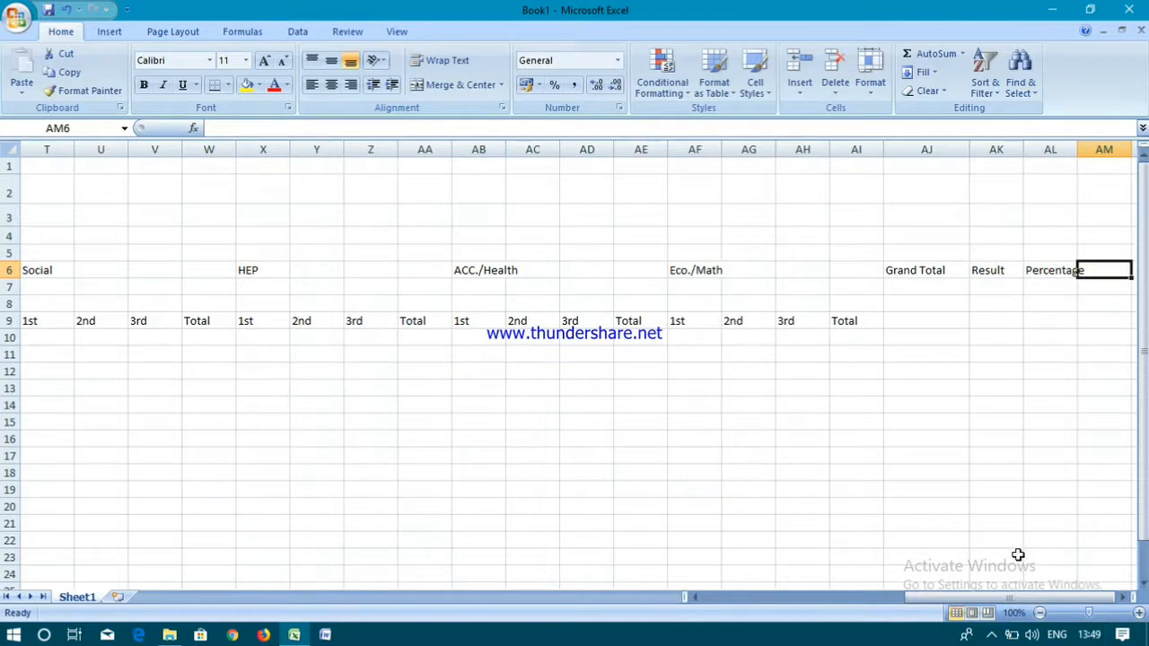
pyautogui.moveTo(1080, 153); pyautogui.dragTo(1097, 152)
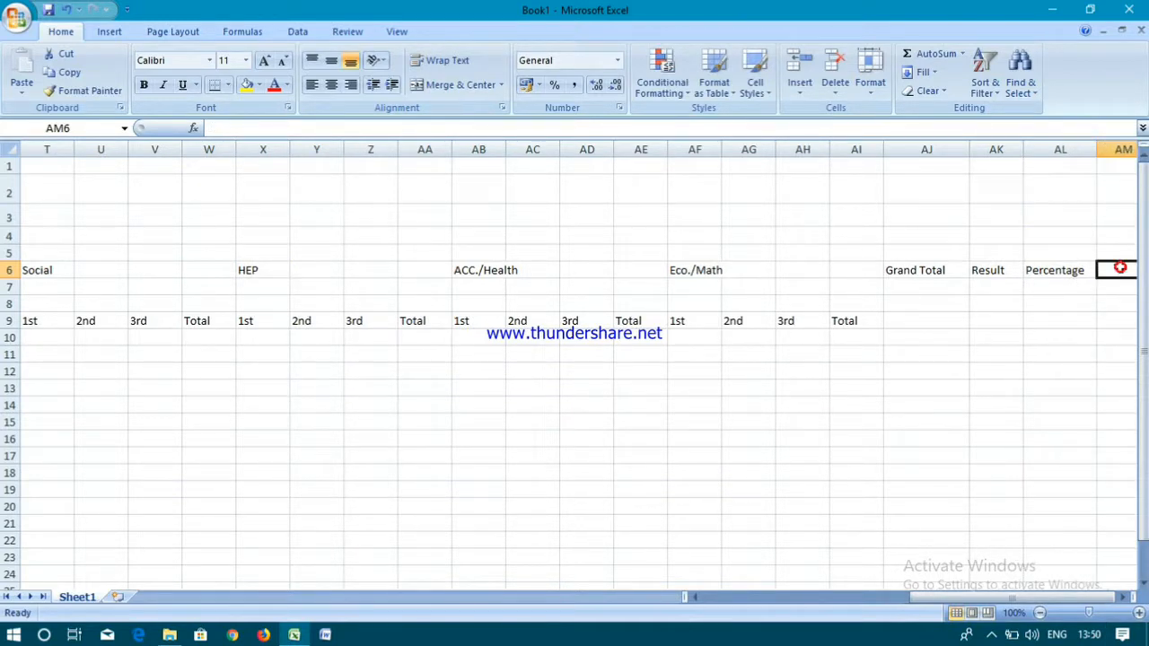
# Enter the headings "Division" in AM6 and "Position" in AN6.
pyautogui.write('Divisio')
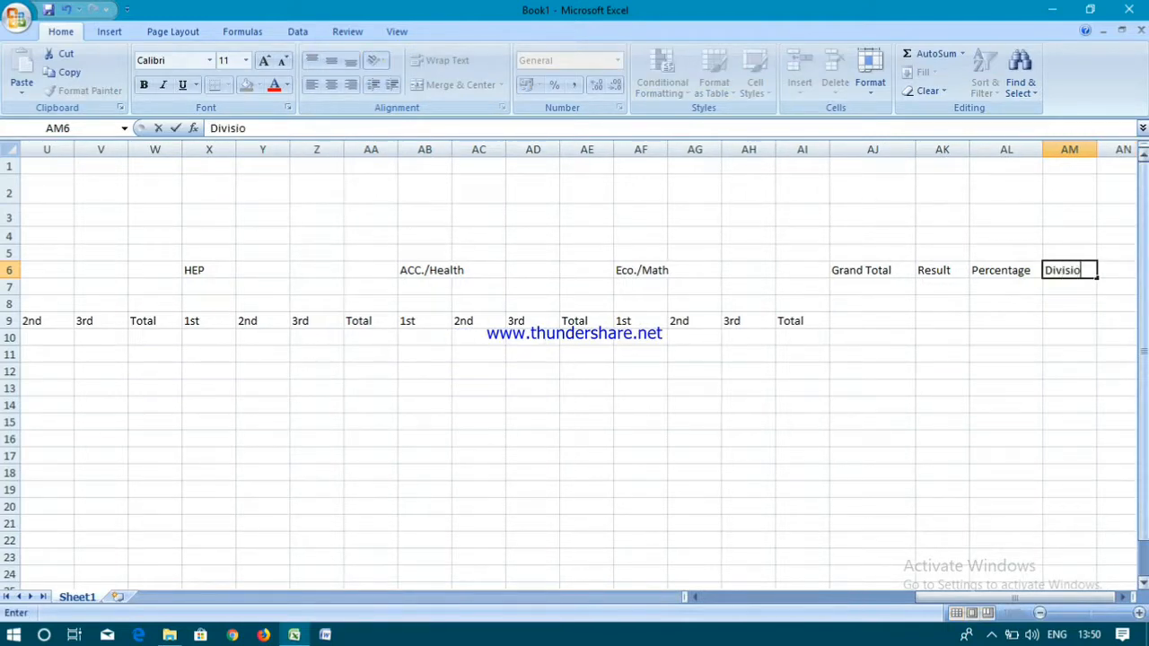
pyautogui.write('n')
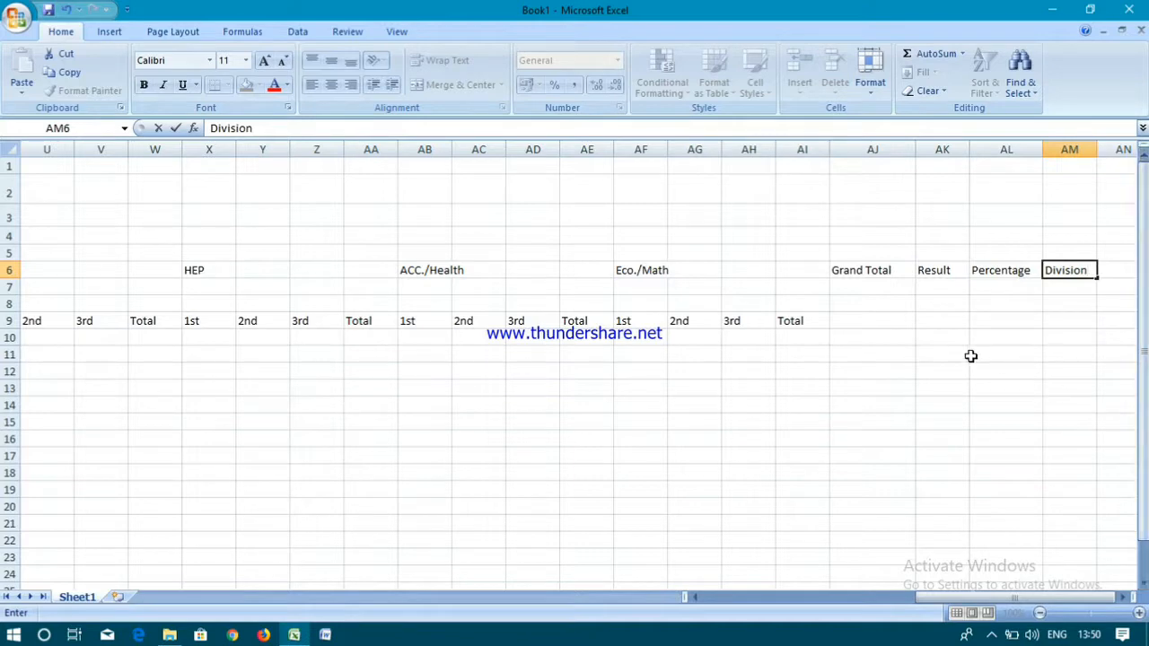
pyautogui.click(979, 354)
pyautogui.click(1112, 273)
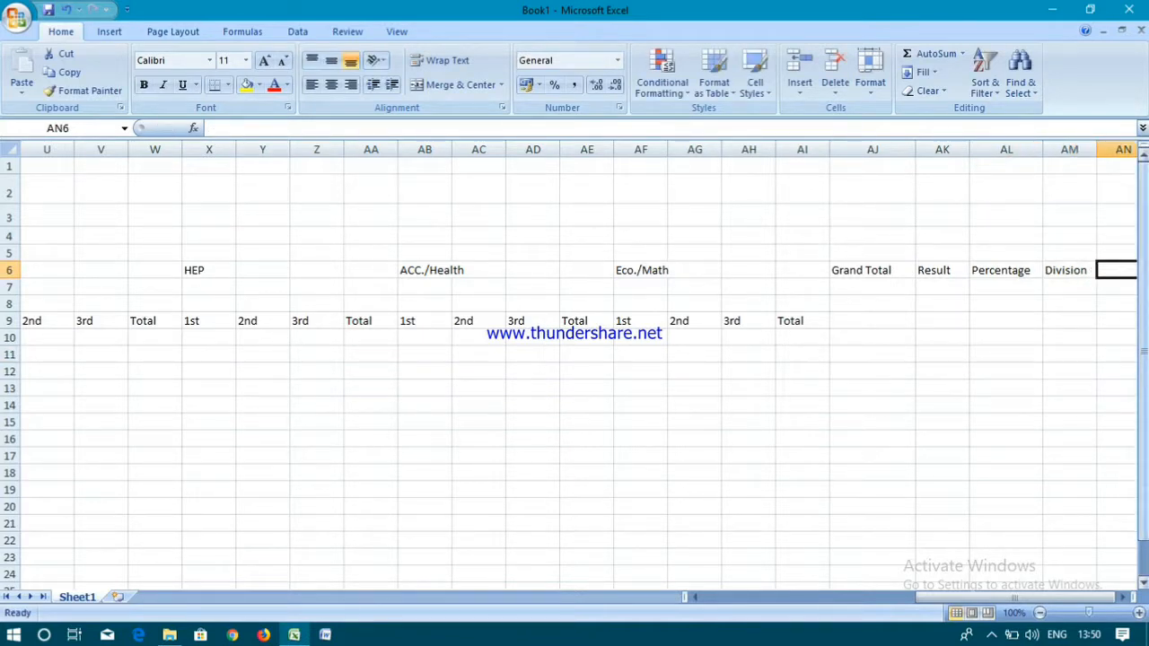
pyautogui.write('Positio')
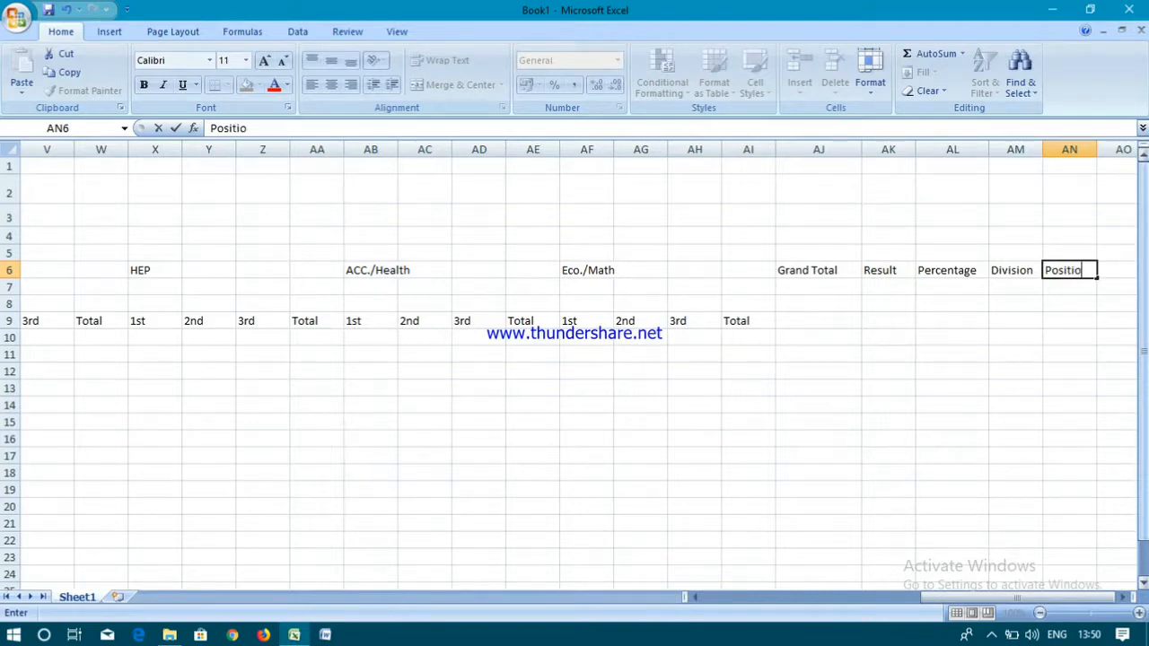
pyautogui.write('n')
pyautogui.click(889, 404)
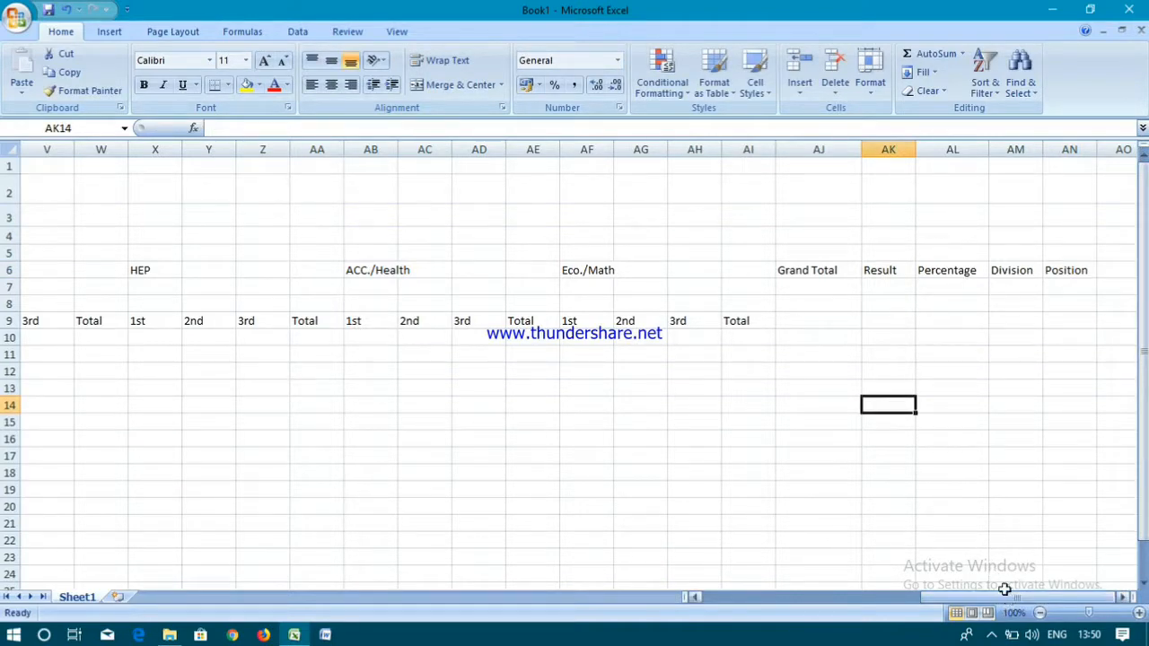
# Merge and center the Math, Science and Social headings in row 6, each across its own four term and total columns.
pyautogui.moveTo(1004, 589); pyautogui.dragTo(784, 614)
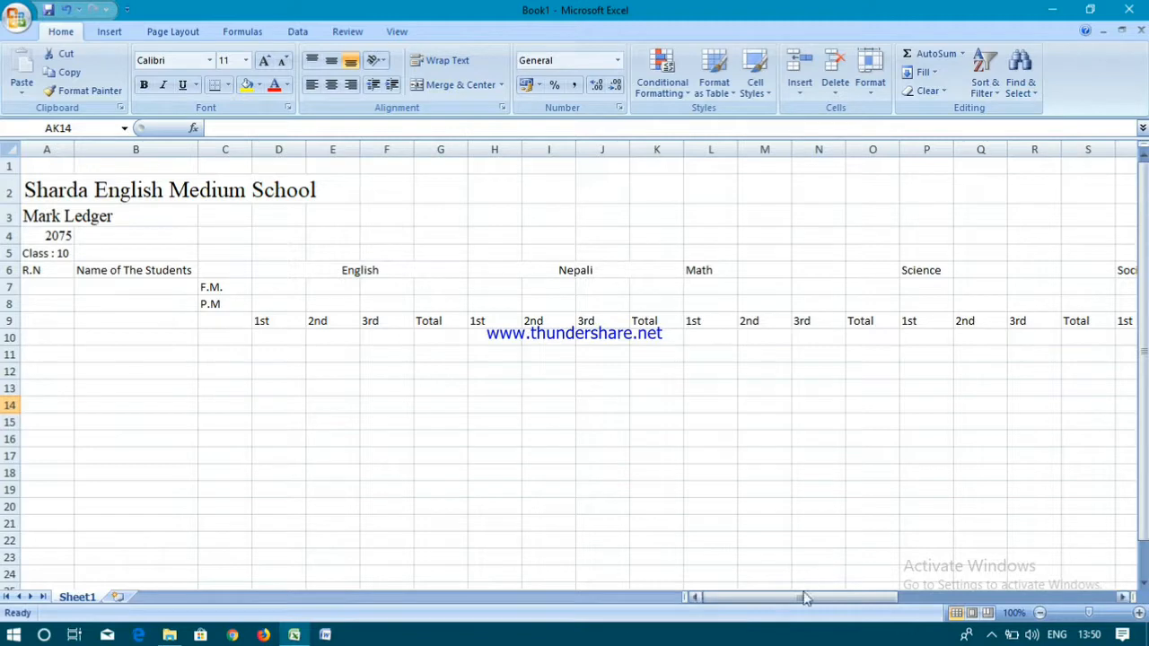
pyautogui.moveTo(803, 599); pyautogui.dragTo(855, 599)
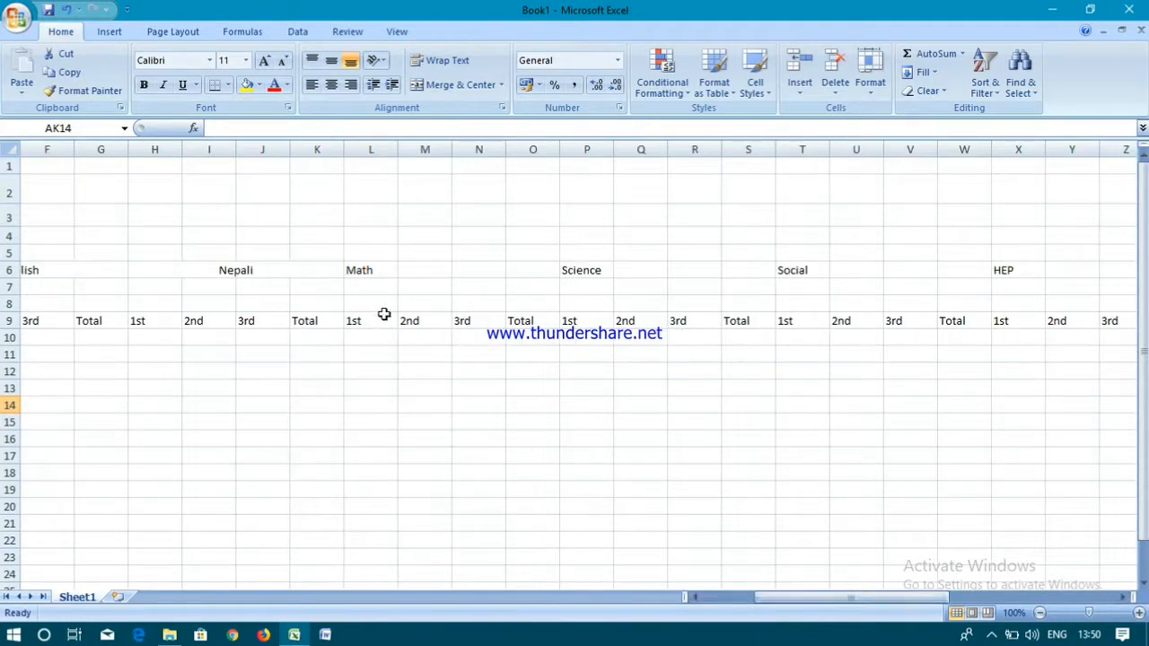
pyautogui.moveTo(376, 275); pyautogui.dragTo(953, 272)
pyautogui.click(458, 84)
pyautogui.click(462, 85)
pyautogui.click(419, 82)
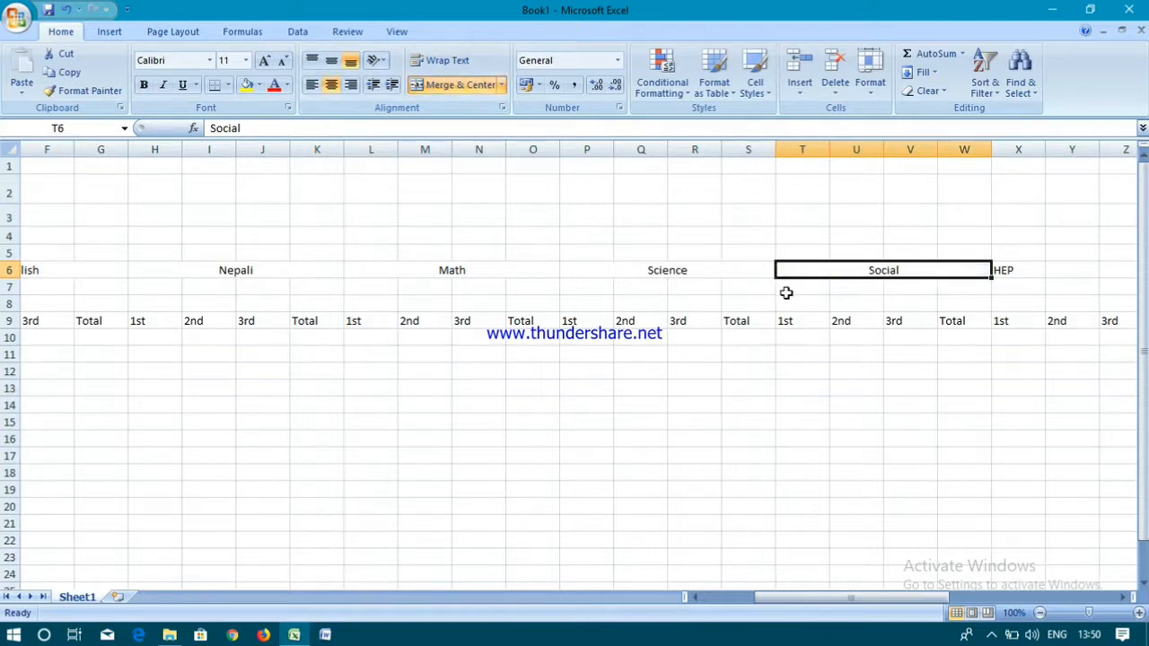
# Merge and center the HEP, ACC./Health and Eco./Math headings in row 6, each across its own four term and total columns.
pyautogui.click(1040, 274)
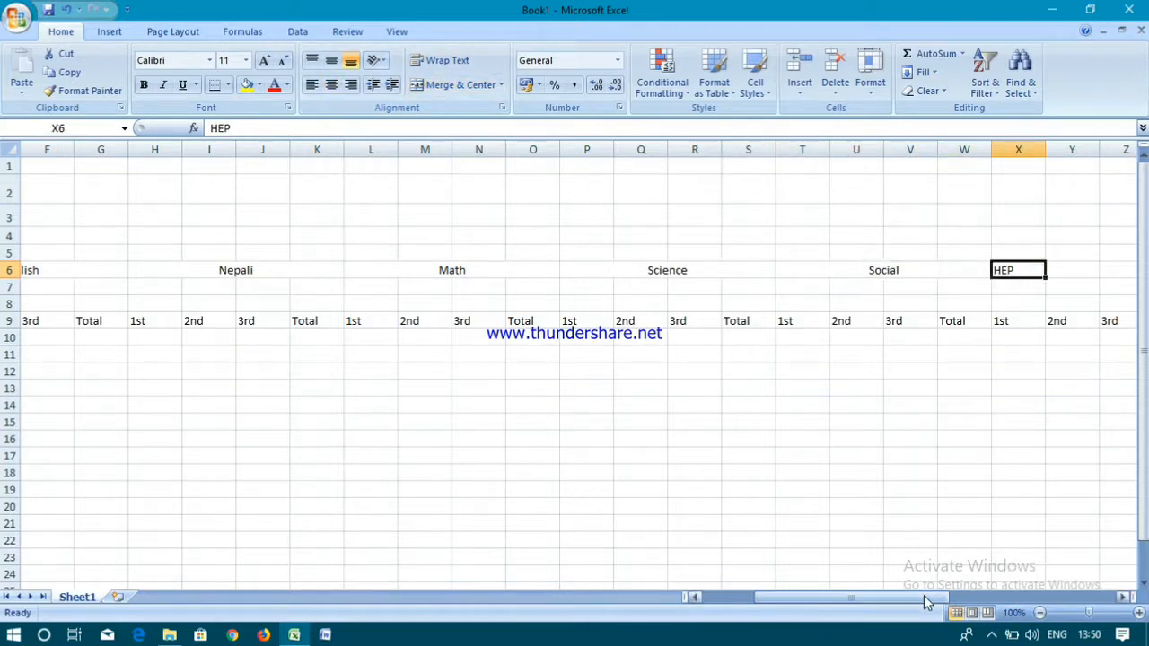
pyautogui.moveTo(924, 595); pyautogui.dragTo(1000, 599)
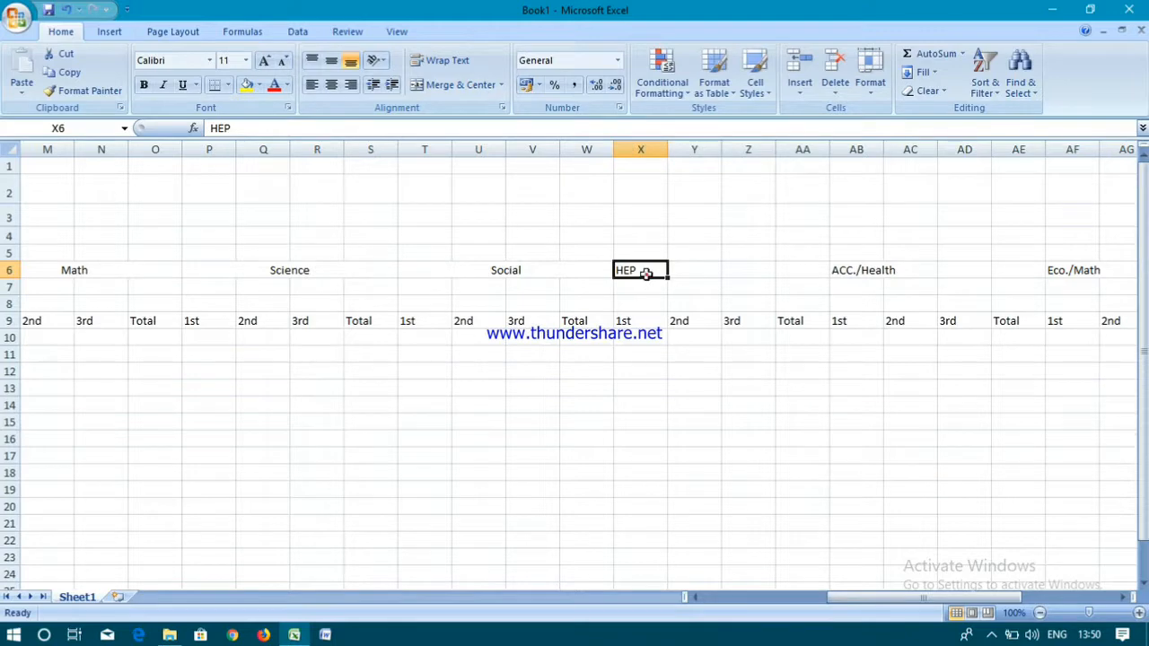
pyautogui.moveTo(646, 274); pyautogui.dragTo(778, 272)
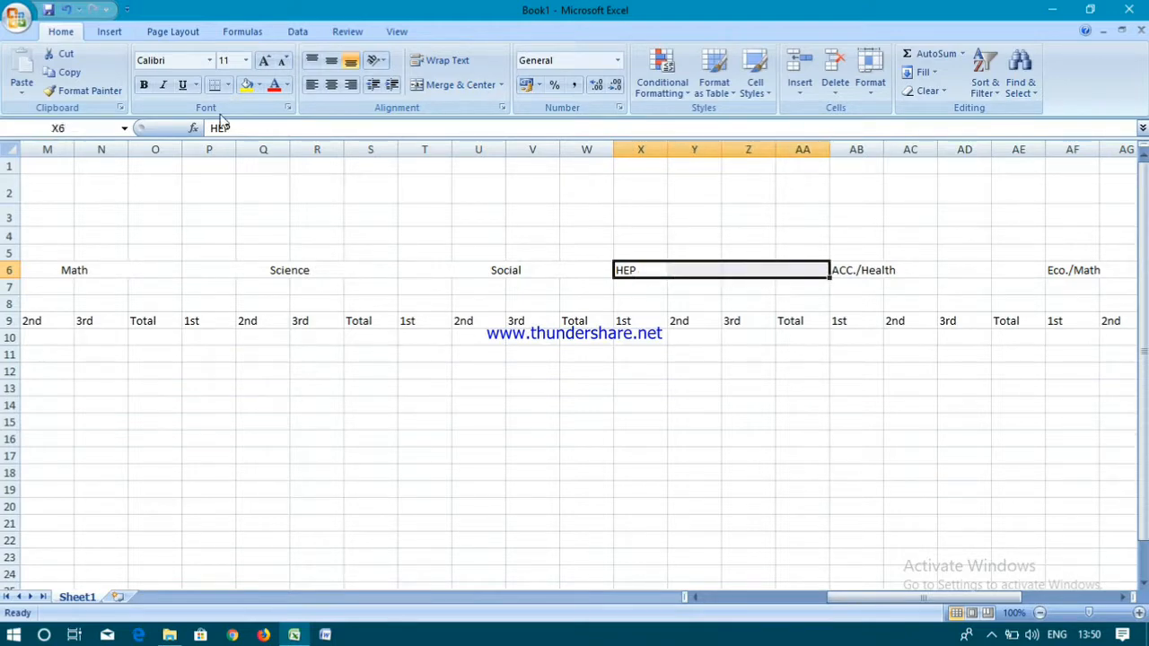
pyautogui.click(458, 90)
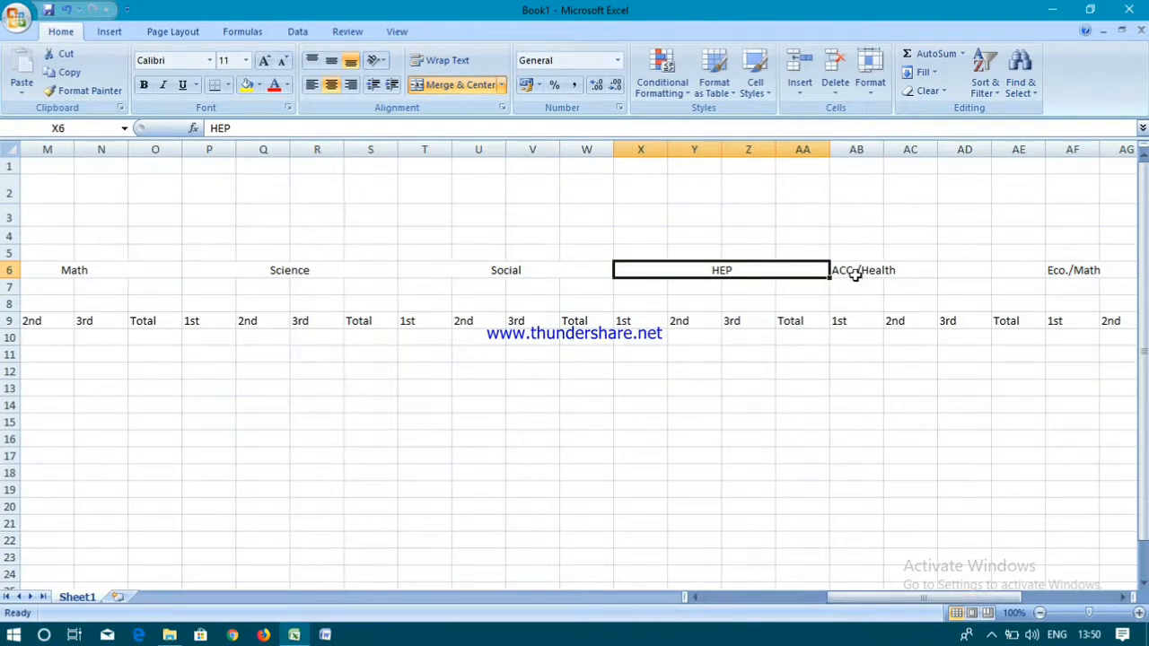
pyautogui.moveTo(856, 274); pyautogui.dragTo(990, 272)
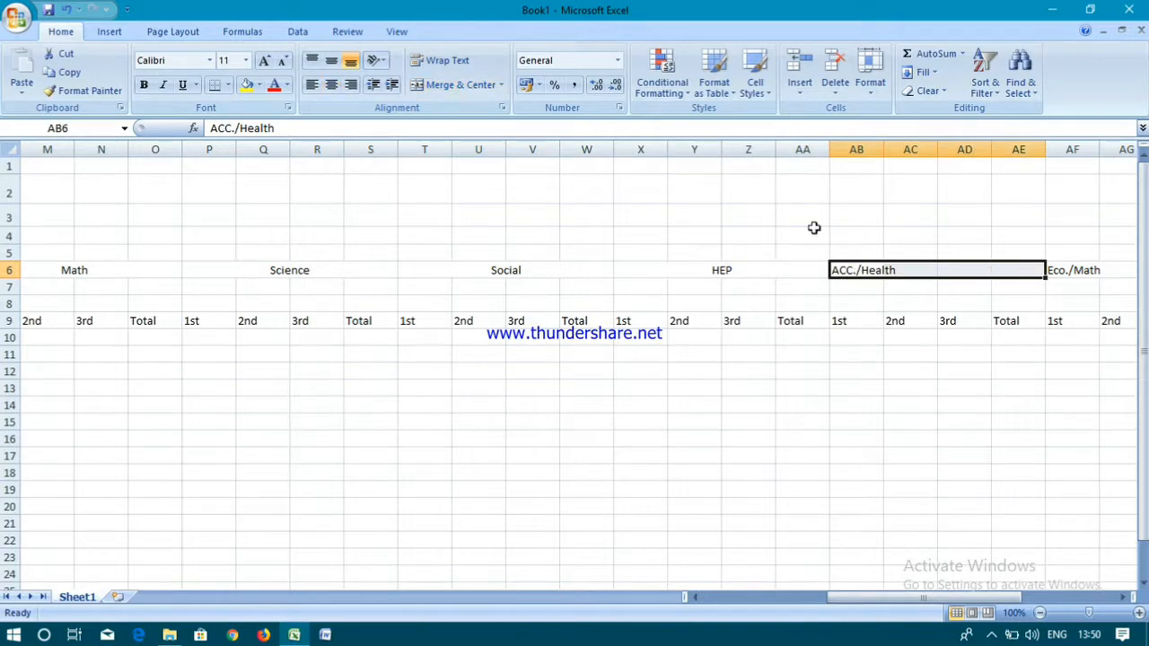
pyautogui.click(440, 86)
pyautogui.moveTo(892, 596); pyautogui.dragTo(961, 592)
pyautogui.moveTo(747, 270); pyautogui.dragTo(882, 275)
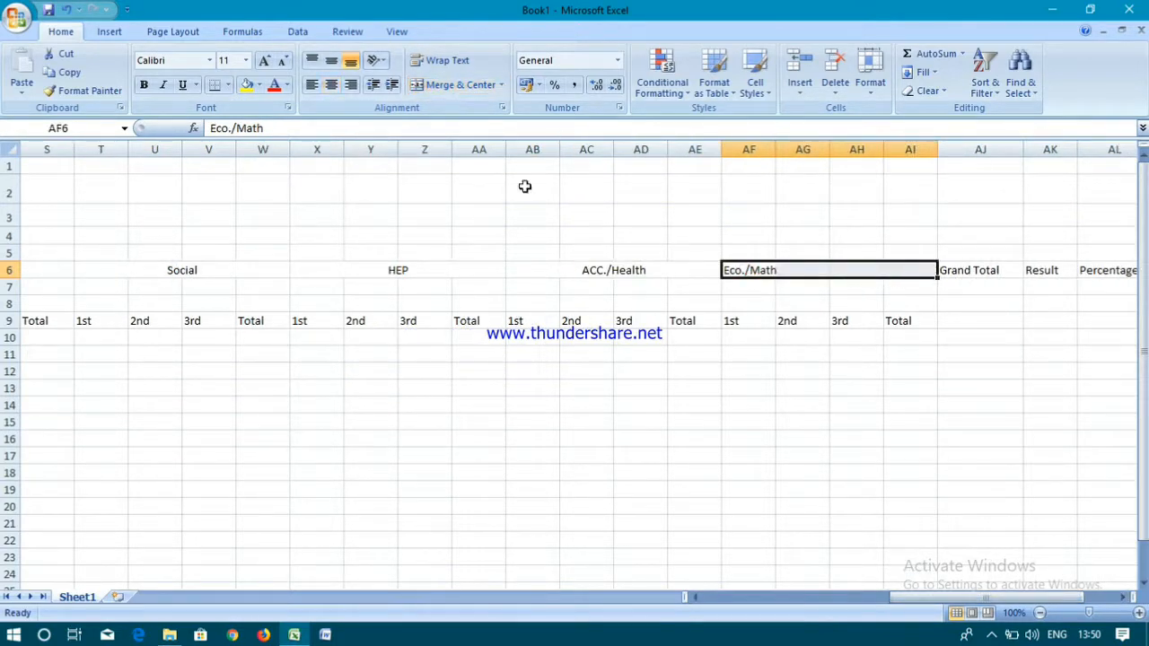
pyautogui.click(458, 85)
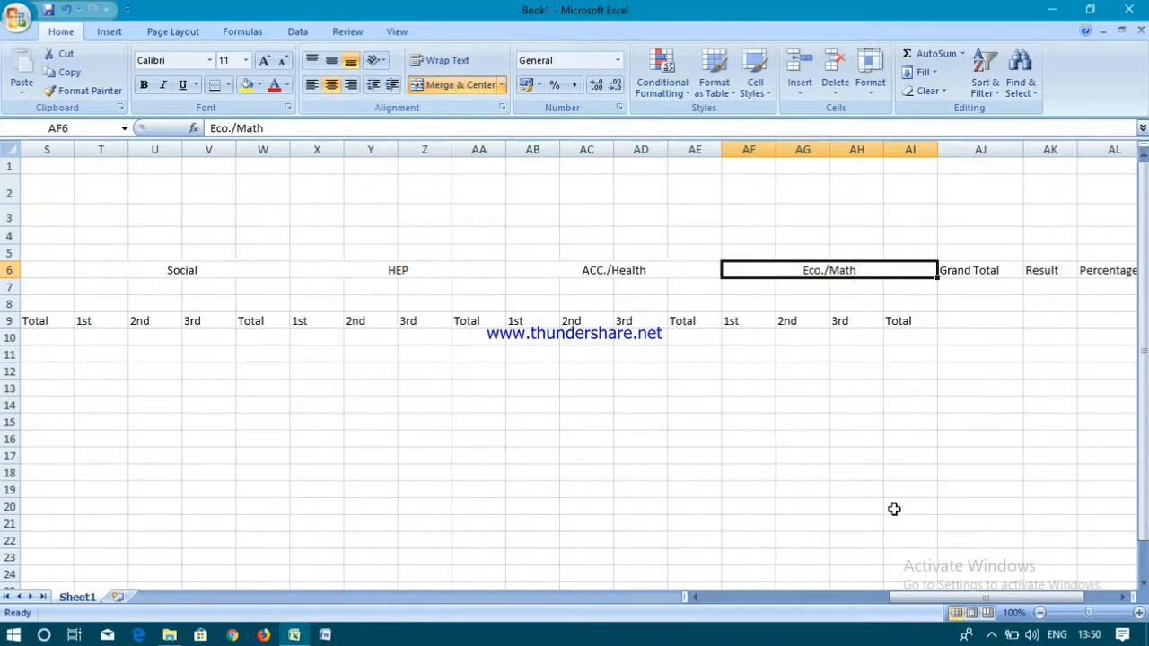
# Merge and center the Grand Total, Result and Percentage headings, each down rows 6 to 9 of its own column.
pyautogui.moveTo(896, 597); pyautogui.dragTo(925, 600)
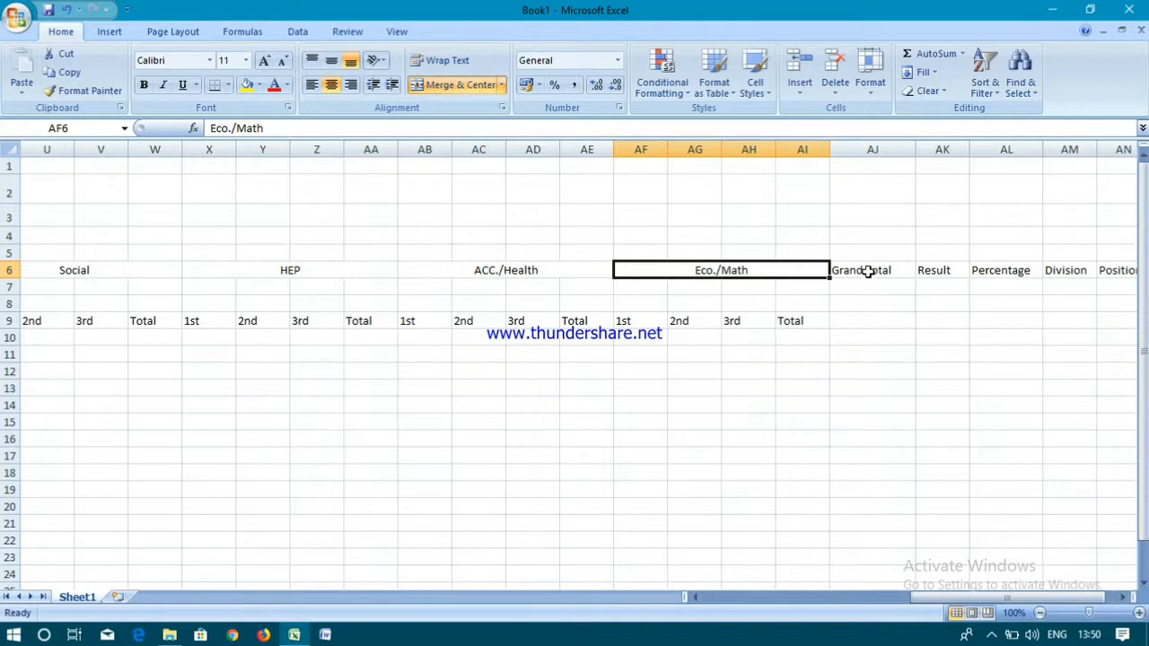
pyautogui.moveTo(868, 272); pyautogui.dragTo(872, 320)
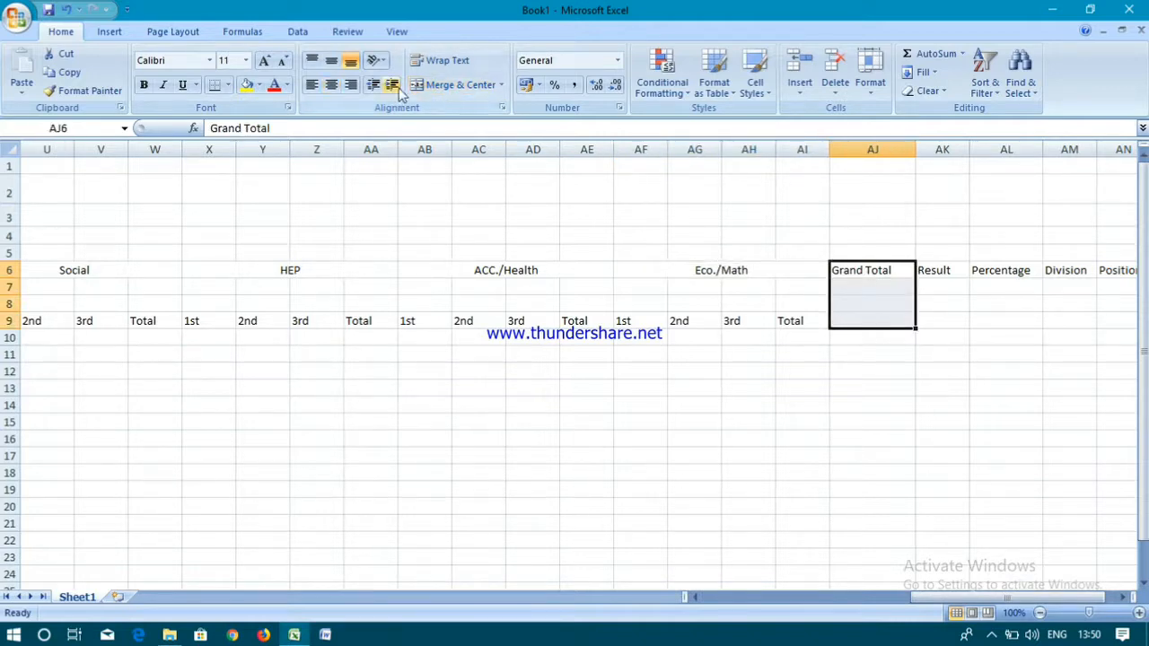
pyautogui.click(446, 84)
pyautogui.moveTo(934, 274); pyautogui.dragTo(942, 321)
pyautogui.click(458, 85)
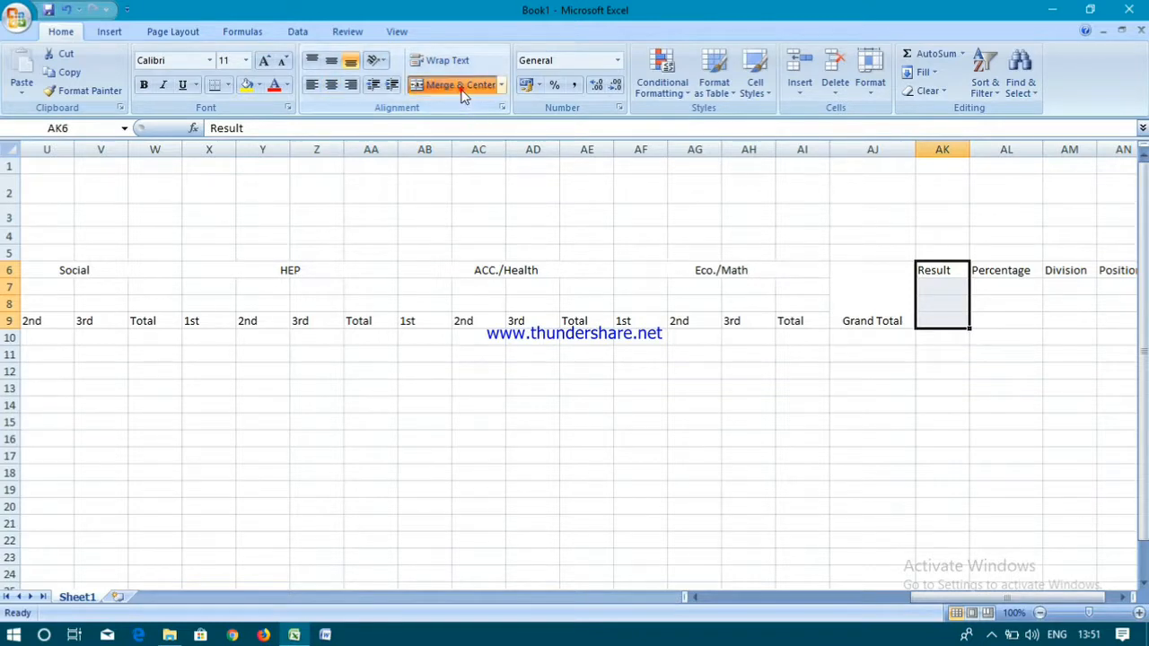
pyautogui.moveTo(1009, 274); pyautogui.dragTo(1016, 321)
pyautogui.click(459, 87)
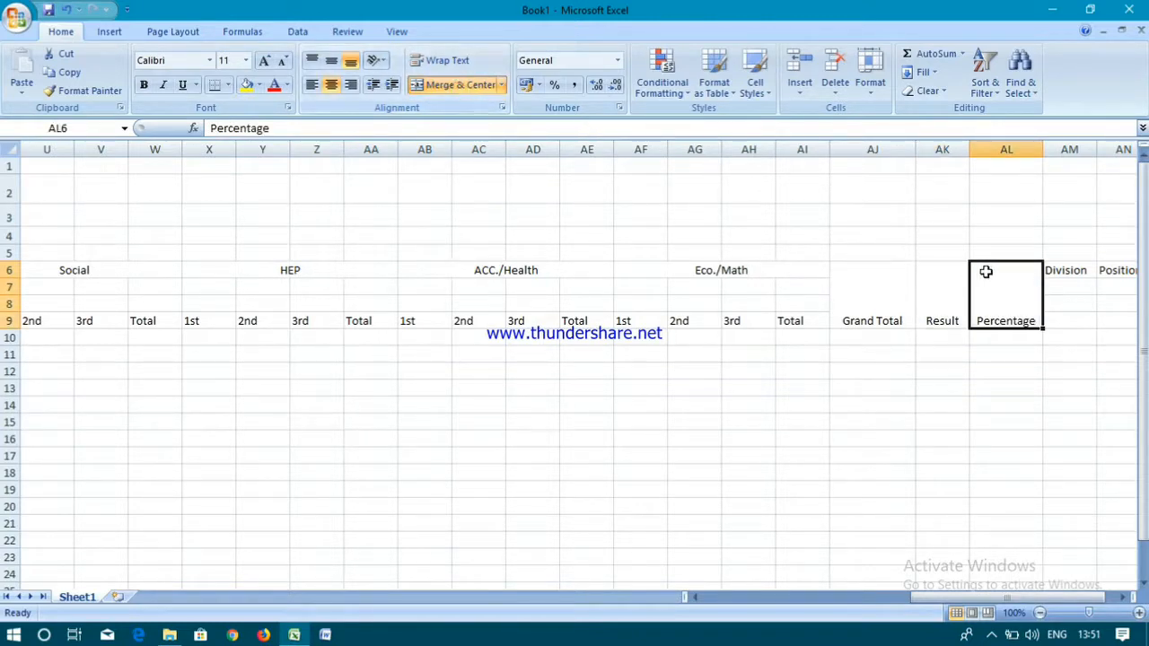
# Merge and center the Division and Position headings, each down rows 6 to 9 of its own column.
pyautogui.moveTo(1052, 270); pyautogui.dragTo(1057, 320)
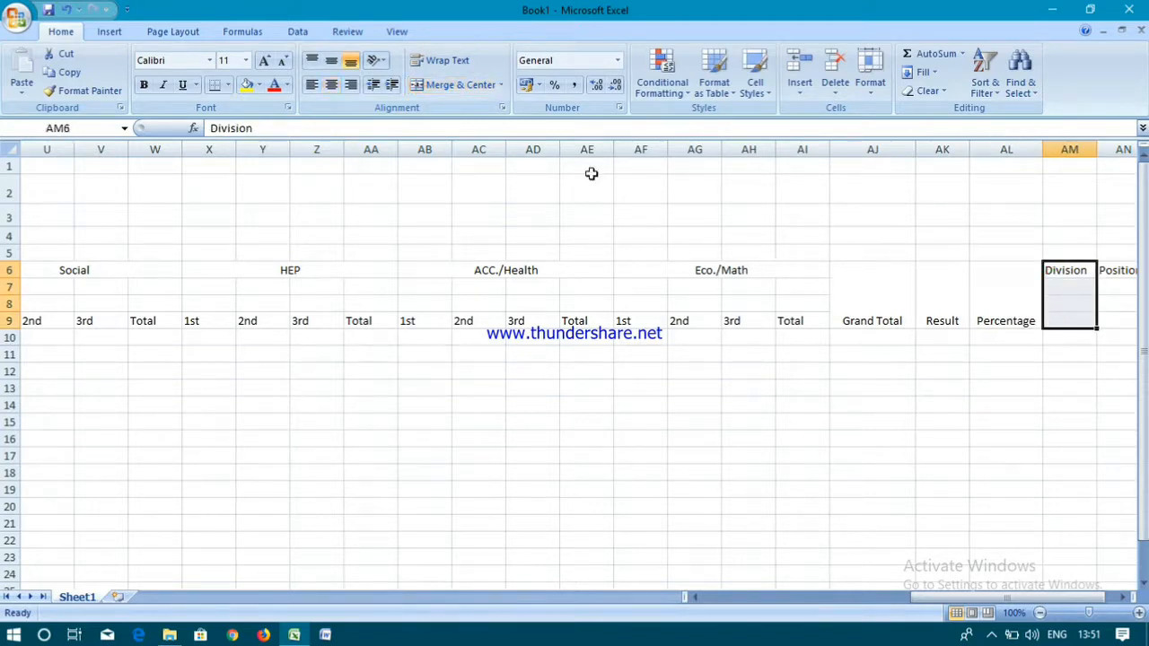
pyautogui.click(460, 87)
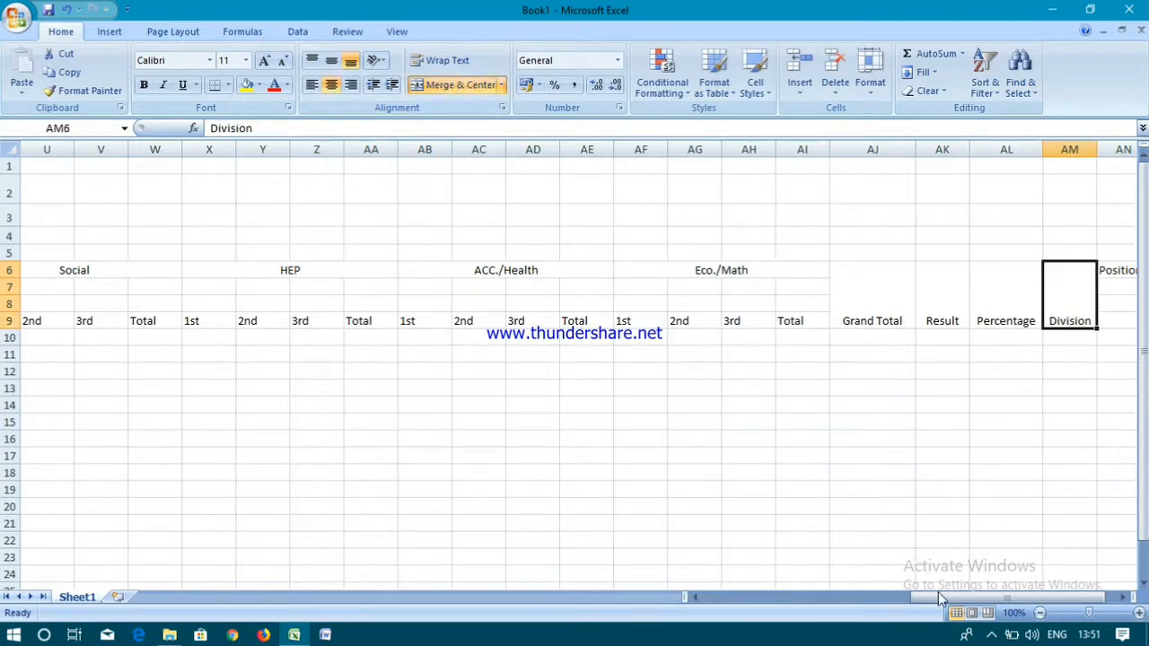
pyautogui.moveTo(934, 597); pyautogui.dragTo(945, 597)
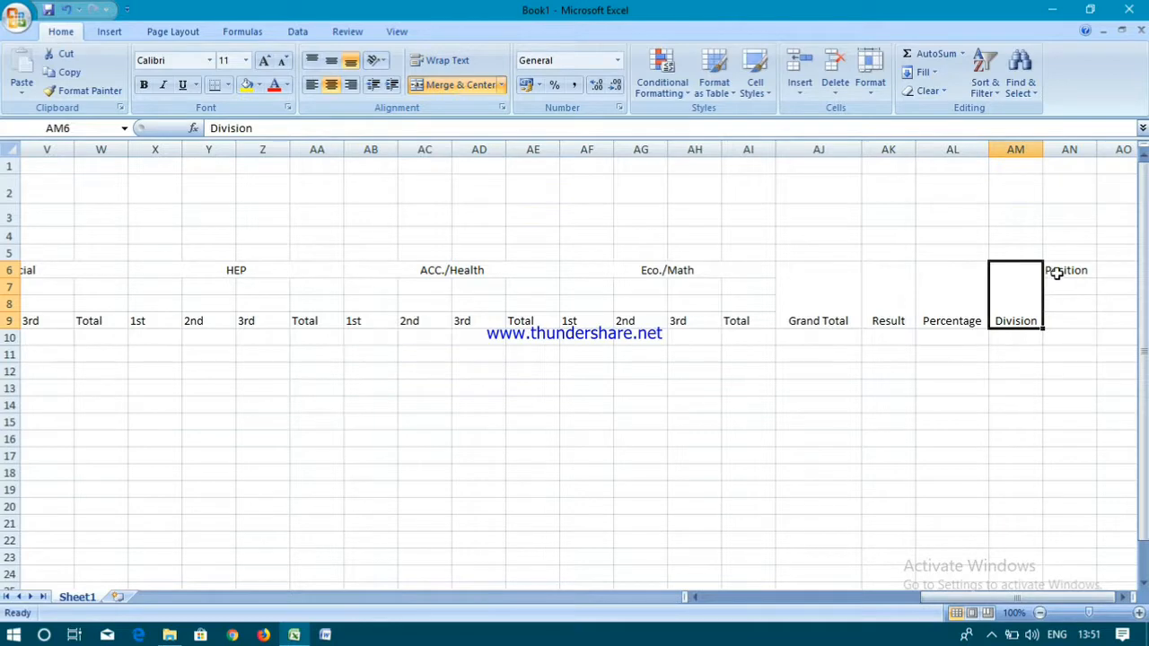
pyautogui.moveTo(1057, 273); pyautogui.dragTo(1077, 316)
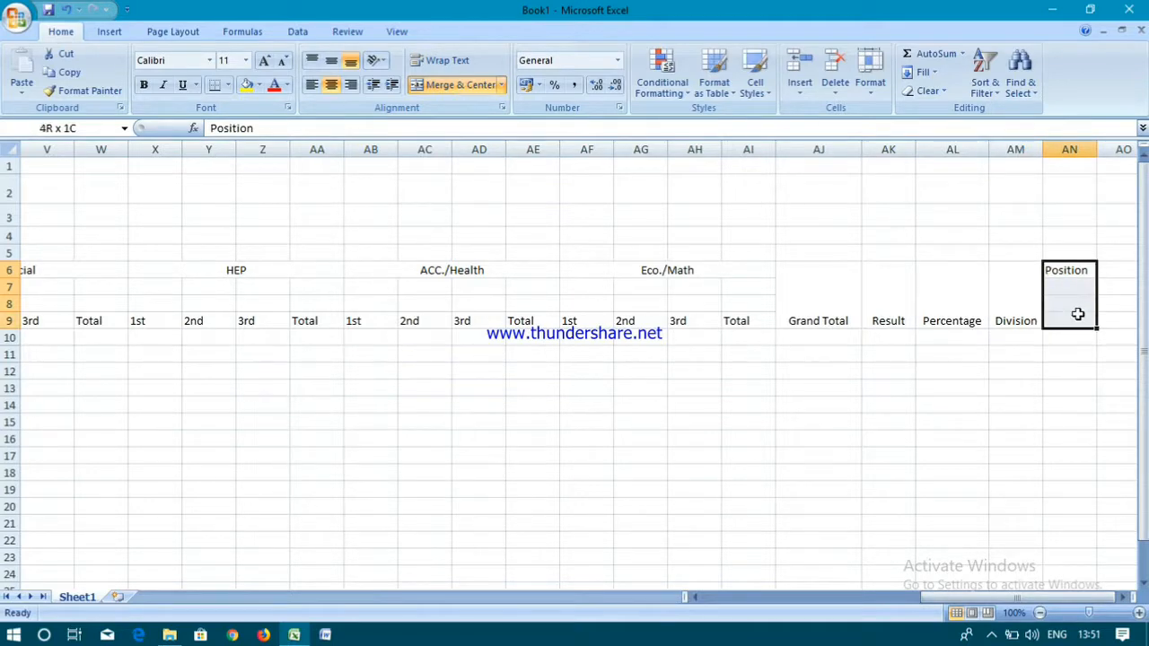
pyautogui.click(440, 93)
# Merge and center the school name "Sharda English Medium School" in row 2 across columns A to AN.
pyautogui.moveTo(934, 594); pyautogui.dragTo(692, 615)
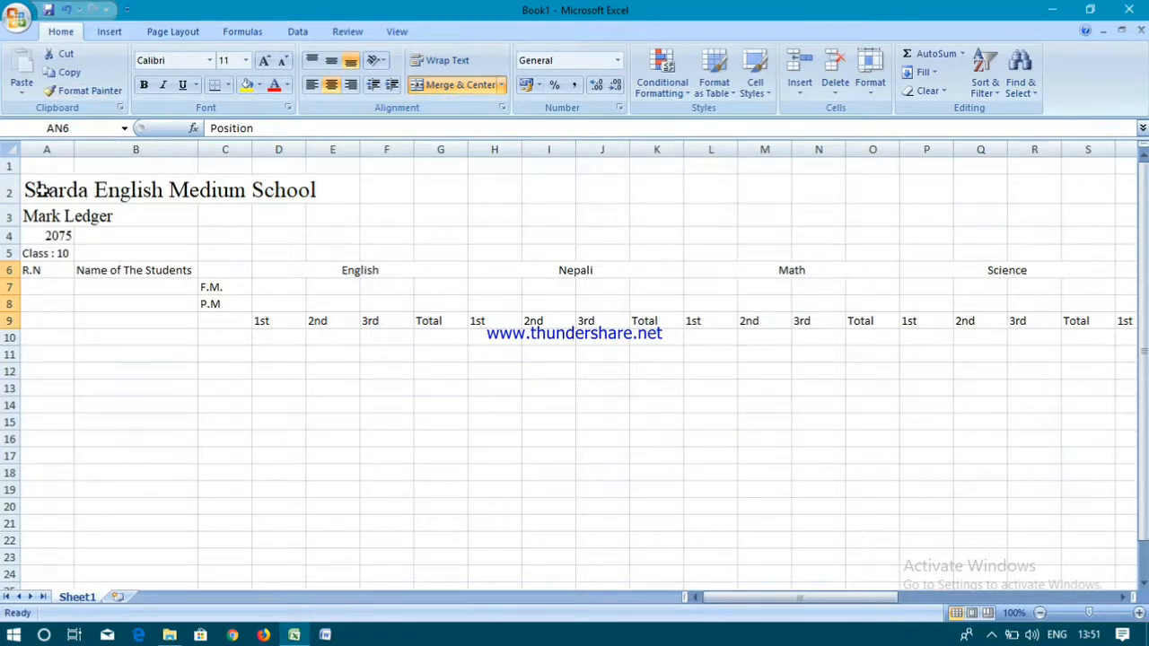
pyautogui.moveTo(40, 189); pyautogui.dragTo(1032, 198)
pyautogui.click(1032, 197)
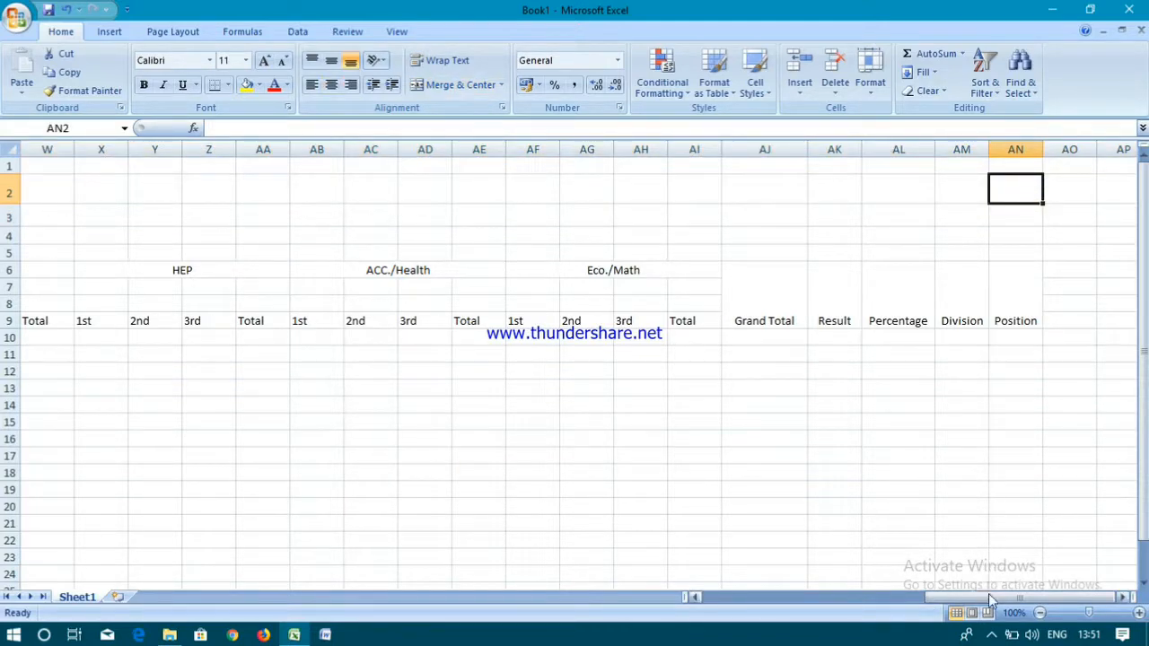
pyautogui.moveTo(988, 597); pyautogui.dragTo(763, 598)
pyautogui.moveTo(60, 191); pyautogui.dragTo(1025, 197)
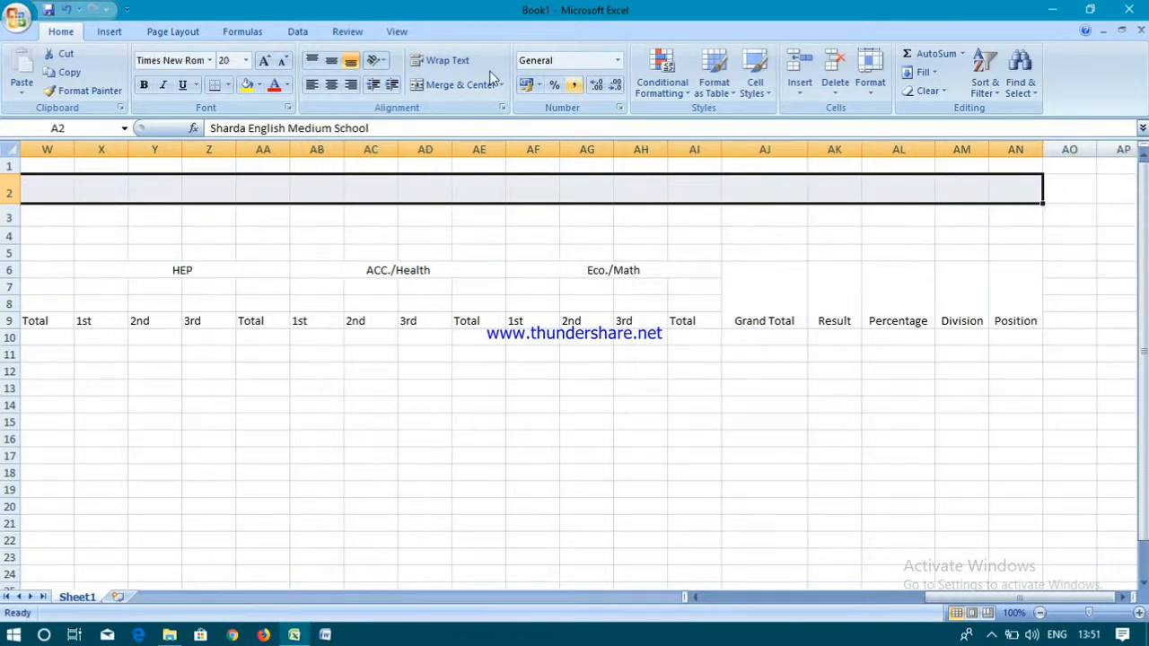
pyautogui.click(449, 85)
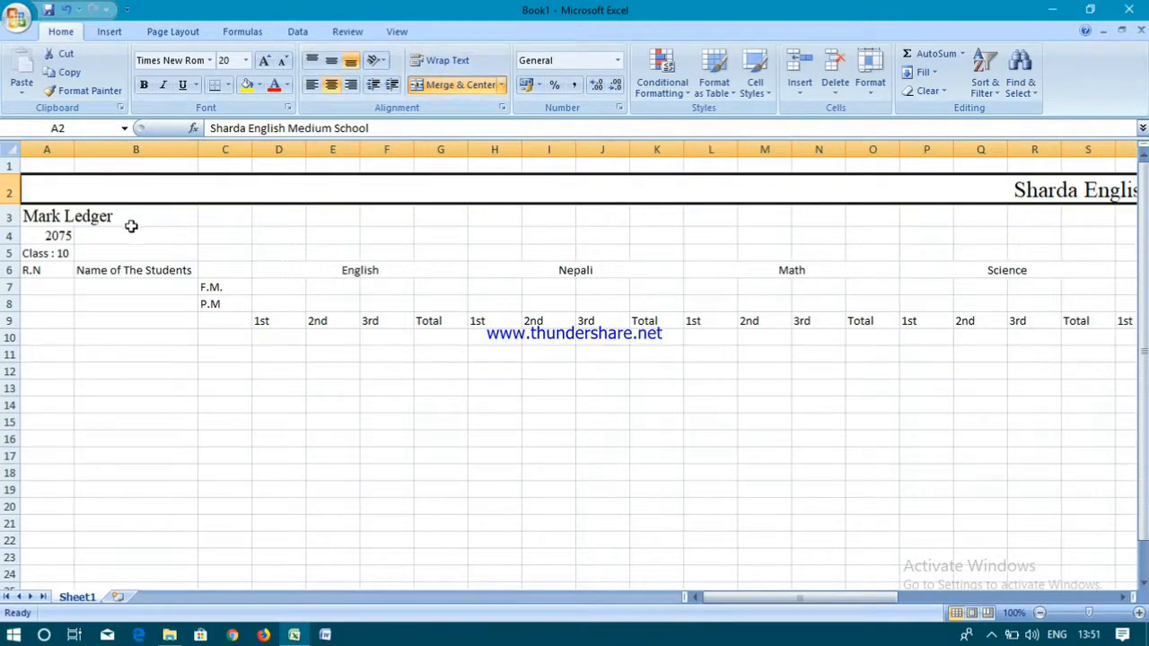
pyautogui.moveTo(85, 215); pyautogui.dragTo(1010, 215)
pyautogui.click(488, 85)
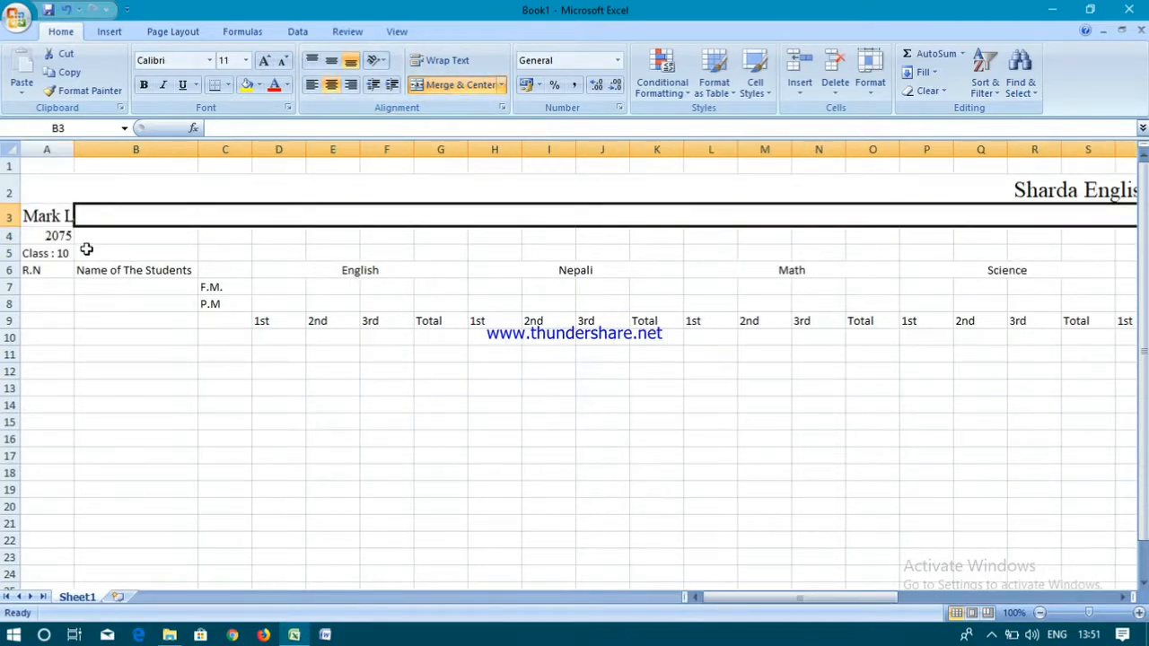
pyautogui.hotkey('ctrl', 'z')
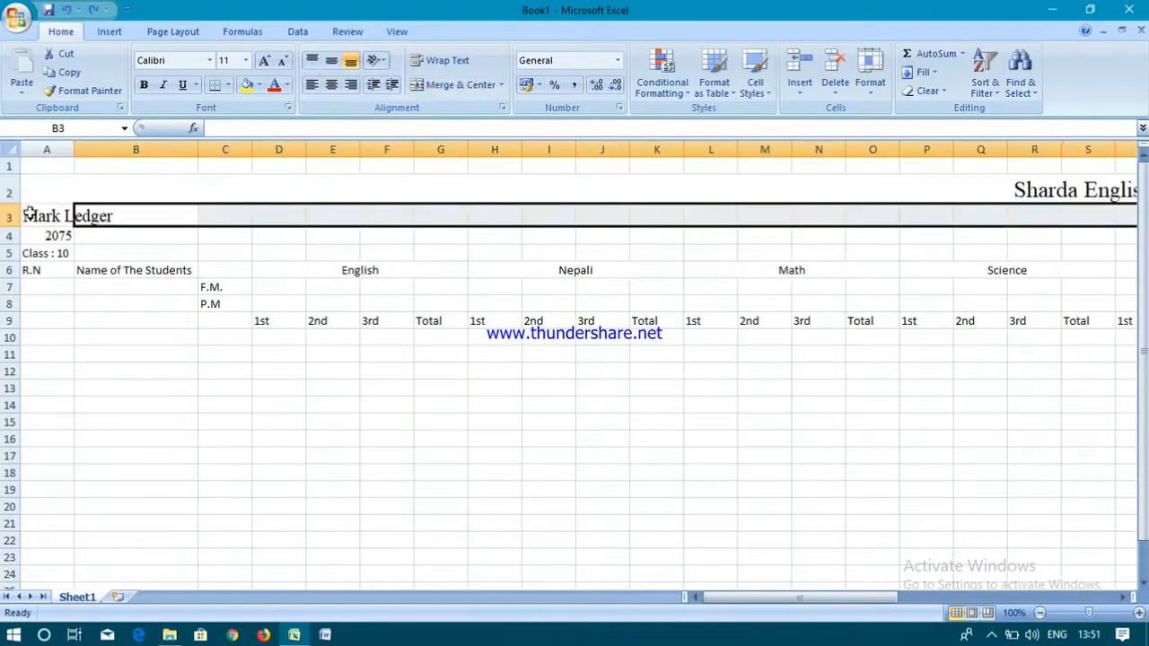
# Merge and center the "Mark Ledger" title in row 3 and the year 2075 in row 4, each across columns A to AN.
pyautogui.moveTo(27, 215); pyautogui.dragTo(1032, 223)
pyautogui.click(466, 87)
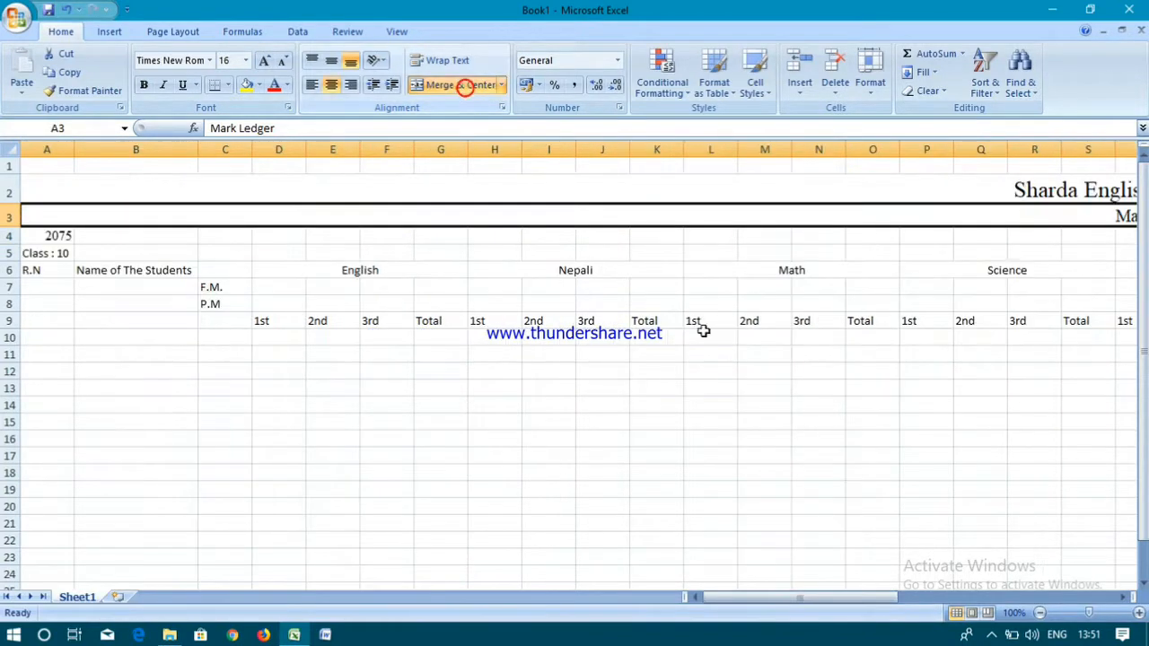
pyautogui.moveTo(47, 235); pyautogui.dragTo(997, 244)
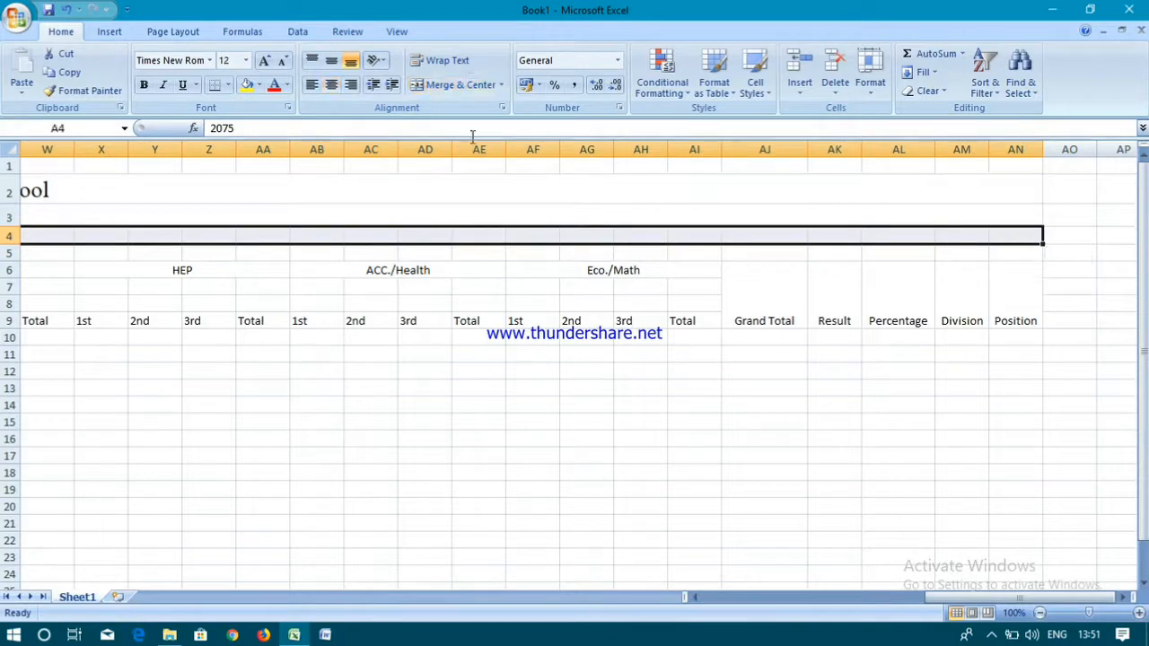
pyautogui.click(475, 90)
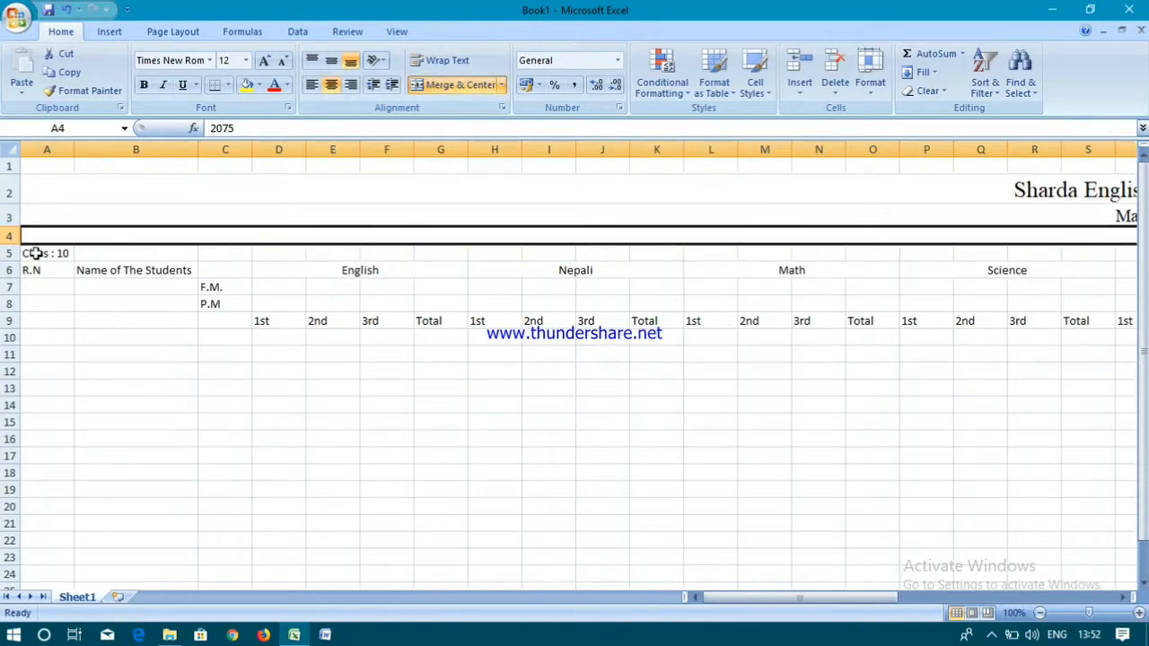
# Merge the "Class : 10" line in row 5 across columns A to AN and align its text left.
pyautogui.moveTo(36, 252); pyautogui.dragTo(1054, 249)
pyautogui.click(442, 86)
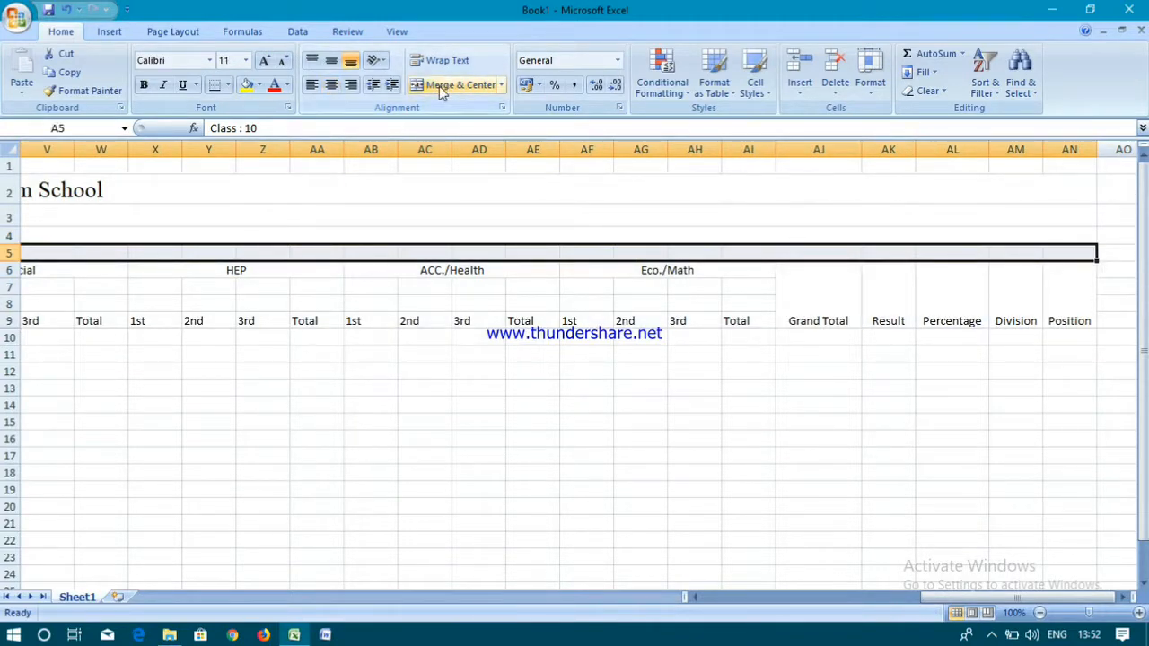
pyautogui.click(312, 85)
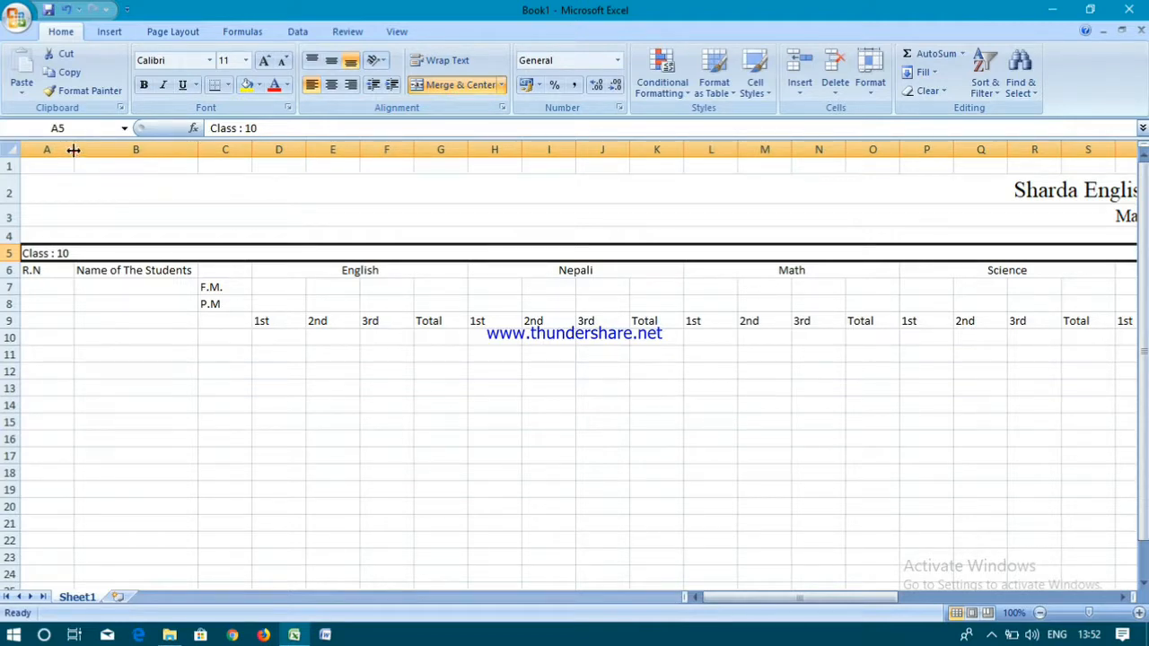
# Narrow column A, widen the student name column B, and narrow columns C to X to fit their contents.
pyautogui.moveTo(74, 150); pyautogui.dragTo(53, 172)
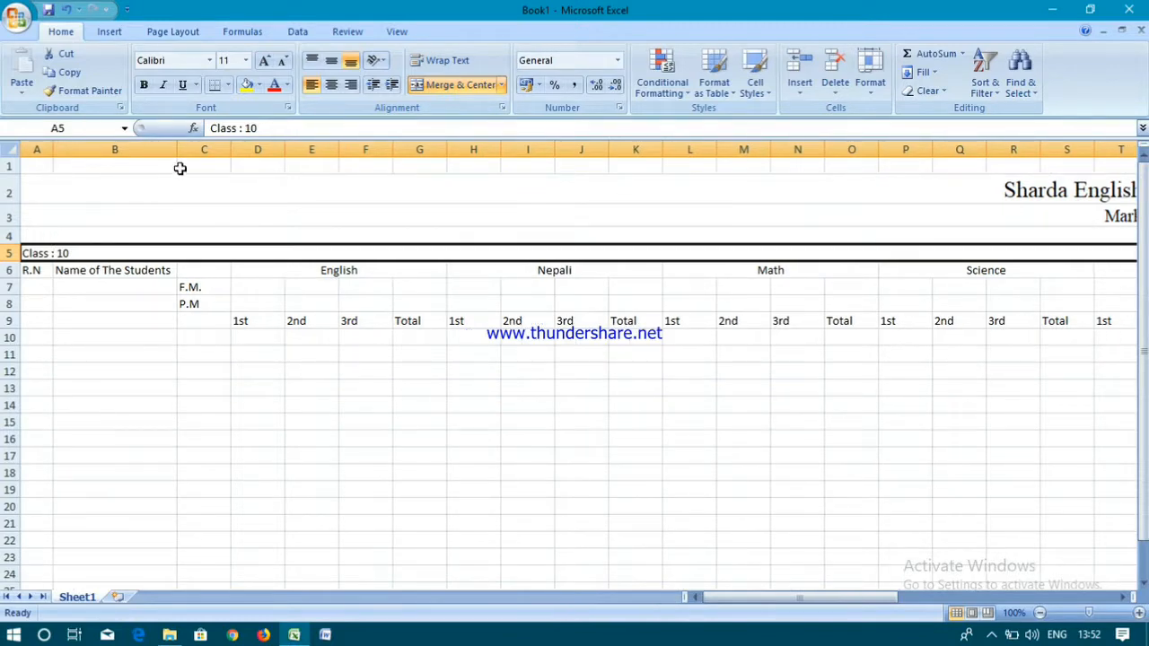
pyautogui.moveTo(177, 155); pyautogui.dragTo(1050, 162)
pyautogui.click(532, 167)
pyautogui.click(610, 163)
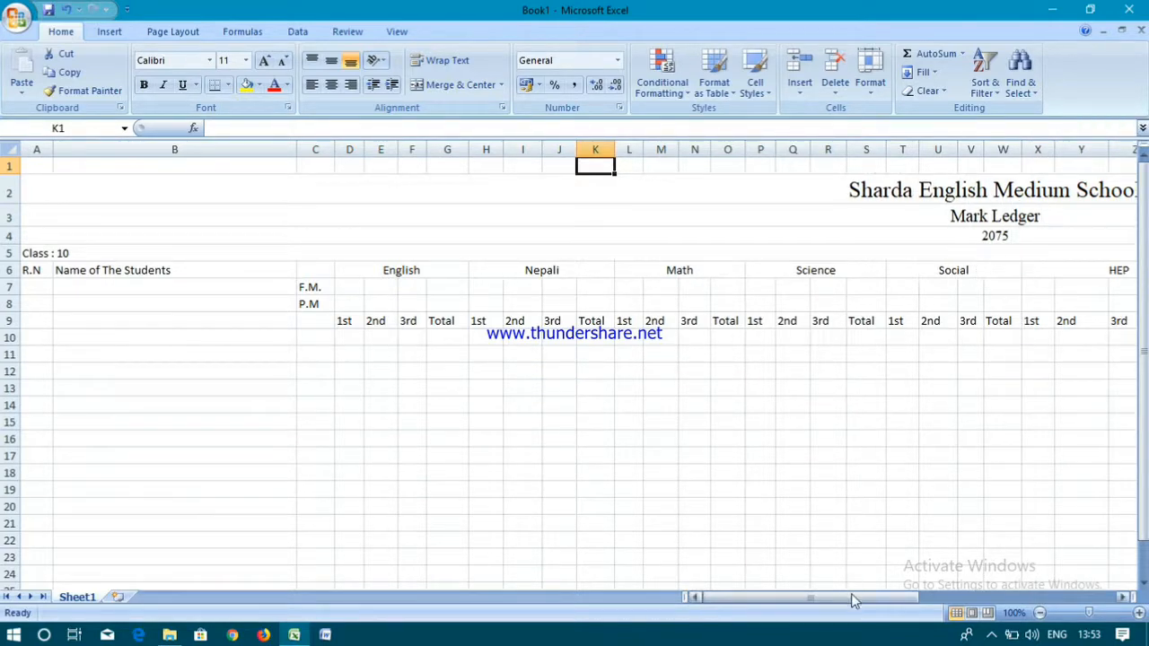
# Narrow columns Y to AI to fit their term and total labels, and slightly narrow the Grand Total column AJ.
pyautogui.moveTo(851, 600); pyautogui.dragTo(916, 592)
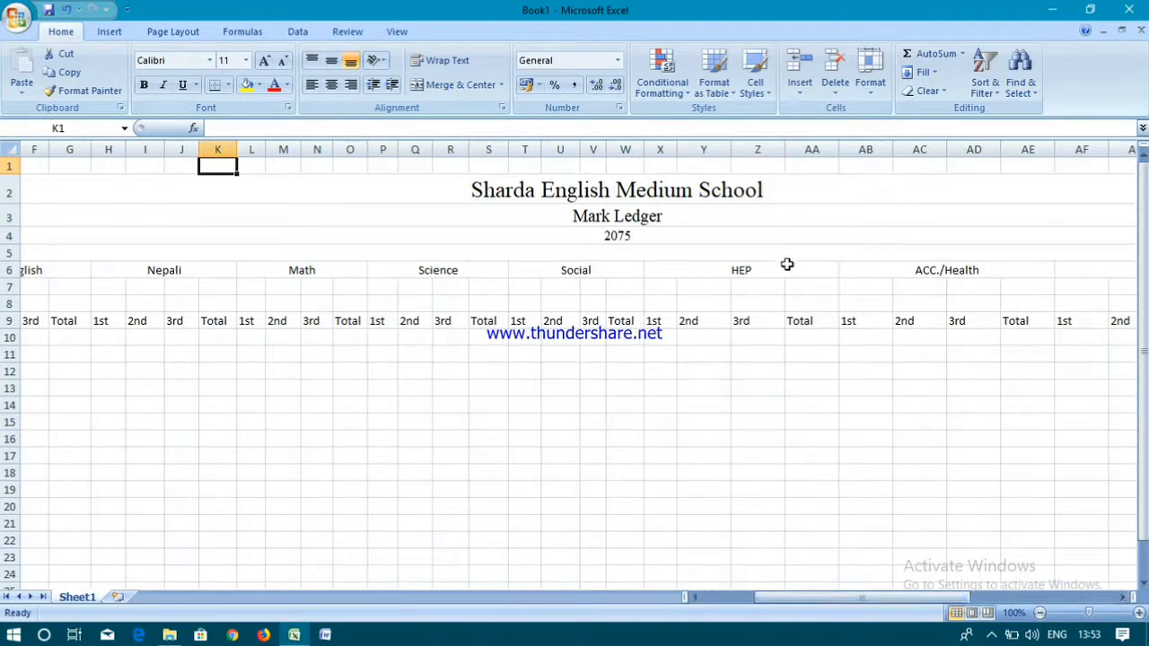
pyautogui.moveTo(680, 160); pyautogui.dragTo(1049, 154)
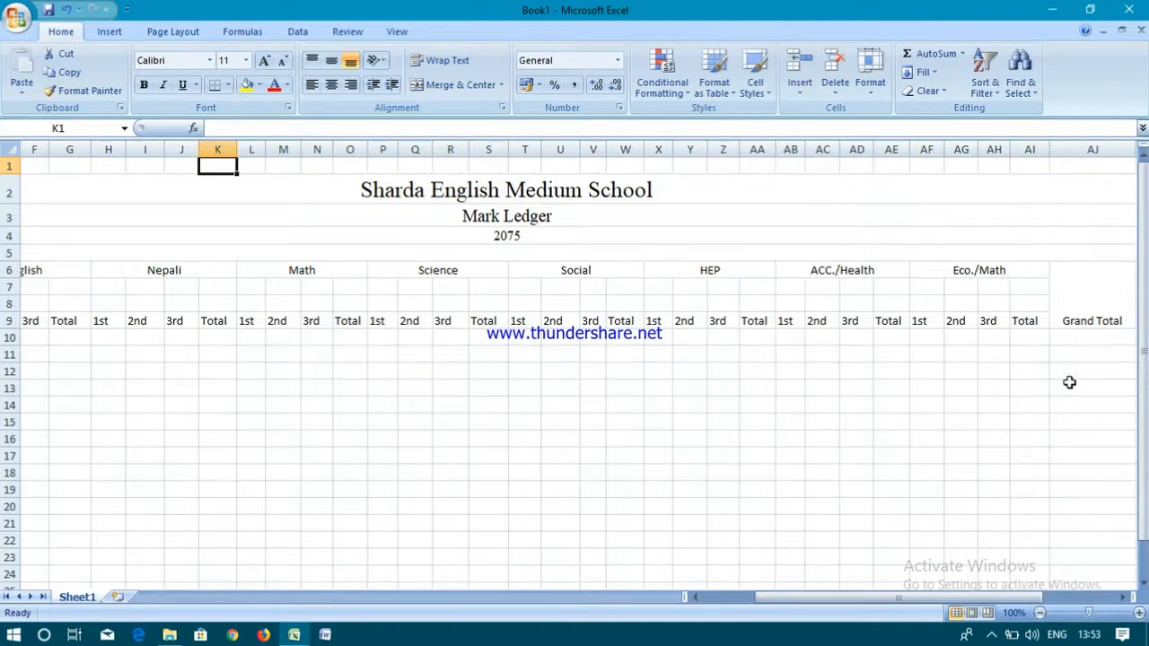
pyautogui.moveTo(1006, 599); pyautogui.dragTo(1009, 599)
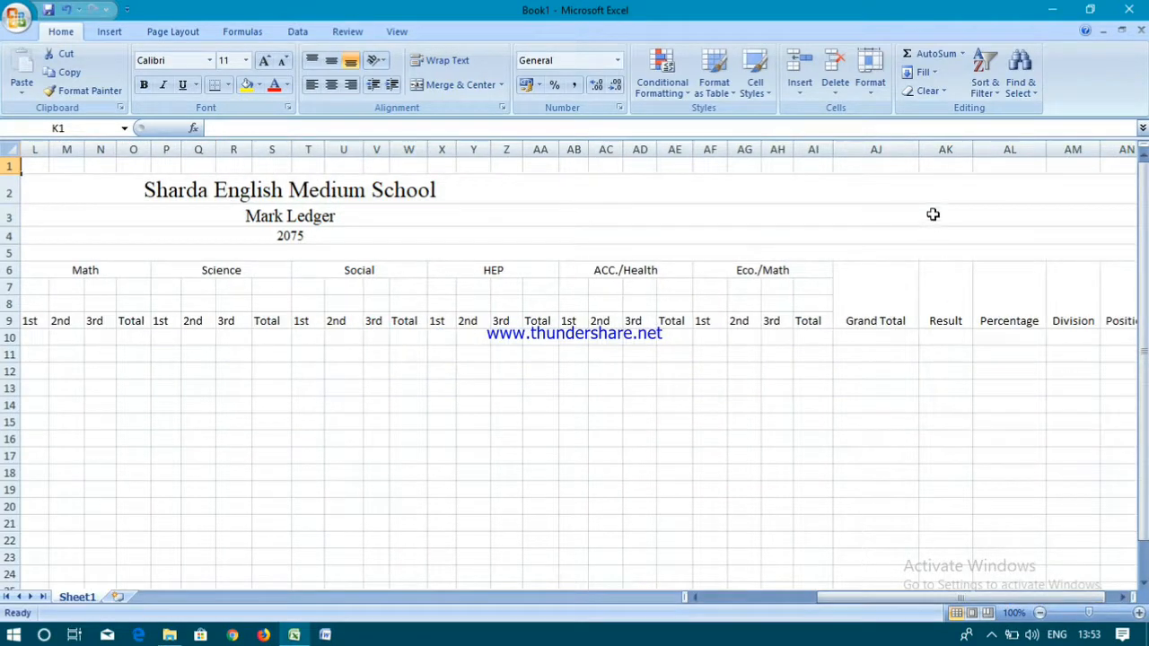
pyautogui.moveTo(918, 151); pyautogui.dragTo(913, 152)
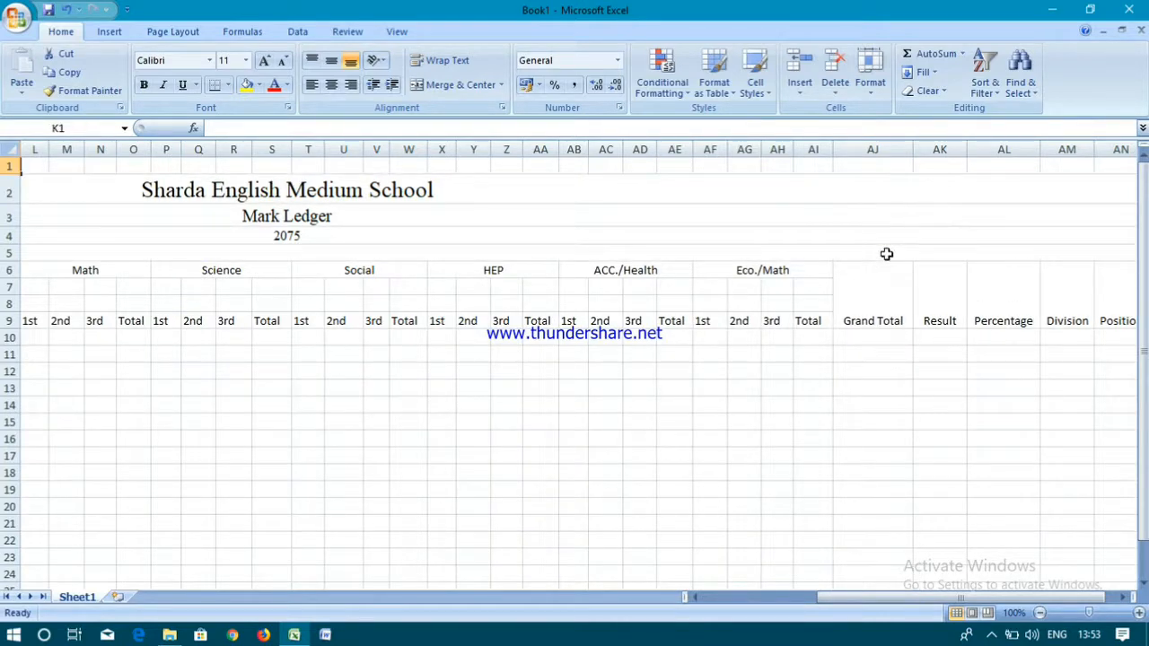
# Wrap the Grand Total heading onto two lines with extra spaces between its words, and narrow column AJ to fit.
pyautogui.click(871, 316)
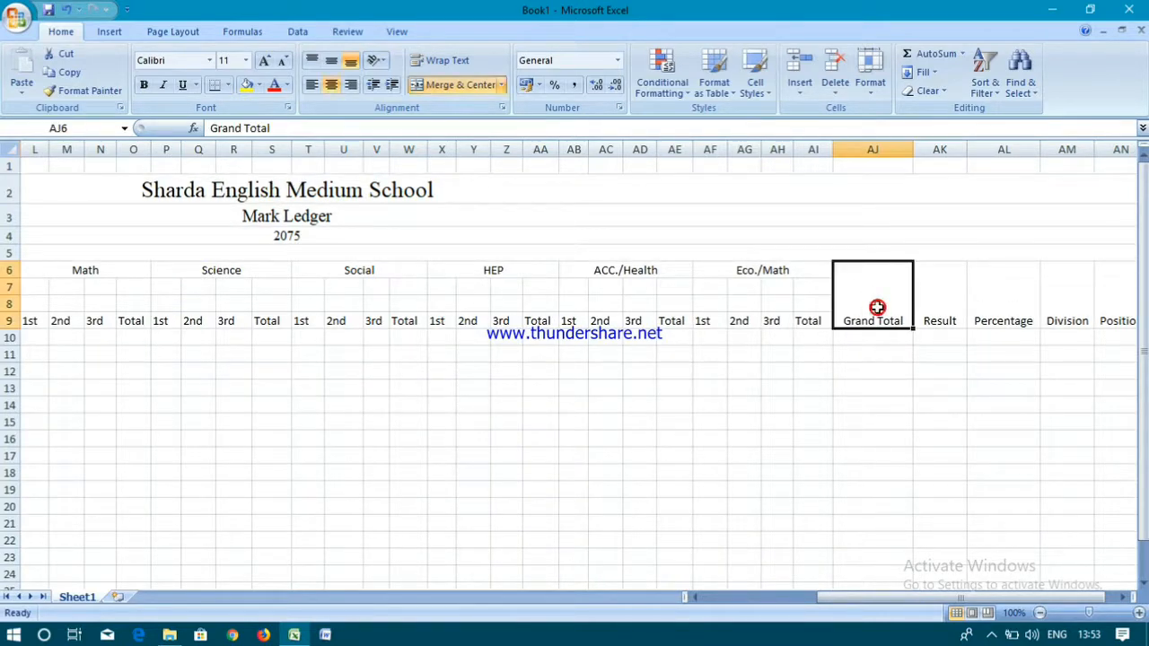
pyautogui.click(458, 61)
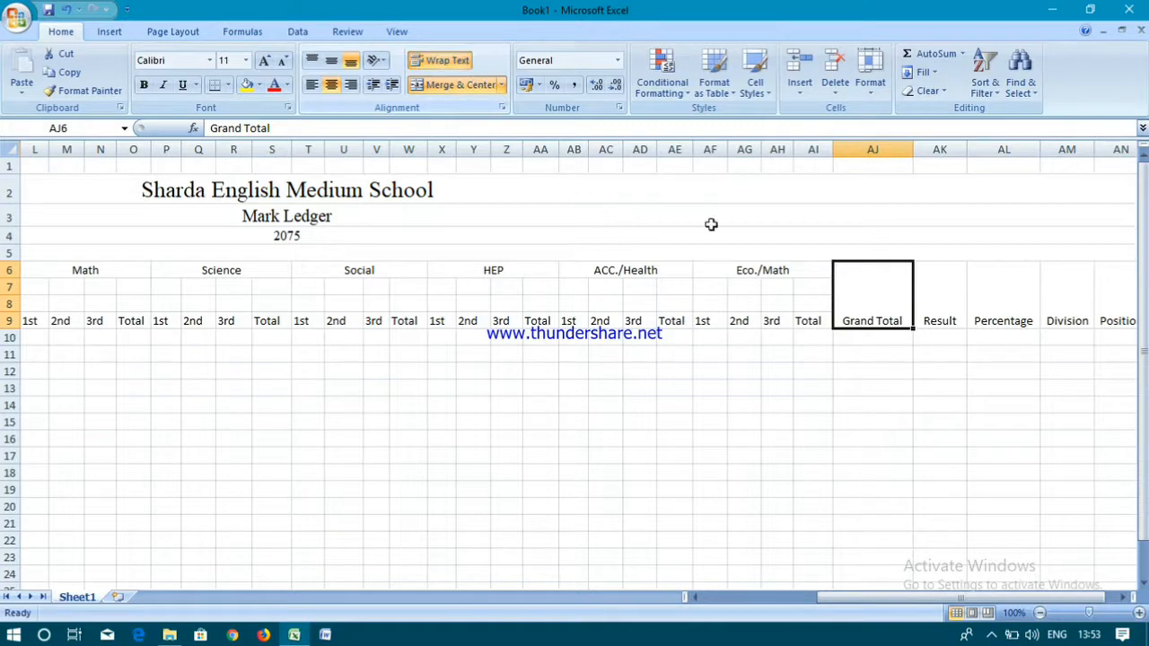
pyautogui.doubleClick(880, 321)
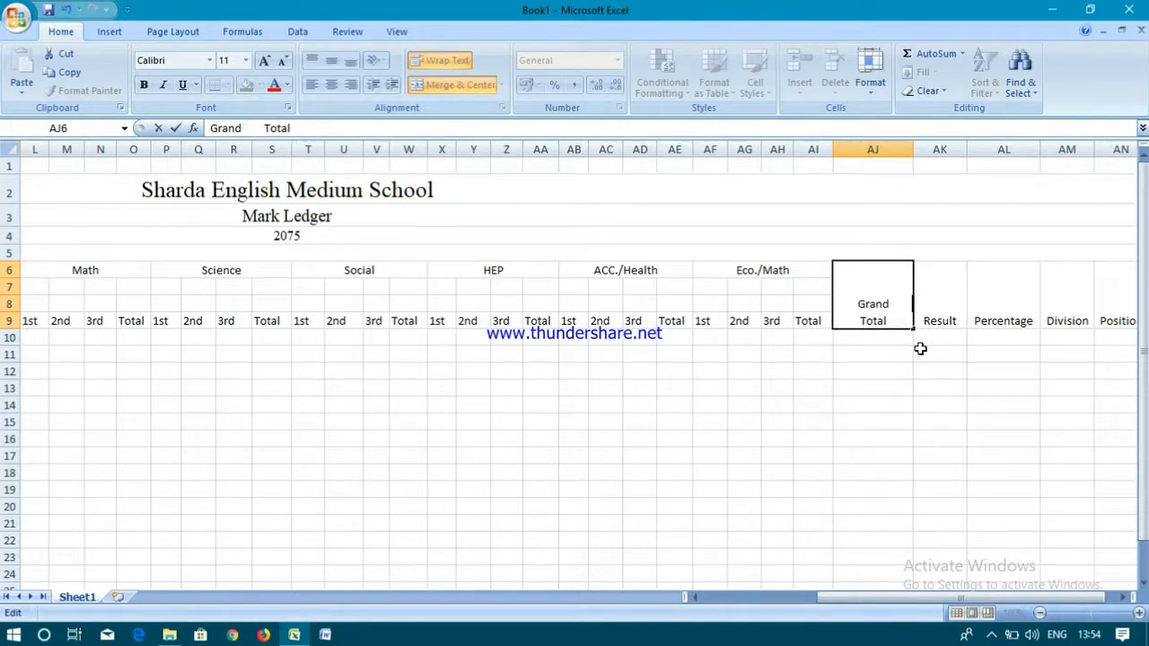
pyautogui.click(907, 151)
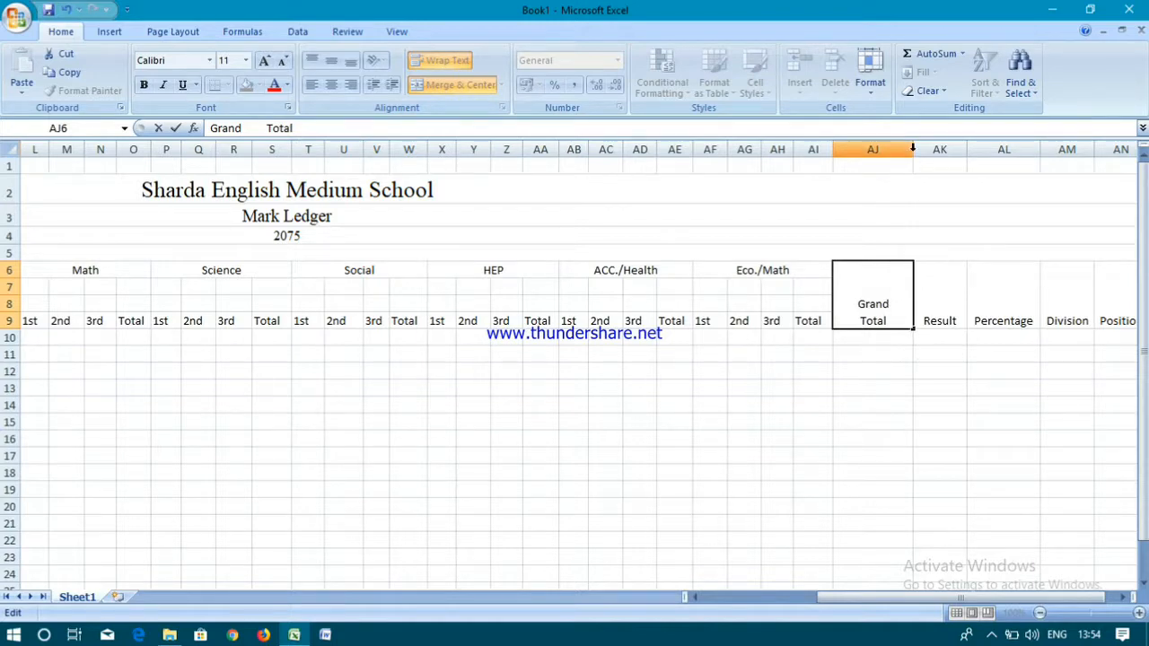
pyautogui.click(938, 190)
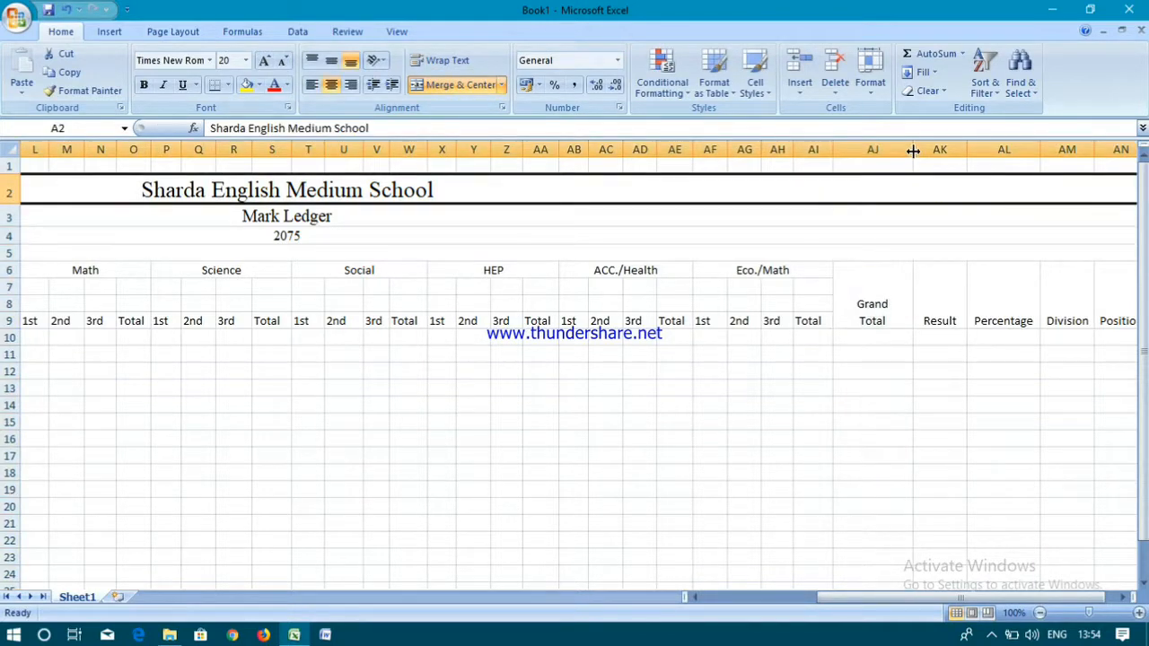
pyautogui.moveTo(911, 154)
pyautogui.mouseDown()
pyautogui.moveTo(889, 161)
pyautogui.moveTo(931, 155)
pyautogui.mouseUp()
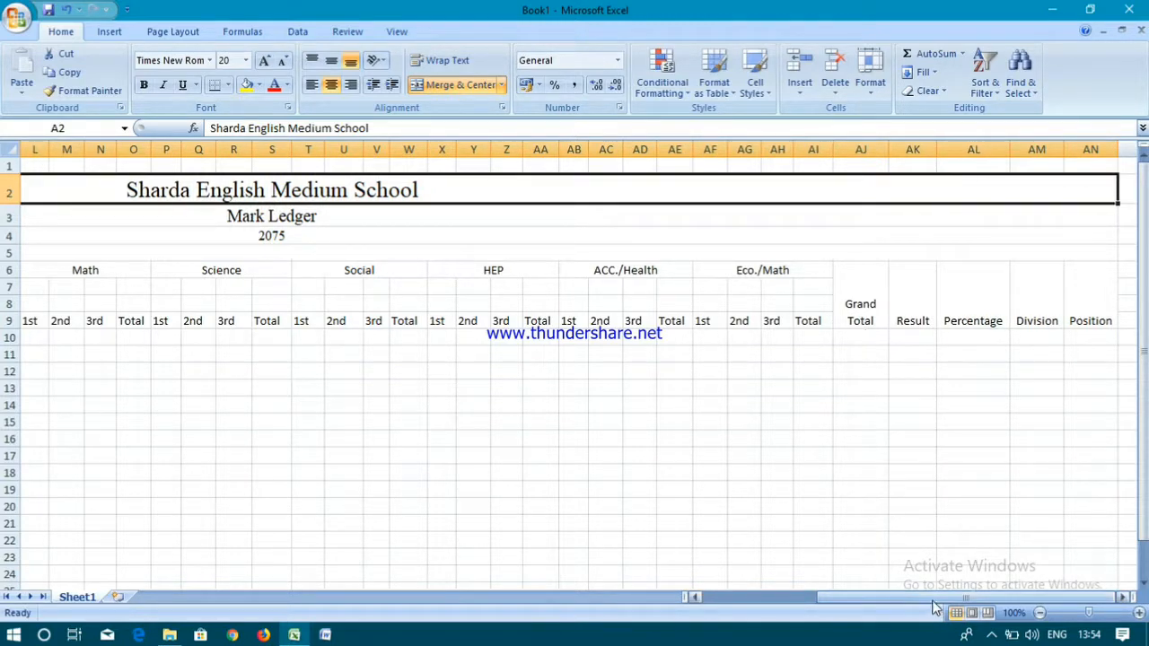
# Merge and center the "Name of The Students" heading across B6:B9 and the "R.N" heading across A6:A9.
pyautogui.moveTo(932, 601); pyautogui.dragTo(792, 611)
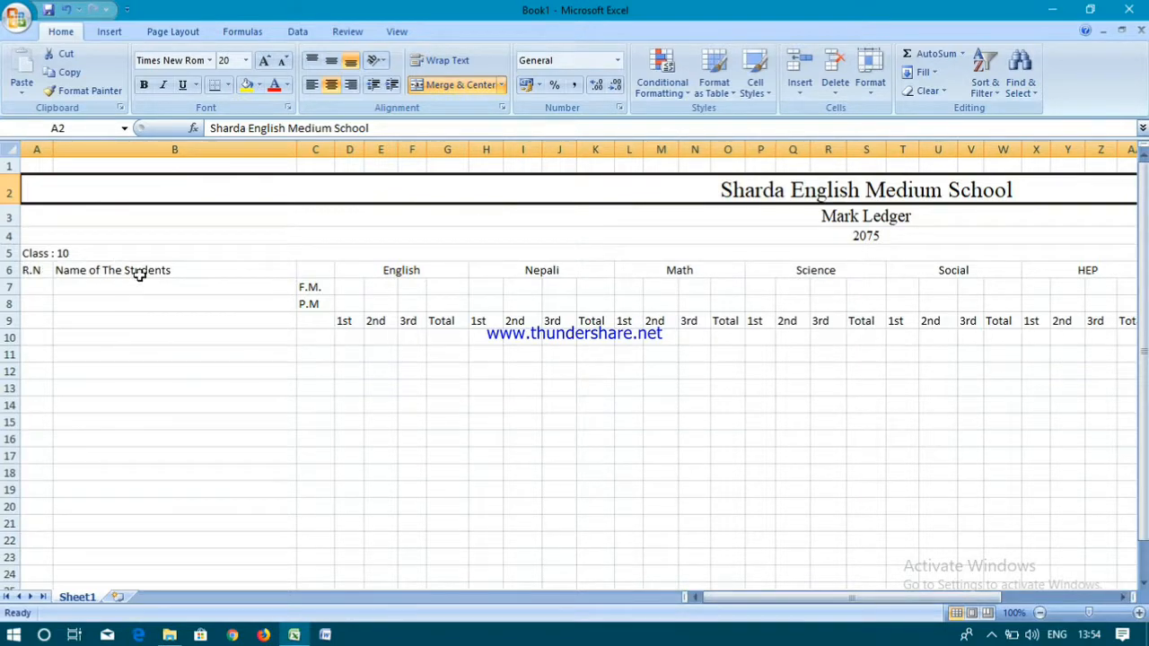
pyautogui.moveTo(141, 269); pyautogui.dragTo(146, 313)
pyautogui.click(456, 84)
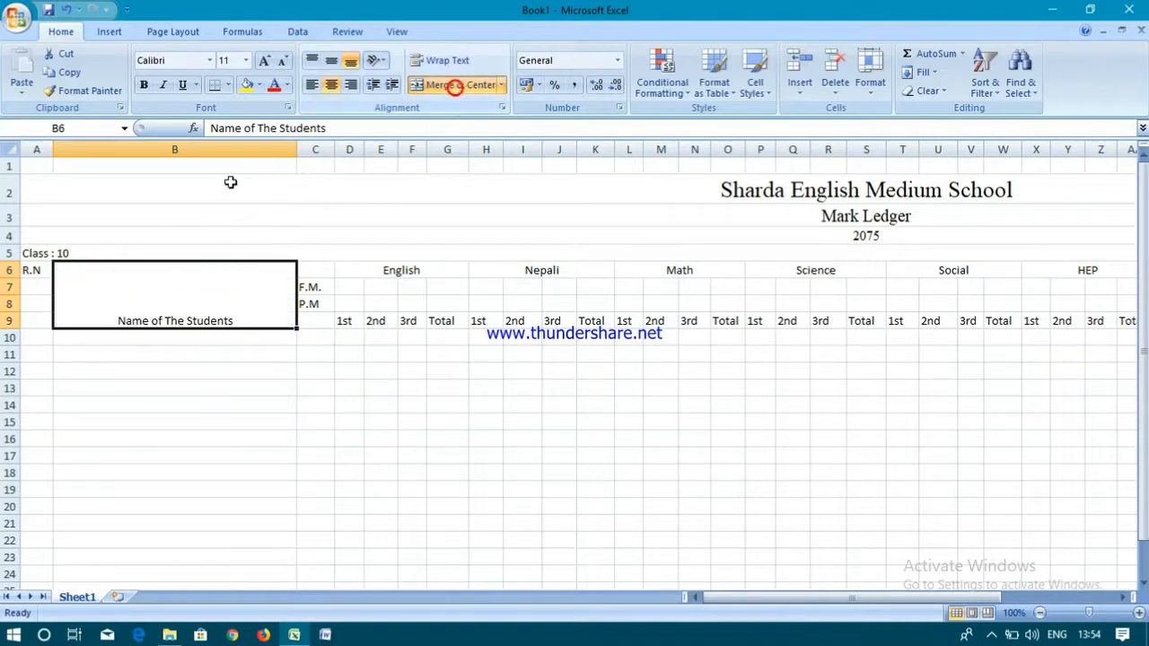
pyautogui.moveTo(29, 270); pyautogui.dragTo(33, 320)
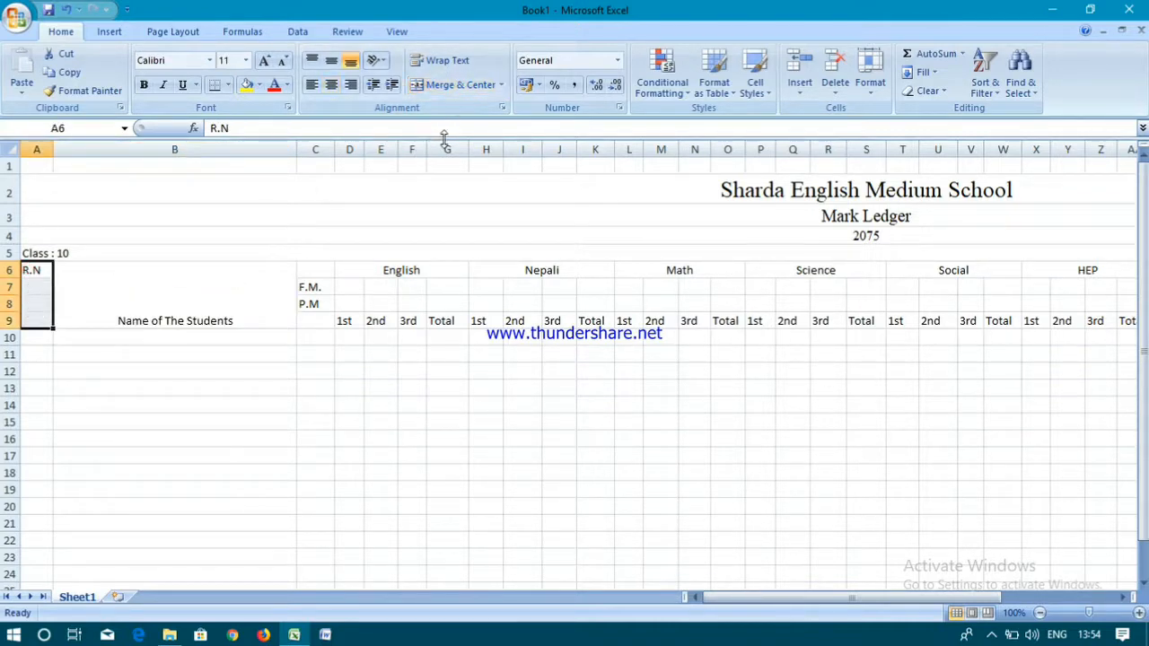
pyautogui.click(461, 86)
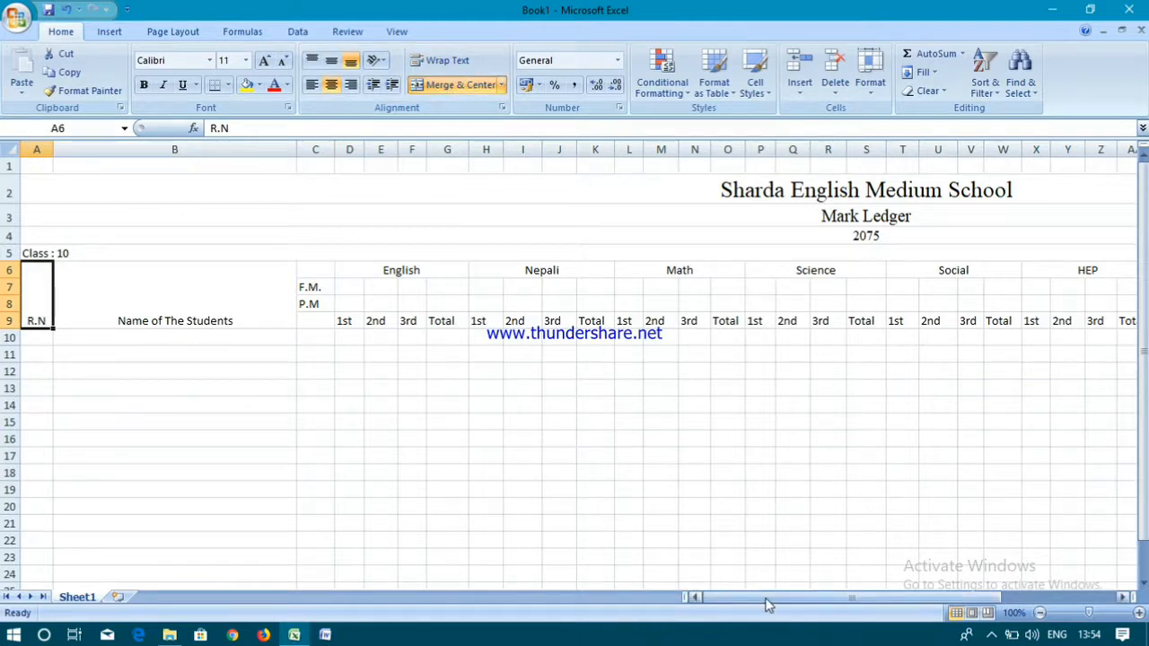
pyautogui.click(134, 400)
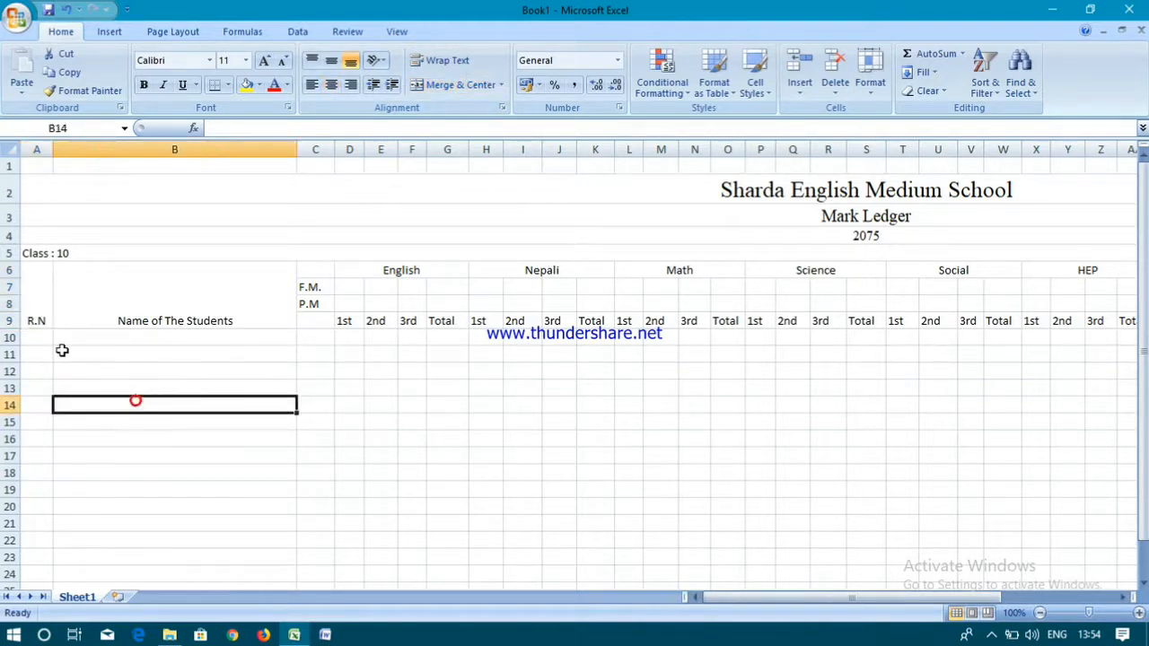
# Apply all borders to the ledger's heading block from A6 to AN9.
pyautogui.moveTo(30, 295); pyautogui.dragTo(969, 308)
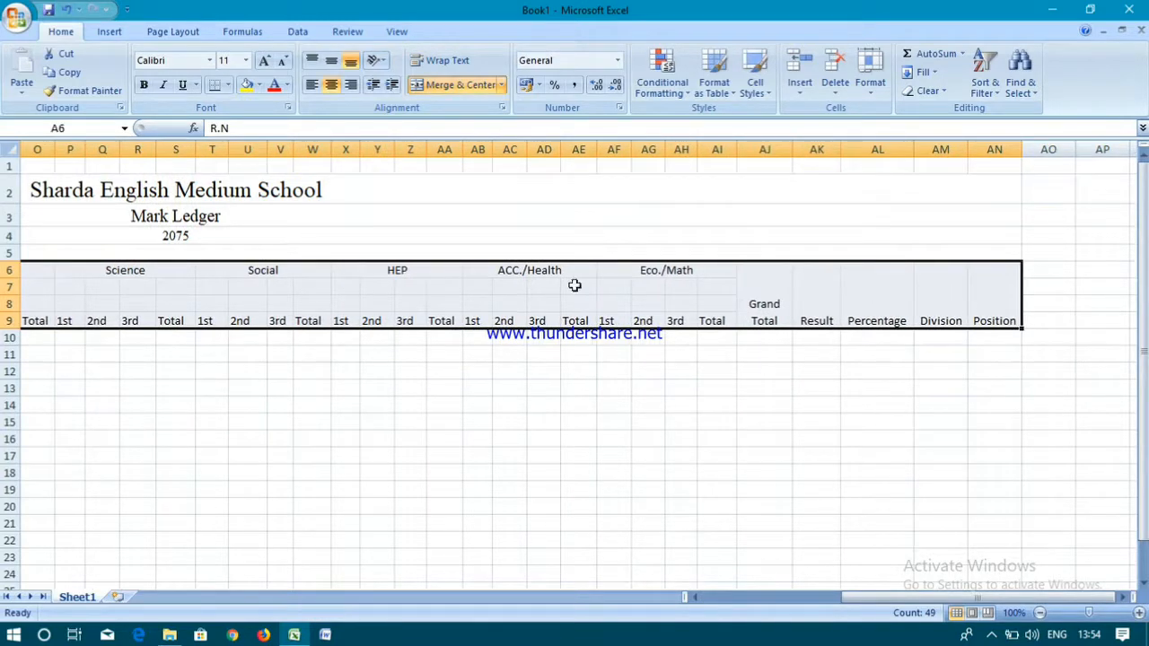
pyautogui.click(229, 85)
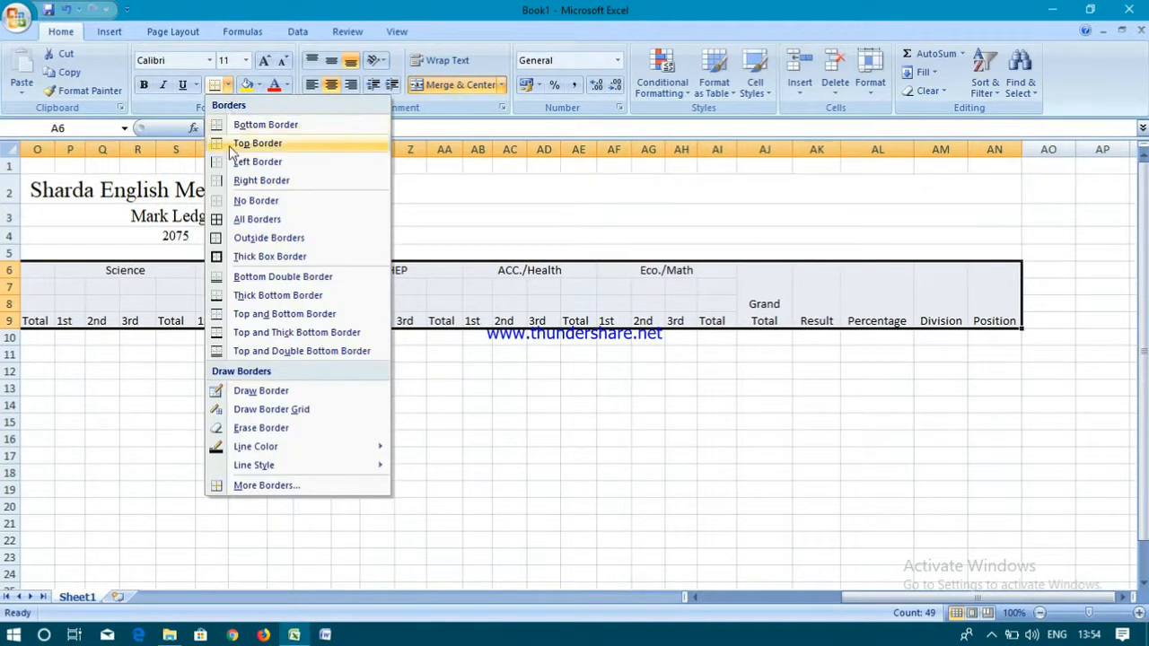
pyautogui.click(258, 219)
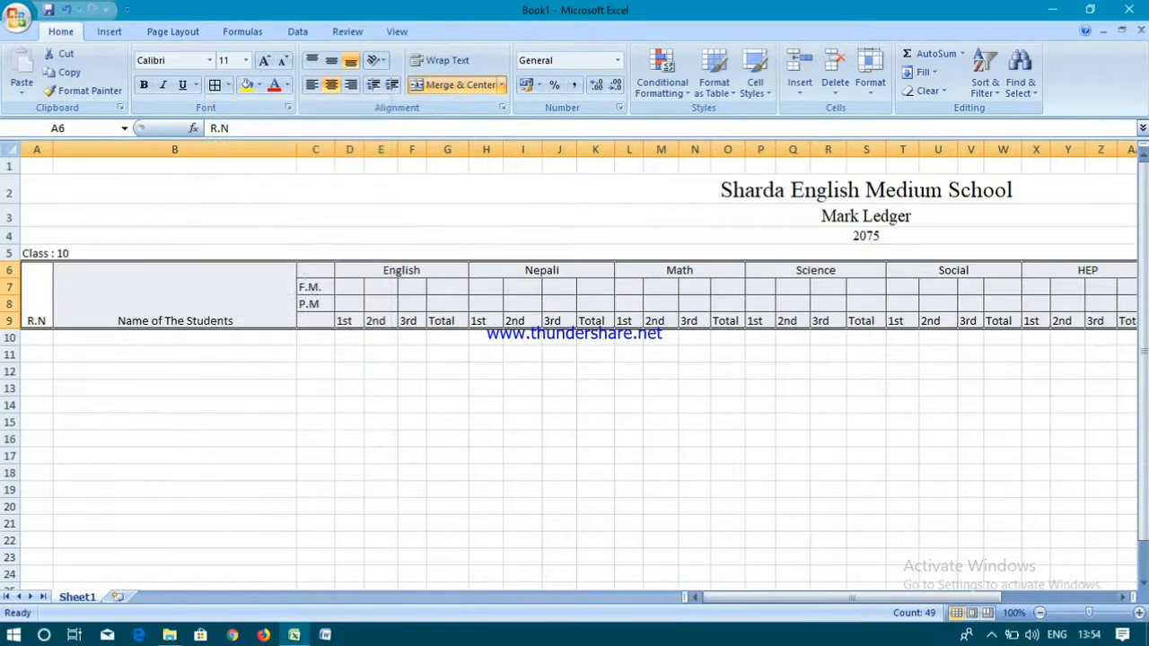
pyautogui.click(786, 597)
pyautogui.click(595, 473)
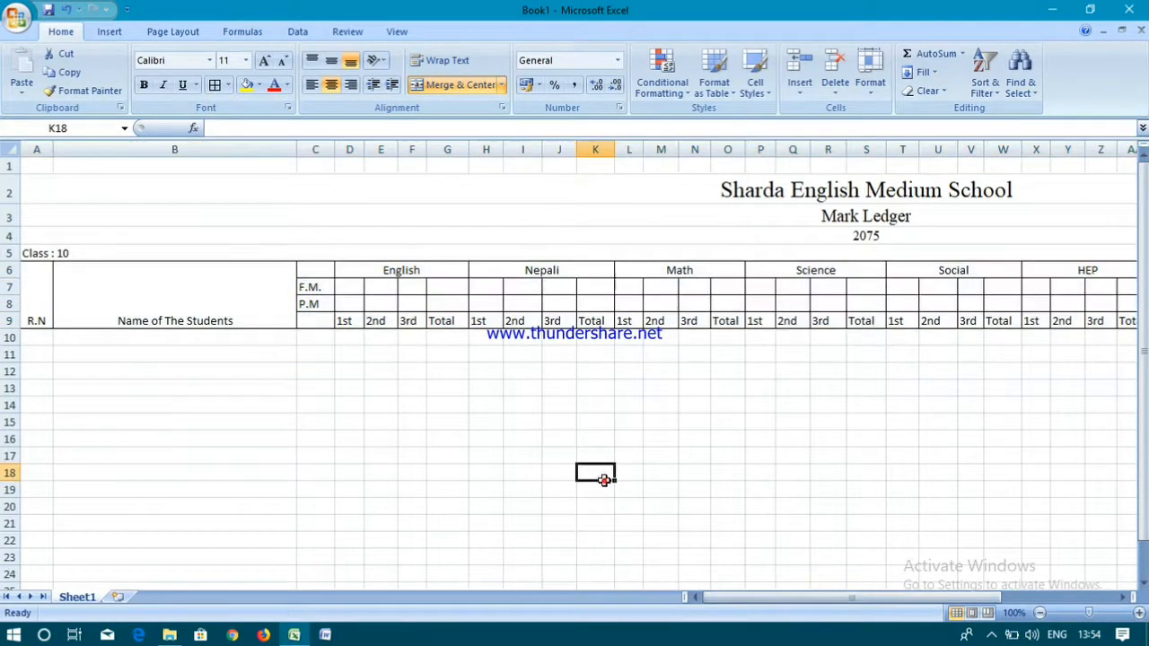
pyautogui.click(93, 336)
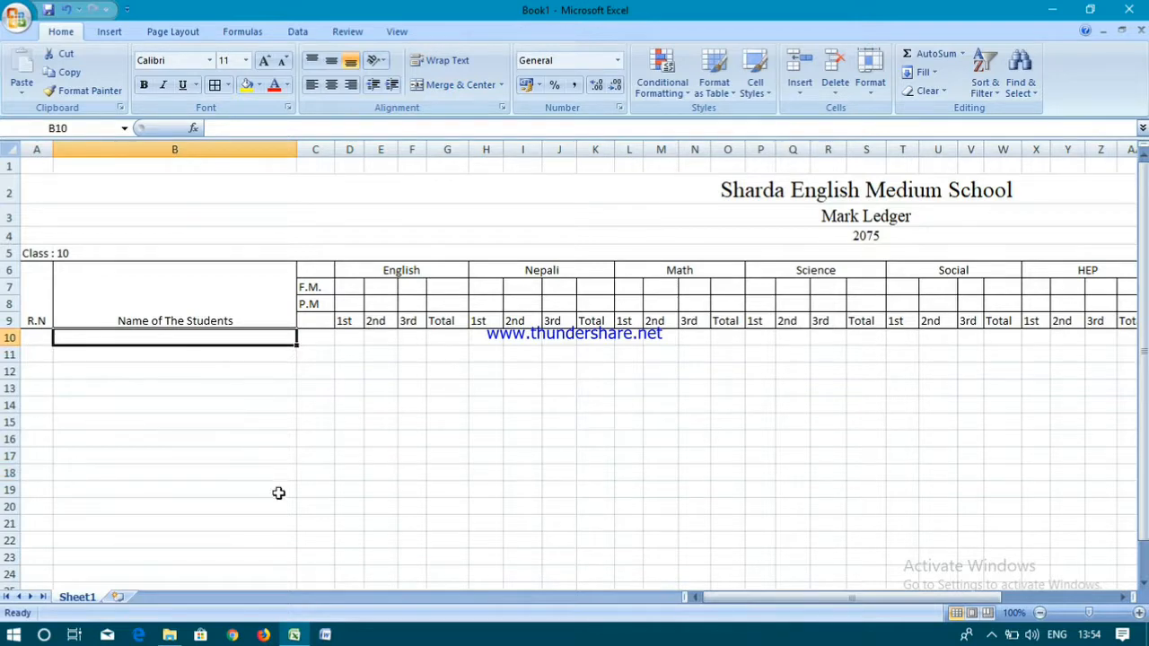
pyautogui.scroll(-1, 278, 493)
pyautogui.scroll(1, 223, 330)
pyautogui.click(447, 346)
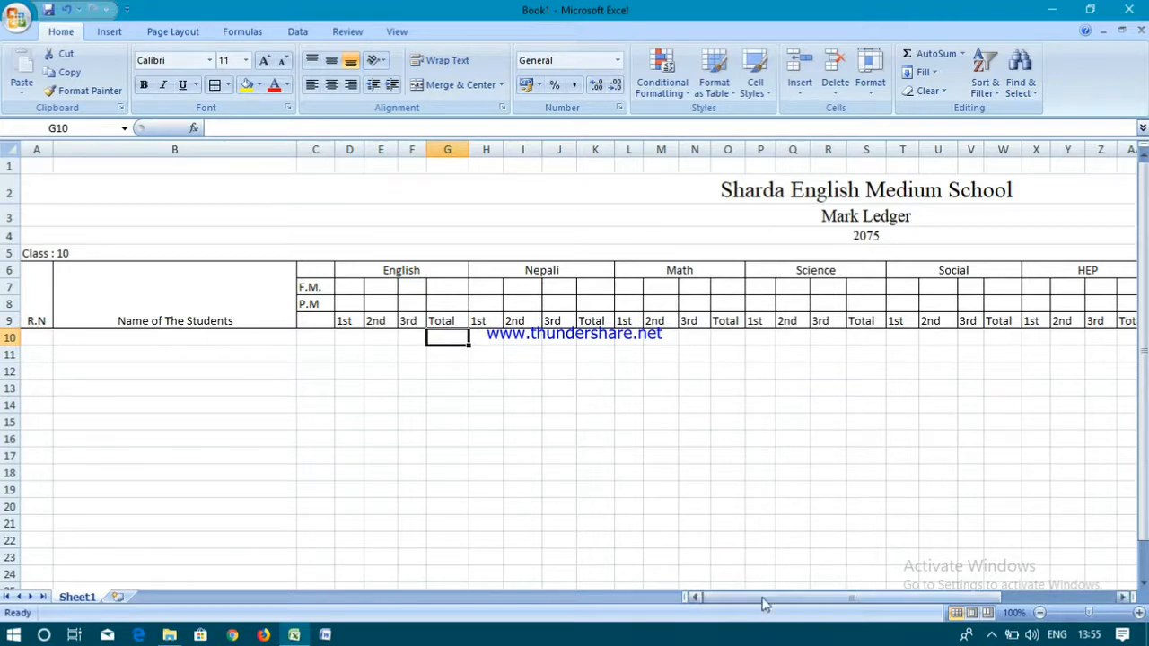
pyautogui.moveTo(777, 598); pyautogui.dragTo(888, 599)
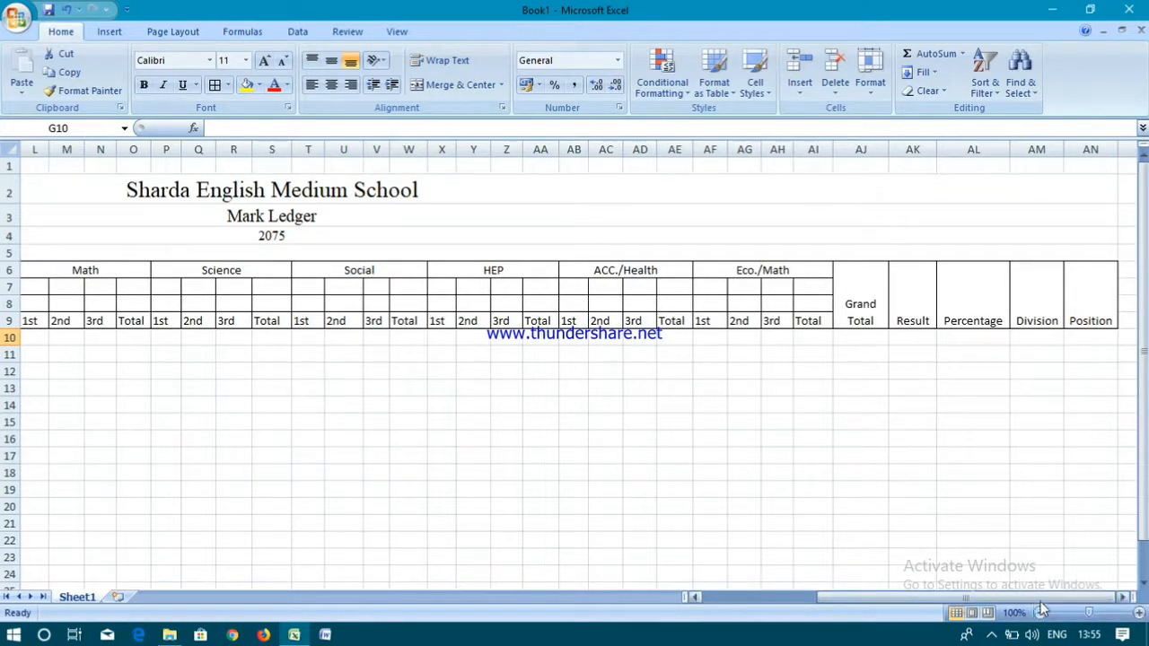